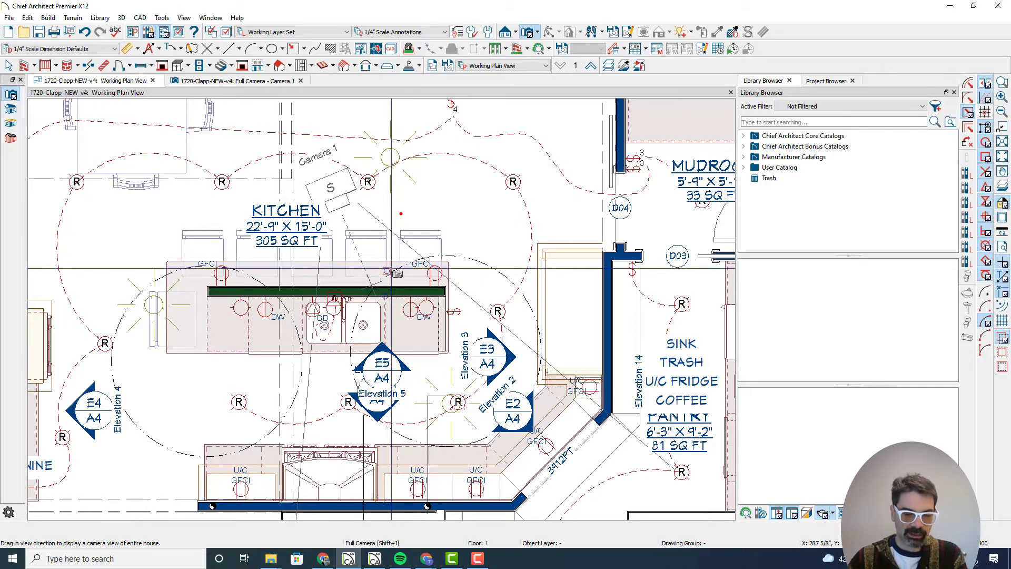
{"action": "scroll", "coordinate": [458, 195], "scroll_direction": "up", "scroll_amount": 1}
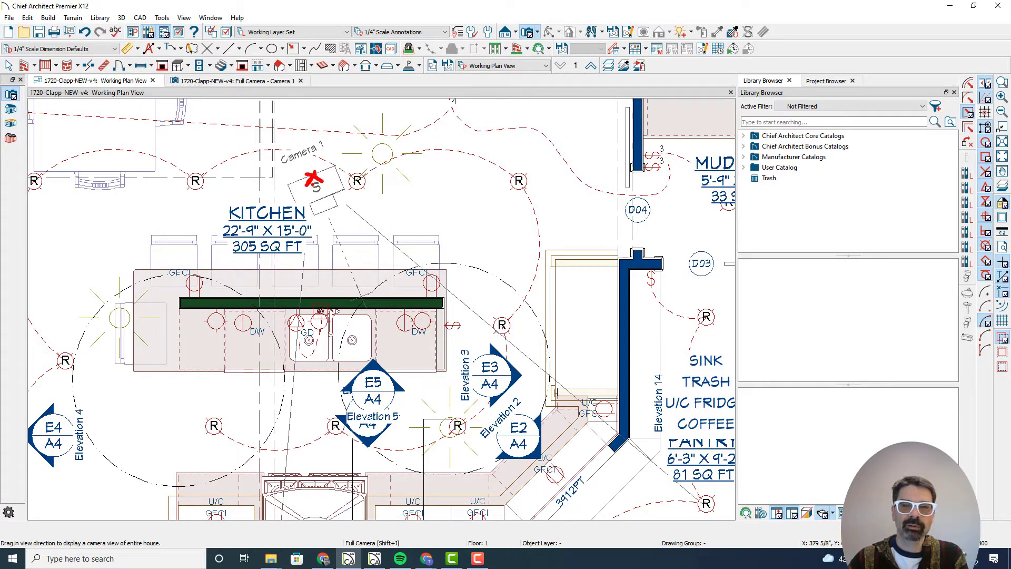
{"action": "left_click_drag", "start_coordinate": [314, 179], "coordinate": [358, 286]}
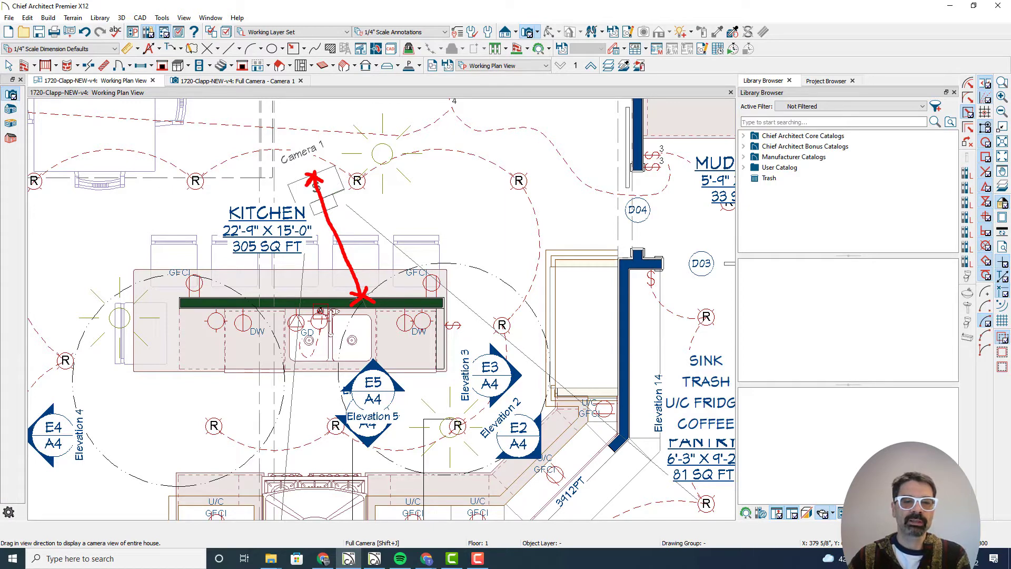
{"action": "mouse_move", "coordinate": [342, 305]}
{"action": "left_mouse_down"}
{"action": "mouse_move", "coordinate": [318, 308]}
{"action": "mouse_move", "coordinate": [276, 301]}
{"action": "mouse_move", "coordinate": [202, 258]}
{"action": "mouse_move", "coordinate": [182, 211]}
{"action": "mouse_move", "coordinate": [179, 149]}
{"action": "left_mouse_up"}
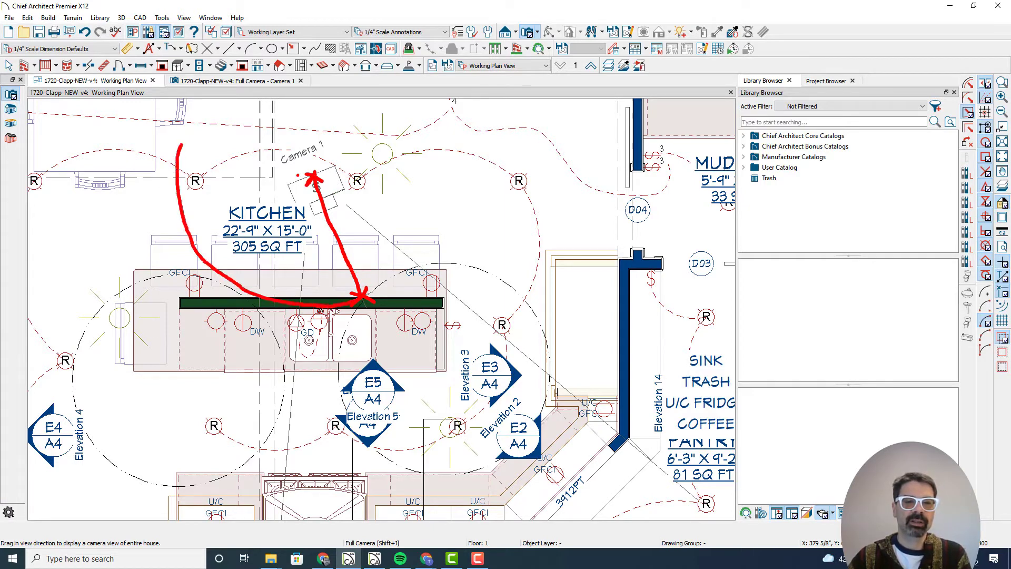
{"action": "mouse_move", "coordinate": [303, 184]}
{"action": "left_mouse_down"}
{"action": "mouse_move", "coordinate": [197, 250]}
{"action": "mouse_move", "coordinate": [210, 253]}
{"action": "left_mouse_up"}
{"action": "mouse_move", "coordinate": [324, 153]}
{"action": "left_mouse_down"}
{"action": "mouse_move", "coordinate": [297, 175]}
{"action": "mouse_move", "coordinate": [326, 191]}
{"action": "mouse_move", "coordinate": [331, 159]}
{"action": "left_mouse_up"}
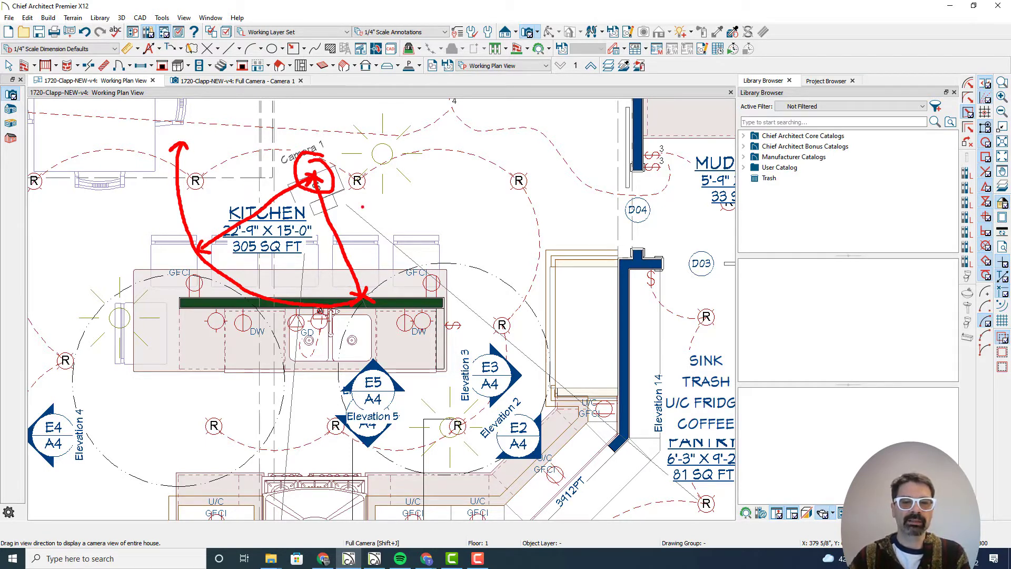
{"action": "key", "text": "Escape"}
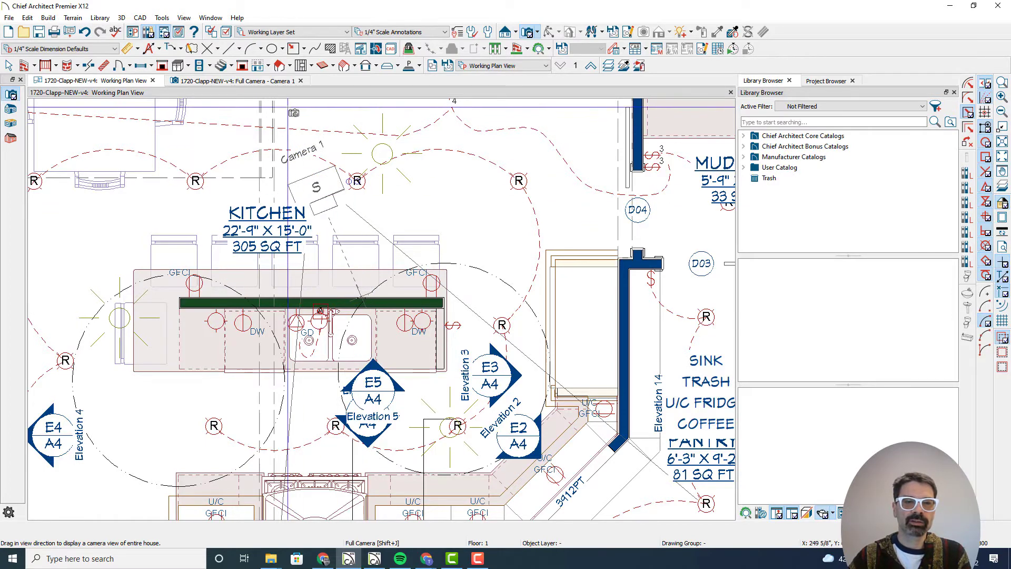
- Show the Camera 1 3D view and orbit it slightly around the kitchen
{"action": "left_click", "coordinate": [268, 83]}
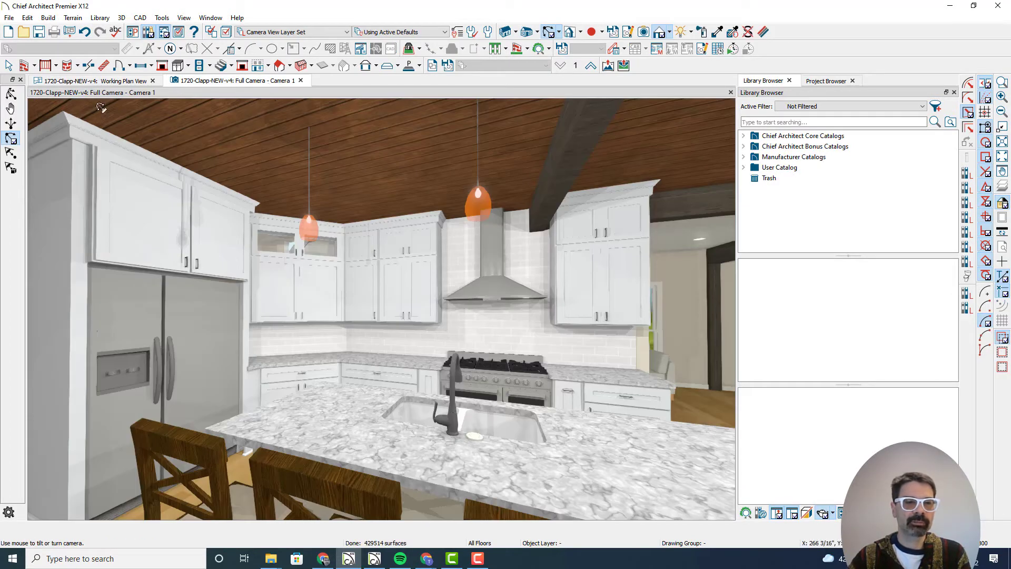
{"action": "left_click", "coordinate": [11, 95]}
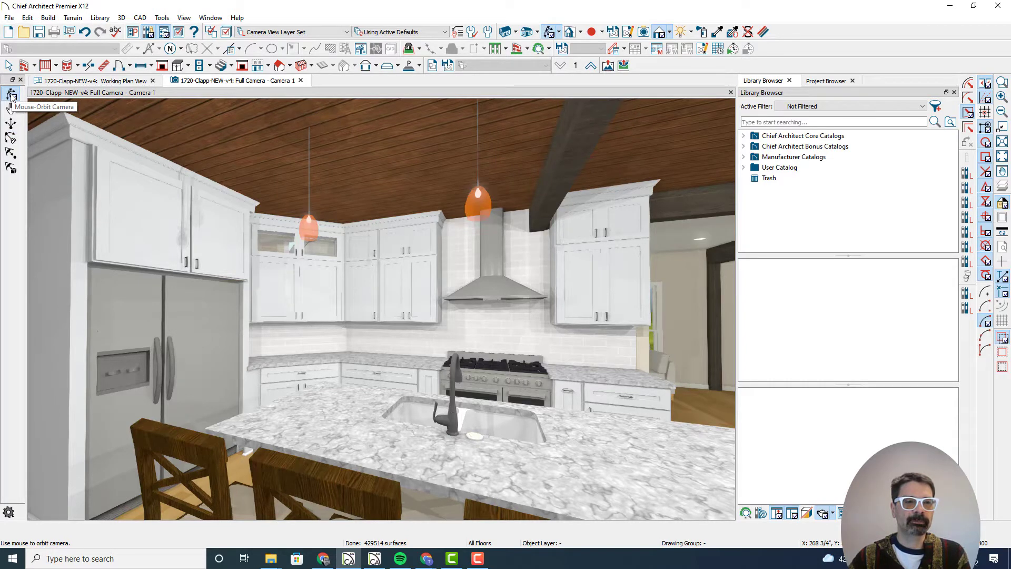
{"action": "left_click_drag", "start_coordinate": [311, 250], "coordinate": [289, 263]}
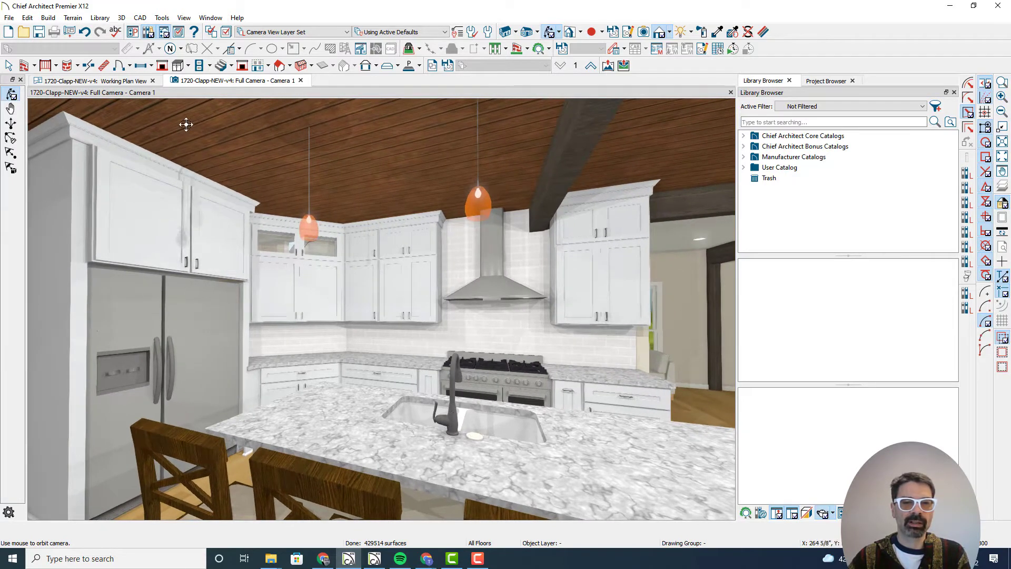
- Redraw Camera 1 in plan toward the island, framing the range, hood and island sink
{"action": "left_click", "coordinate": [128, 82]}
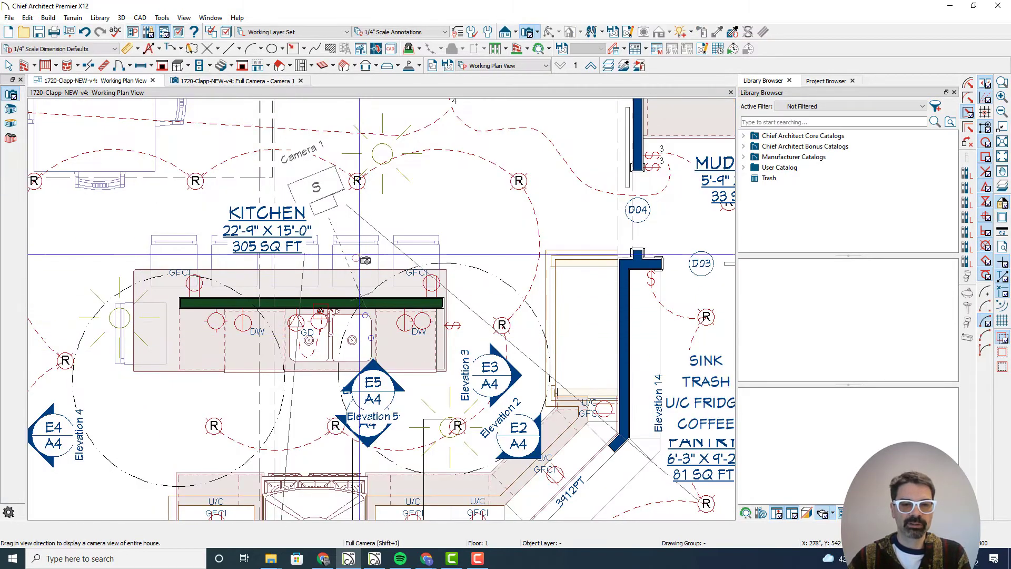
{"action": "left_click_drag", "start_coordinate": [371, 301], "coordinate": [368, 289]}
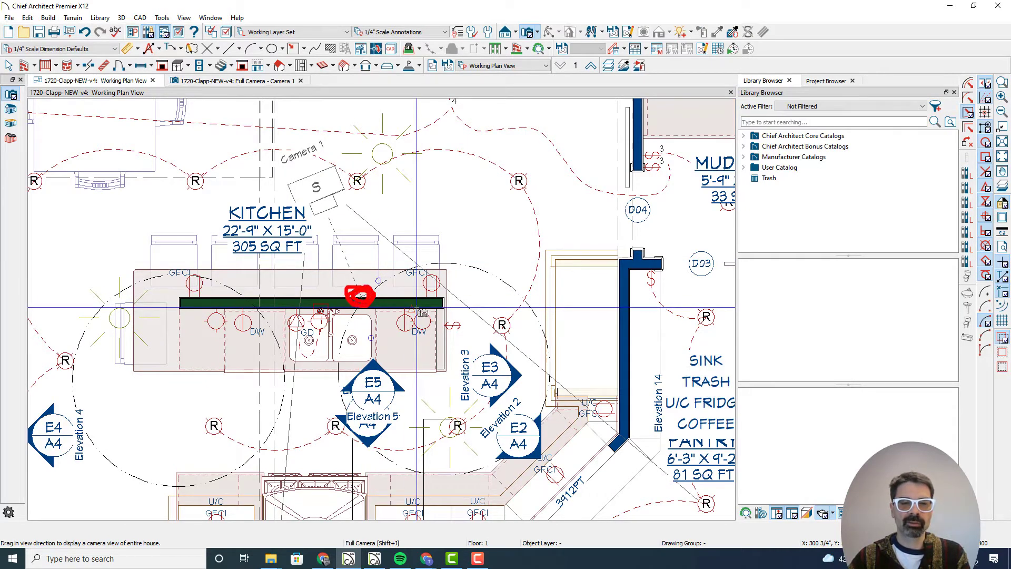
{"action": "mouse_move", "coordinate": [314, 183]}
{"action": "left_mouse_down"}
{"action": "mouse_move", "coordinate": [362, 286]}
{"action": "mouse_move", "coordinate": [346, 322]}
{"action": "mouse_move", "coordinate": [364, 330]}
{"action": "mouse_move", "coordinate": [349, 323]}
{"action": "left_mouse_up"}
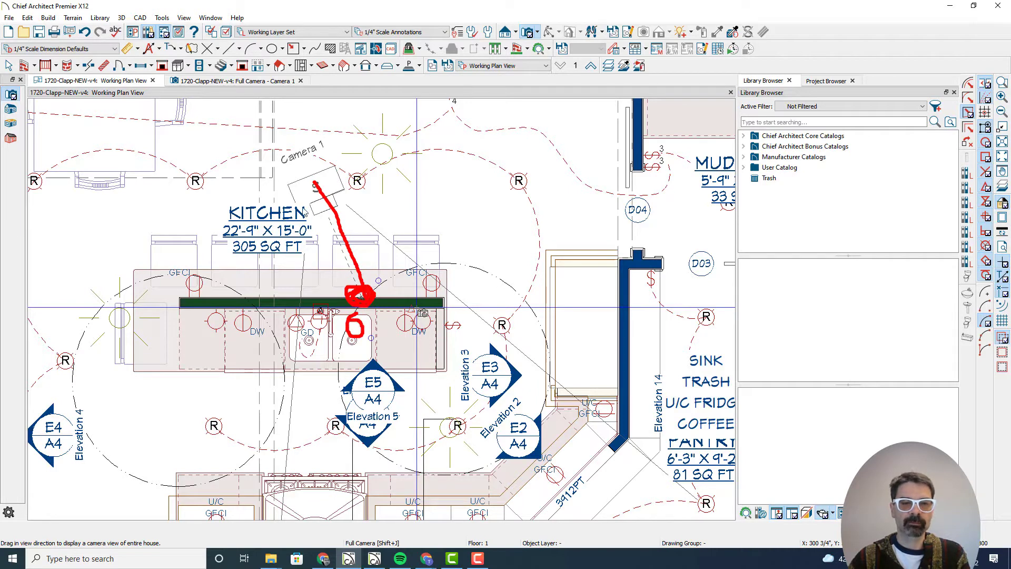
{"action": "left_click_drag", "start_coordinate": [321, 184], "coordinate": [342, 221]}
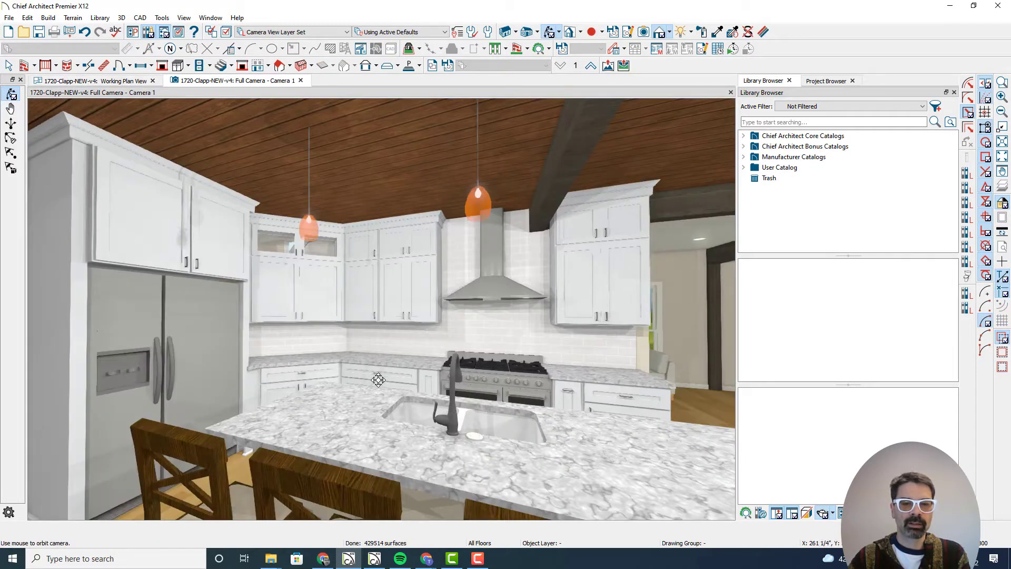
{"action": "left_click_drag", "start_coordinate": [381, 375], "coordinate": [390, 381]}
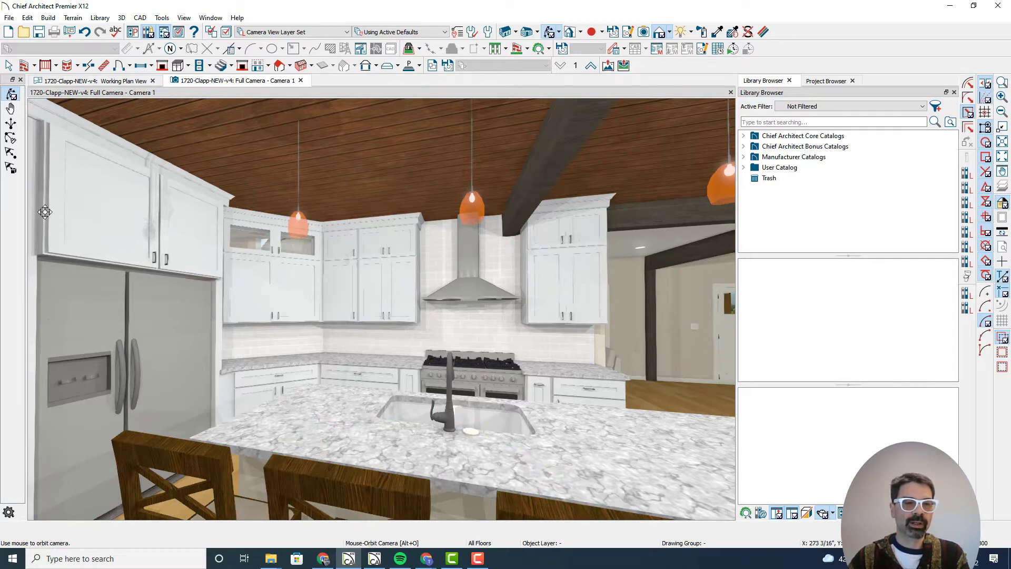
{"action": "left_click", "coordinate": [11, 138]}
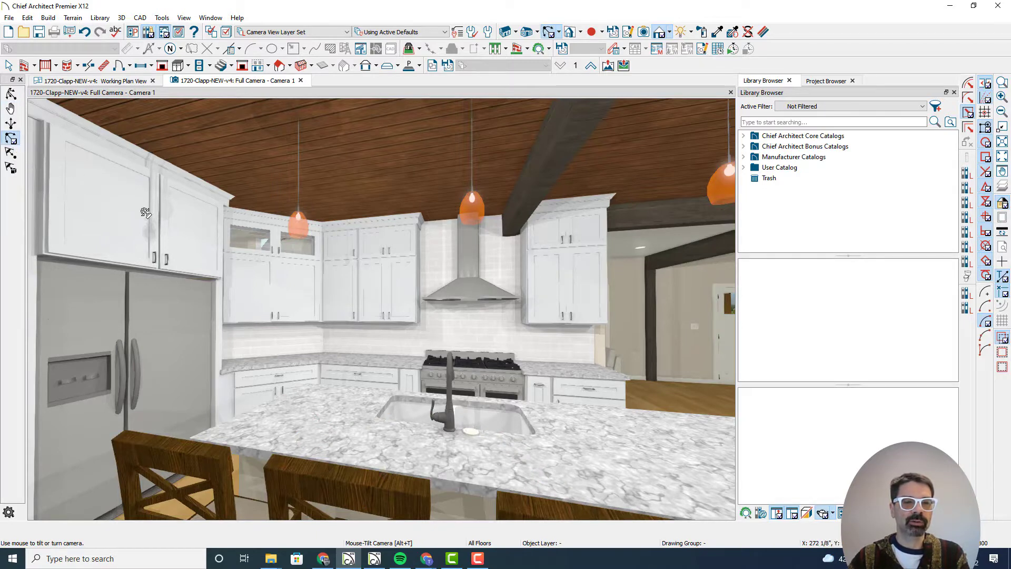
{"action": "left_click", "coordinate": [94, 81]}
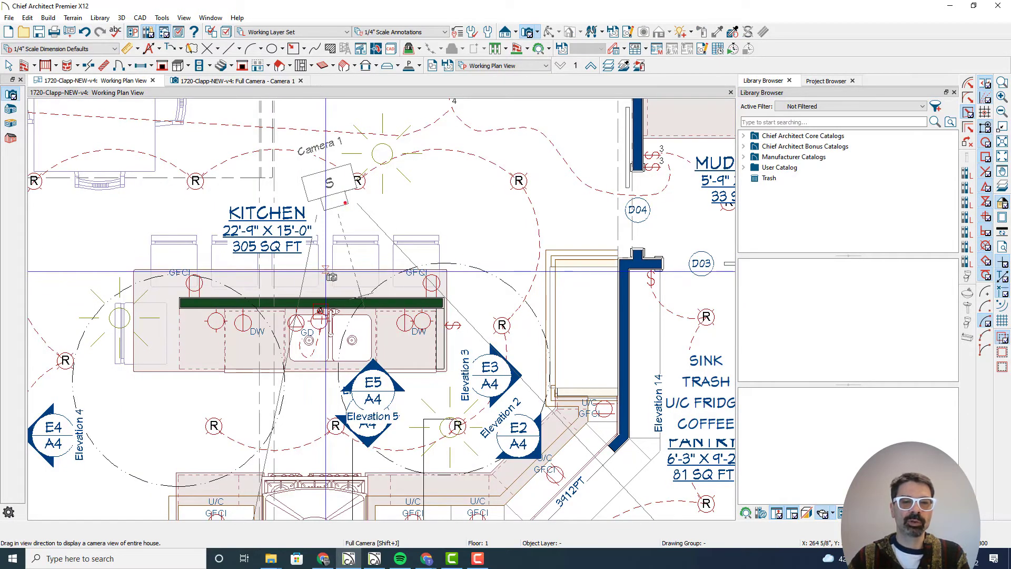
{"action": "mouse_move", "coordinate": [331, 166]}
{"action": "left_mouse_down"}
{"action": "mouse_move", "coordinate": [323, 181]}
{"action": "mouse_move", "coordinate": [333, 181]}
{"action": "left_mouse_up"}
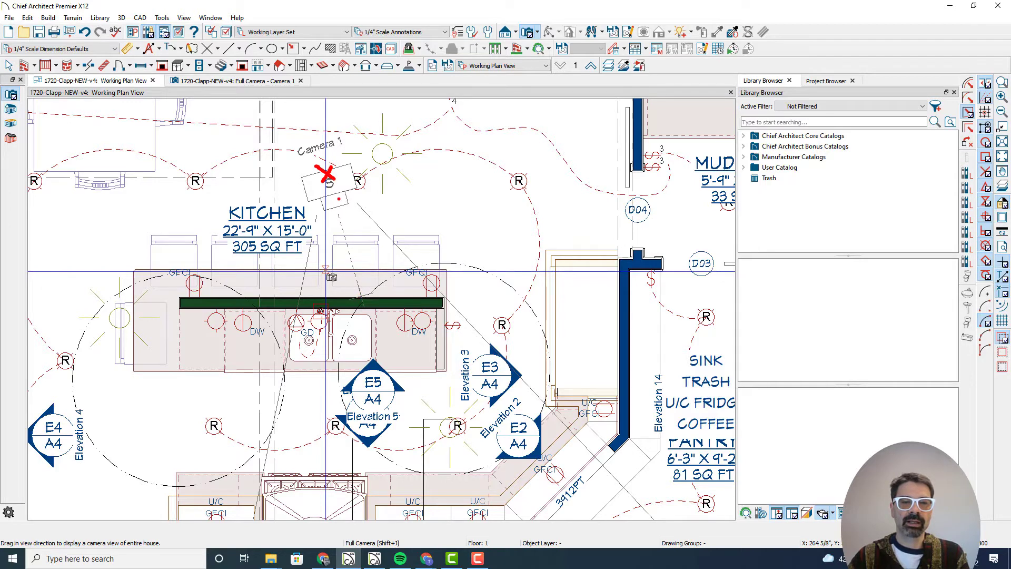
{"action": "mouse_move", "coordinate": [362, 296]}
{"action": "left_mouse_down"}
{"action": "mouse_move", "coordinate": [246, 270]}
{"action": "mouse_move", "coordinate": [237, 264]}
{"action": "mouse_move", "coordinate": [247, 252]}
{"action": "left_mouse_up"}
{"action": "left_click_drag", "start_coordinate": [364, 297], "coordinate": [430, 232]}
{"action": "left_click_drag", "start_coordinate": [411, 238], "coordinate": [425, 247]}
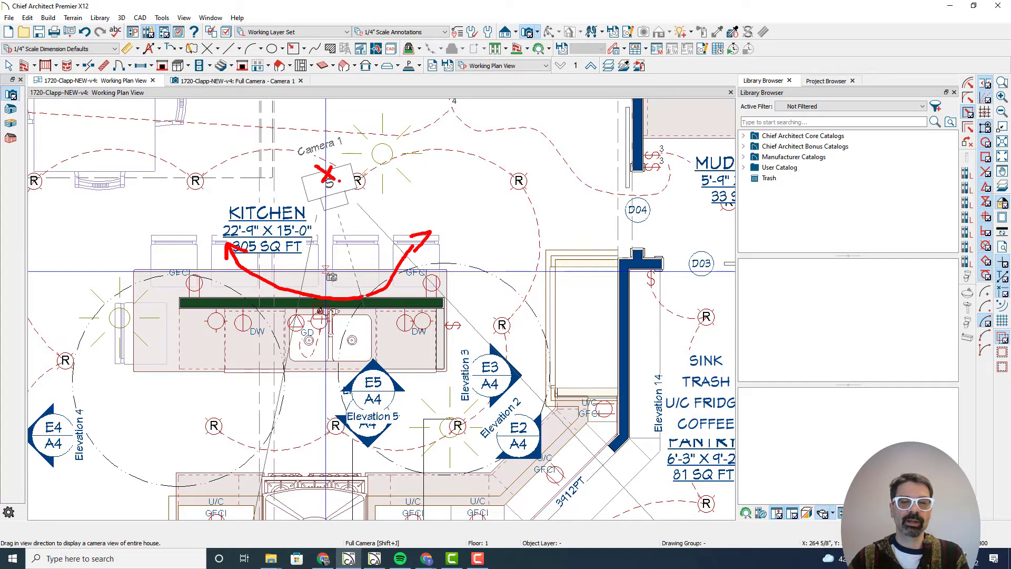
{"action": "mouse_move", "coordinate": [365, 284]}
{"action": "left_mouse_down"}
{"action": "mouse_move", "coordinate": [345, 296]}
{"action": "mouse_move", "coordinate": [371, 289]}
{"action": "mouse_move", "coordinate": [349, 294]}
{"action": "mouse_move", "coordinate": [364, 303]}
{"action": "left_mouse_up"}
{"action": "mouse_move", "coordinate": [327, 170]}
{"action": "left_mouse_down"}
{"action": "mouse_move", "coordinate": [289, 179]}
{"action": "mouse_move", "coordinate": [249, 210]}
{"action": "mouse_move", "coordinate": [219, 275]}
{"action": "mouse_move", "coordinate": [219, 320]}
{"action": "mouse_move", "coordinate": [239, 374]}
{"action": "mouse_move", "coordinate": [280, 409]}
{"action": "mouse_move", "coordinate": [352, 426]}
{"action": "mouse_move", "coordinate": [442, 415]}
{"action": "mouse_move", "coordinate": [483, 365]}
{"action": "mouse_move", "coordinate": [493, 318]}
{"action": "mouse_move", "coordinate": [473, 331]}
{"action": "mouse_move", "coordinate": [501, 326]}
{"action": "left_mouse_up"}
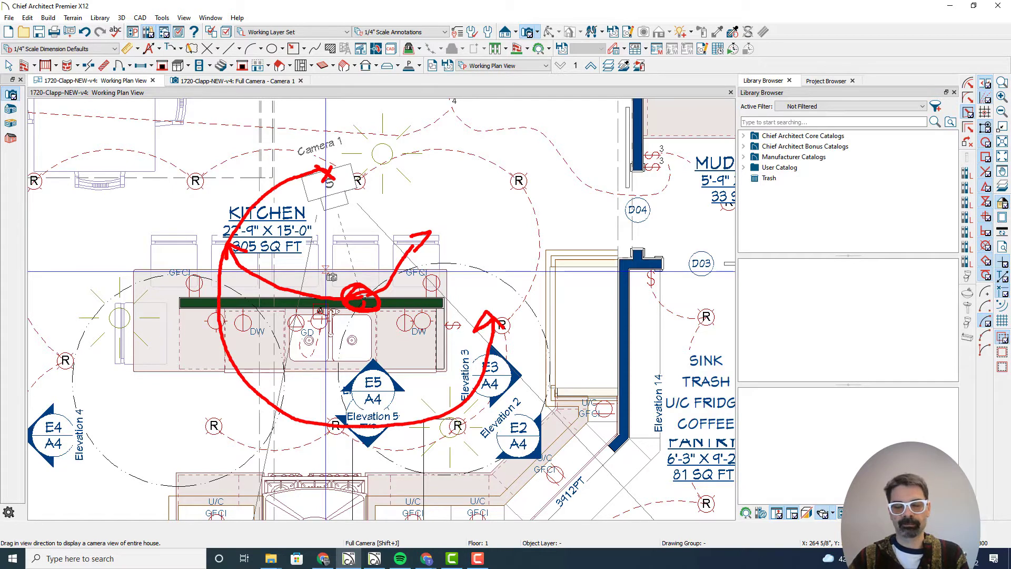
{"action": "key", "text": "Escape"}
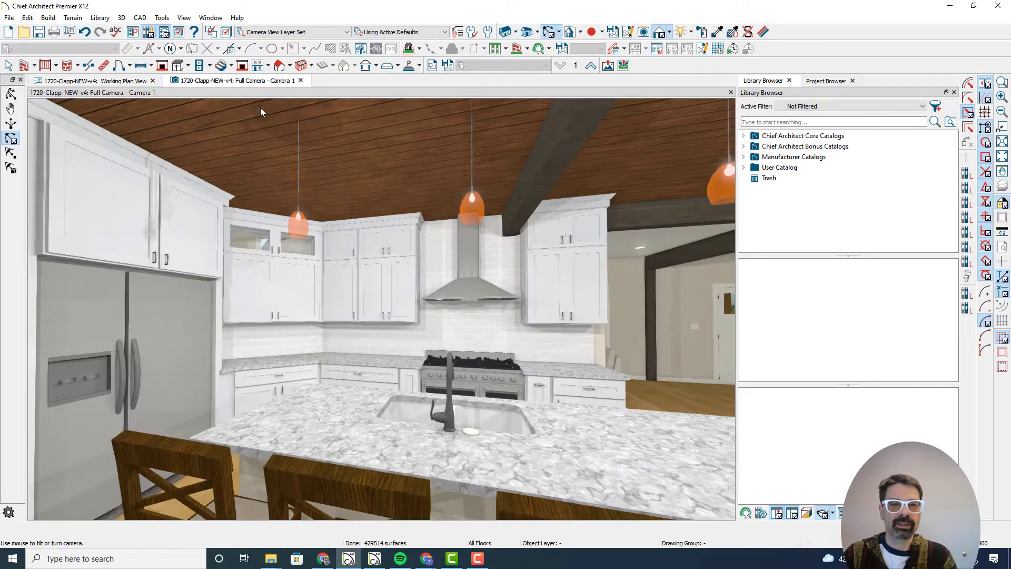
{"action": "left_click", "coordinate": [260, 82]}
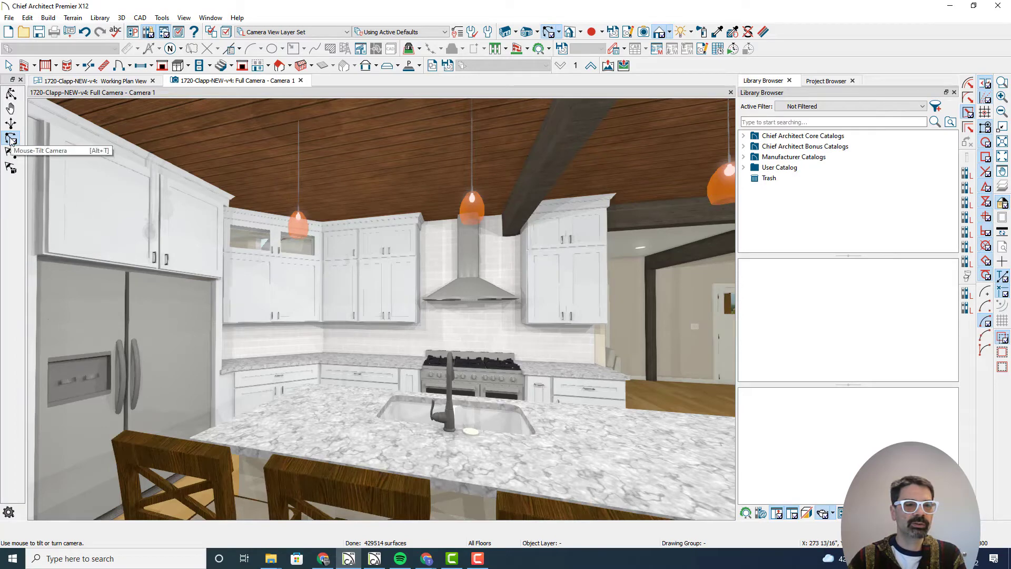
- Pan Camera 1 past the dining table, window and door, then back to the range and island
{"action": "left_click_drag", "start_coordinate": [262, 351], "coordinate": [587, 353]}
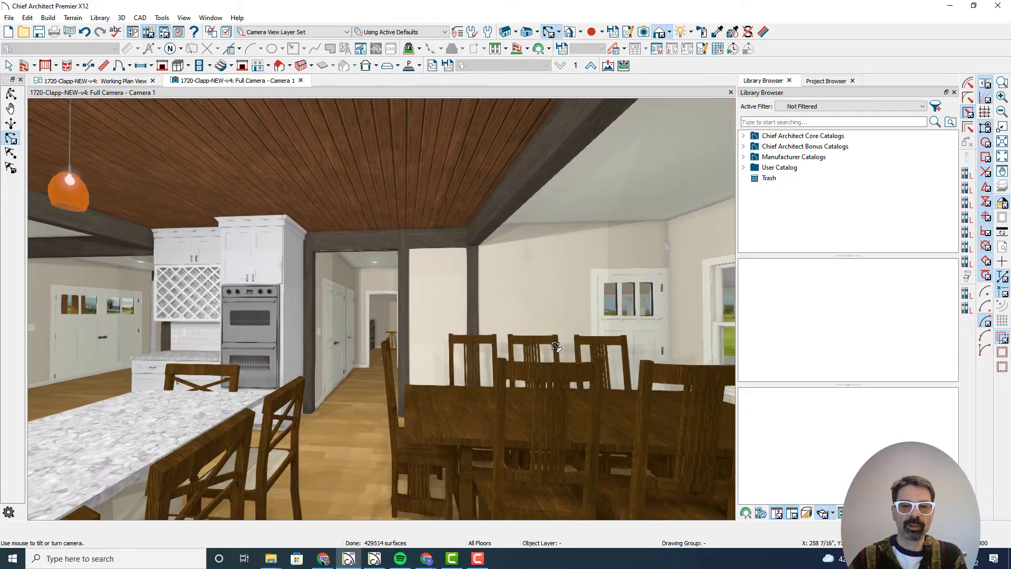
{"action": "left_click_drag", "start_coordinate": [430, 341], "coordinate": [640, 338]}
{"action": "left_click_drag", "start_coordinate": [457, 340], "coordinate": [632, 338]}
{"action": "left_click_drag", "start_coordinate": [493, 354], "coordinate": [591, 355]}
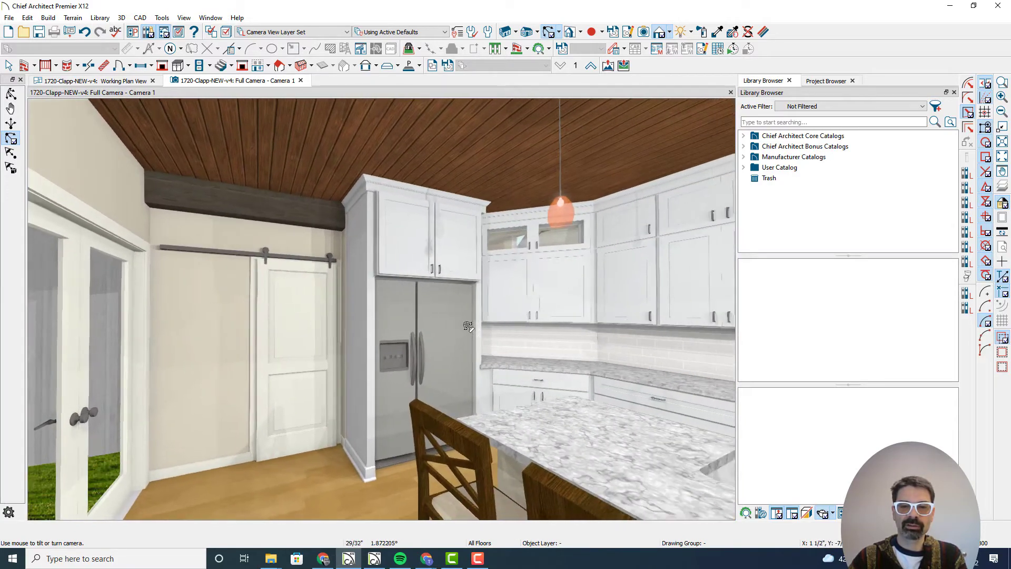
{"action": "mouse_move", "coordinate": [468, 325]}
{"action": "left_mouse_down"}
{"action": "mouse_move", "coordinate": [610, 323]}
{"action": "mouse_move", "coordinate": [467, 322]}
{"action": "left_mouse_up"}
{"action": "left_click_drag", "start_coordinate": [418, 352], "coordinate": [610, 344]}
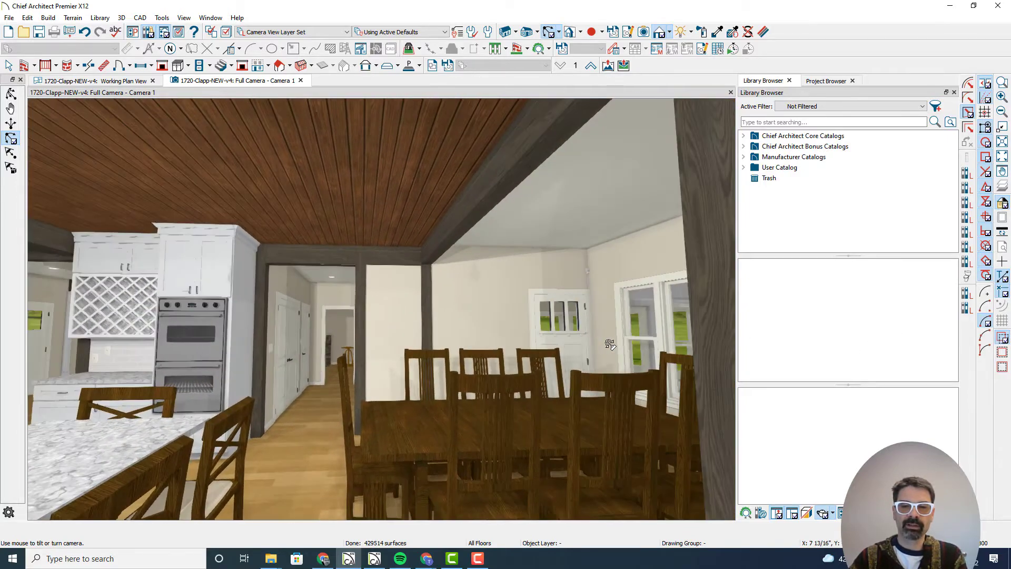
{"action": "left_click_drag", "start_coordinate": [461, 326], "coordinate": [611, 305]}
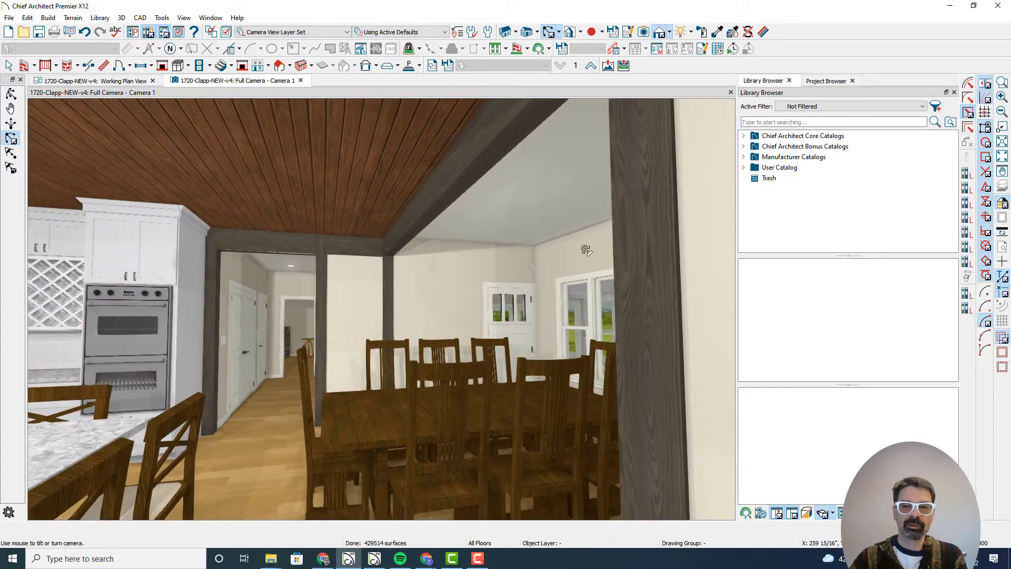
{"action": "left_click_drag", "start_coordinate": [504, 223], "coordinate": [167, 326]}
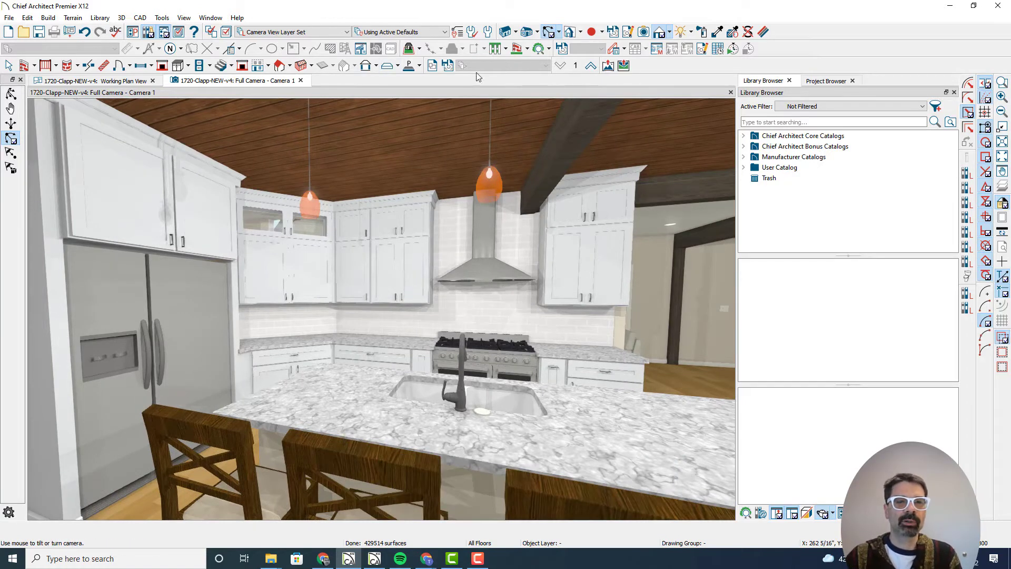
{"action": "mouse_move", "coordinate": [628, 77]}
{"action": "left_mouse_down"}
{"action": "mouse_move", "coordinate": [612, 49]}
{"action": "mouse_move", "coordinate": [589, 67]}
{"action": "mouse_move", "coordinate": [628, 74]}
{"action": "left_mouse_up"}
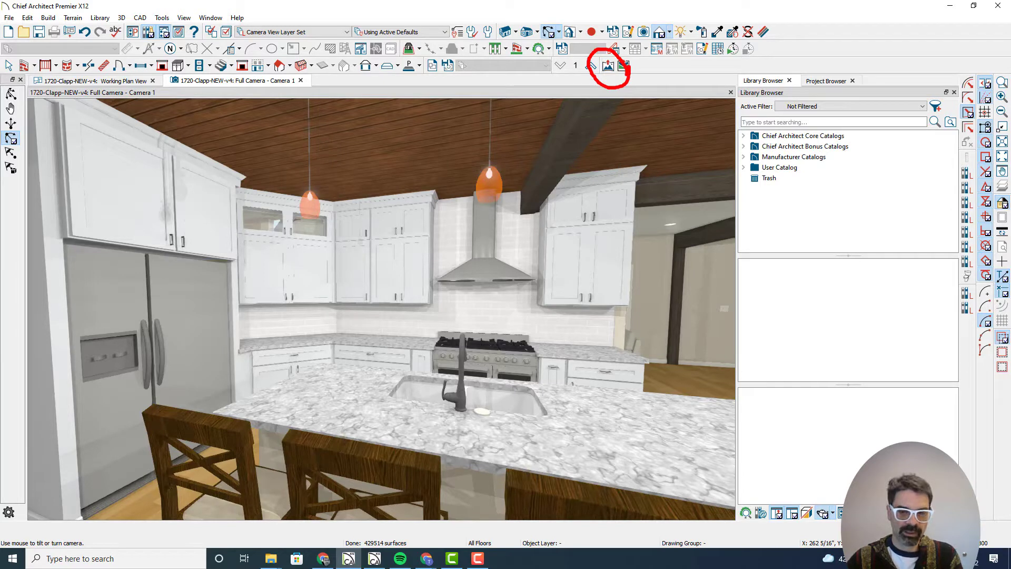
- Bring up the Export 360 Panorama File dialog for the kitchen camera view
{"action": "left_click", "coordinate": [9, 17]}
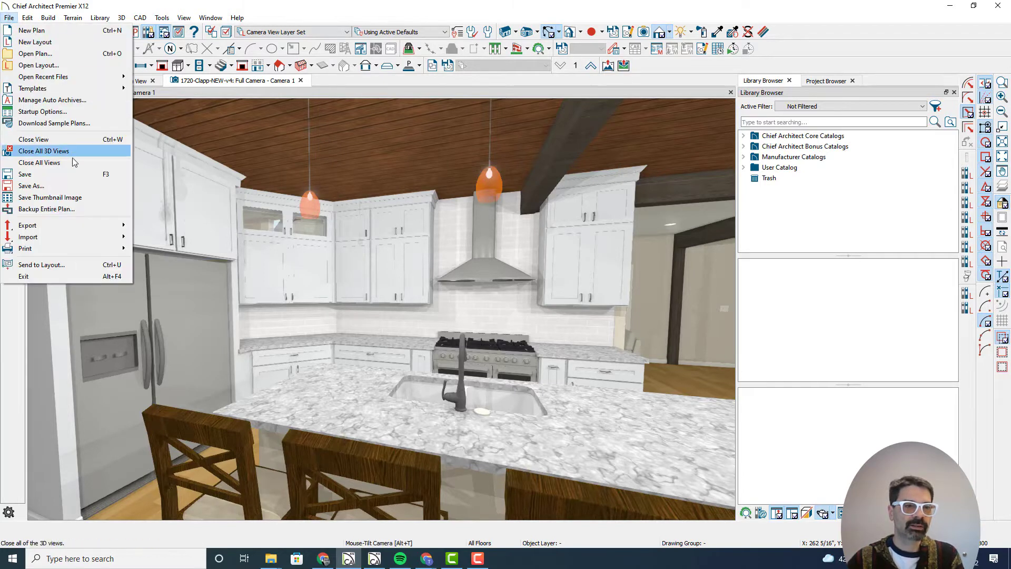
{"action": "mouse_move", "coordinate": [95, 226]}
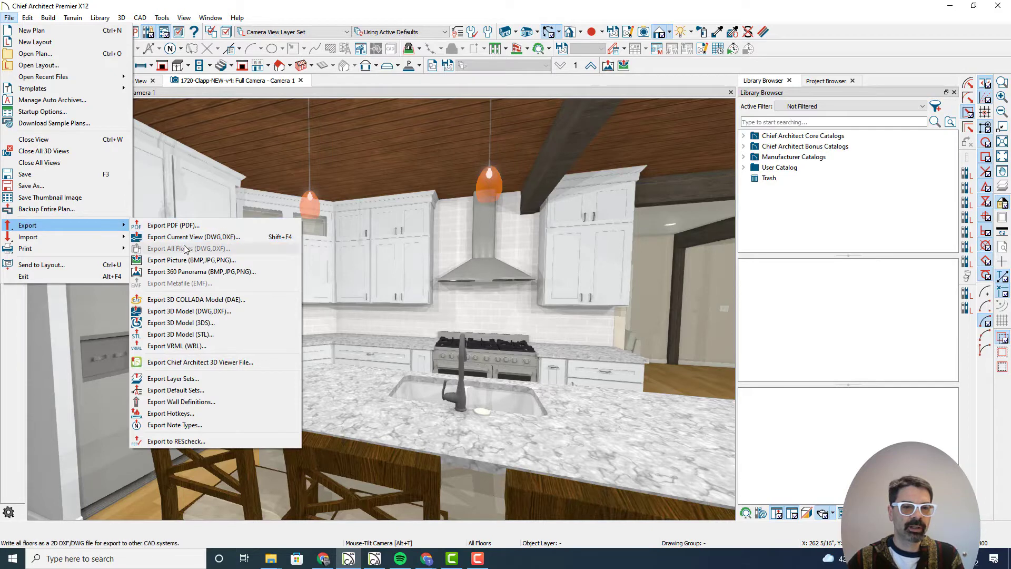
{"action": "left_click", "coordinate": [189, 271]}
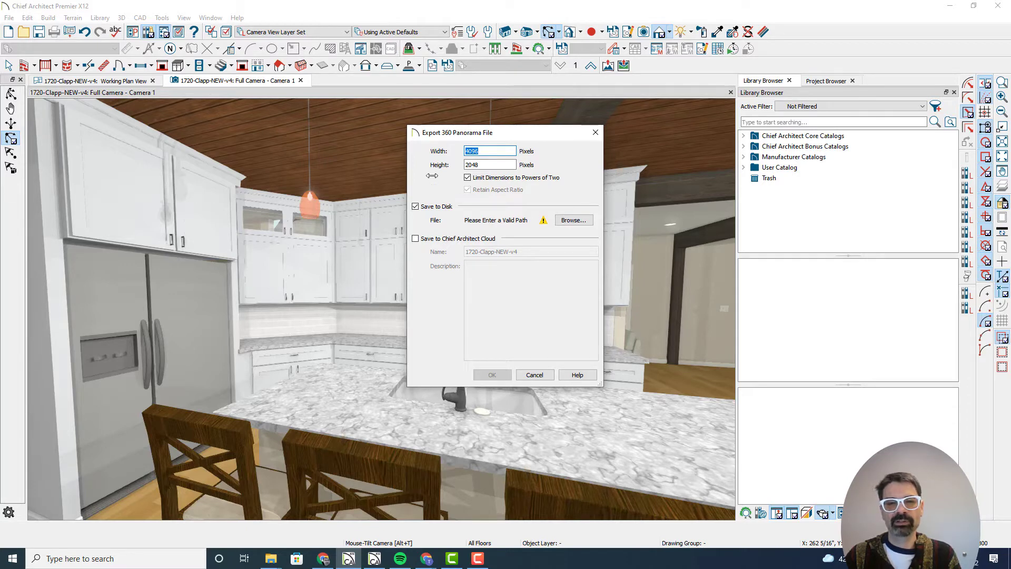
- Choose the 1720-Clapp\Pictures\Renderings\360VR folder as the panorama save location
{"action": "left_click", "coordinate": [574, 220]}
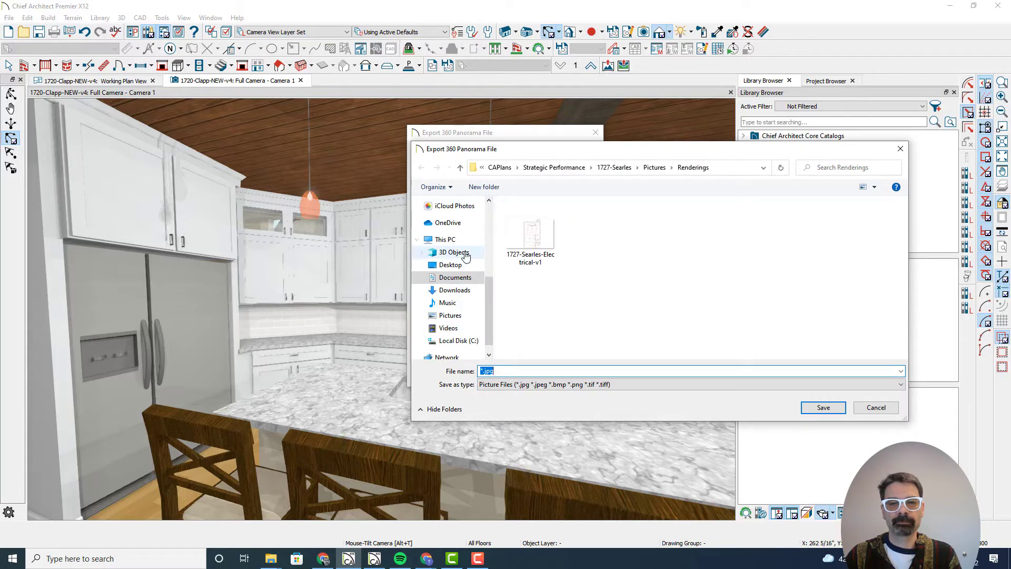
{"action": "scroll", "coordinate": [463, 263], "scroll_direction": "up", "scroll_amount": 3}
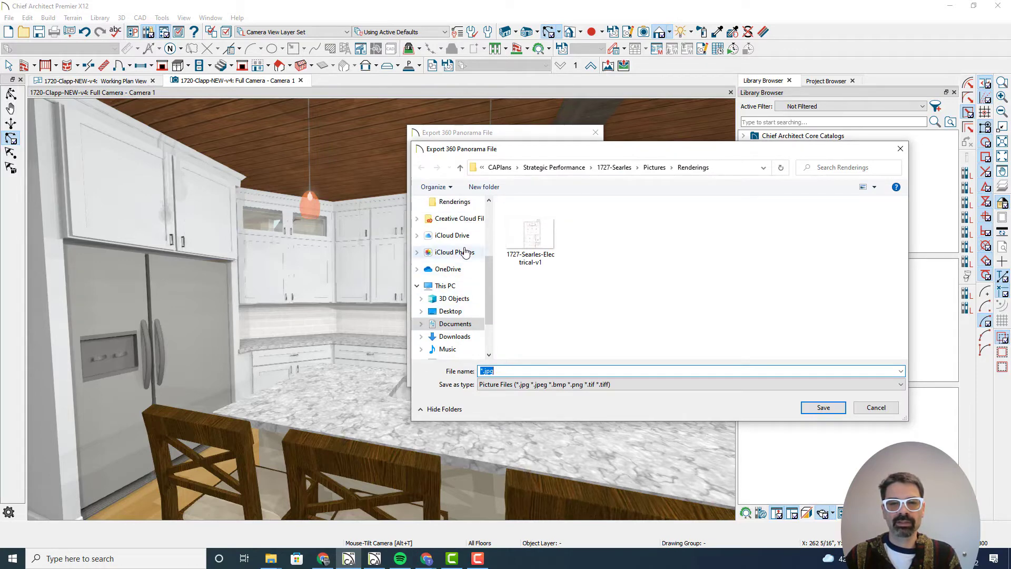
{"action": "left_click", "coordinate": [462, 216]}
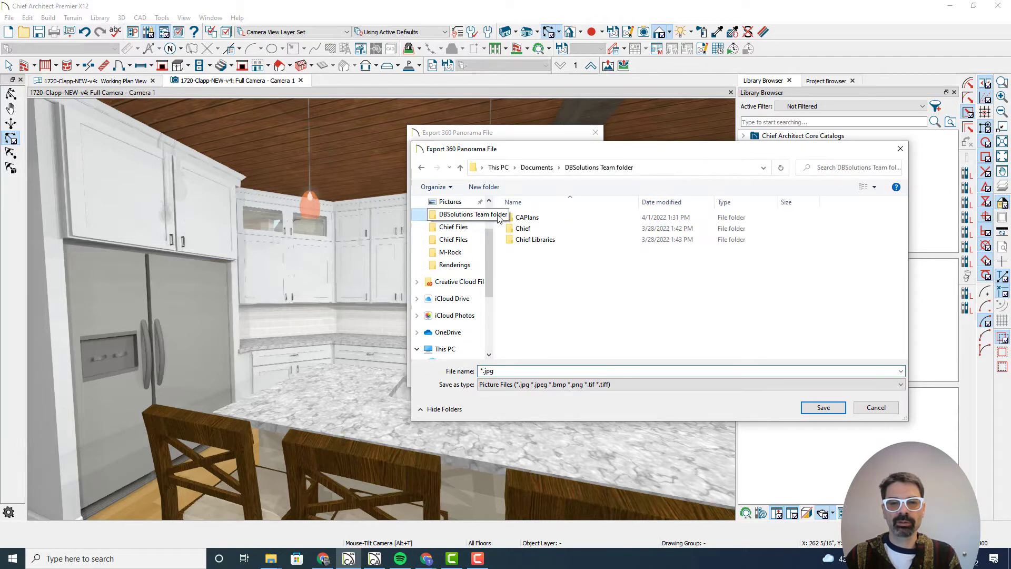
{"action": "left_click", "coordinate": [544, 218]}
{"action": "double_click", "coordinate": [545, 217]}
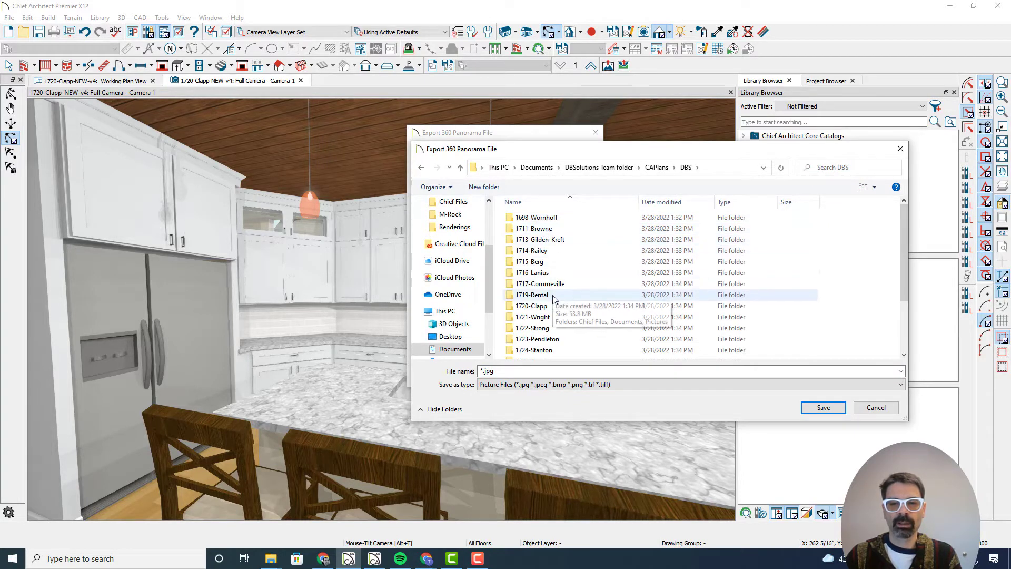
{"action": "double_click", "coordinate": [540, 306]}
{"action": "left_click", "coordinate": [533, 241]}
{"action": "double_click", "coordinate": [533, 241]}
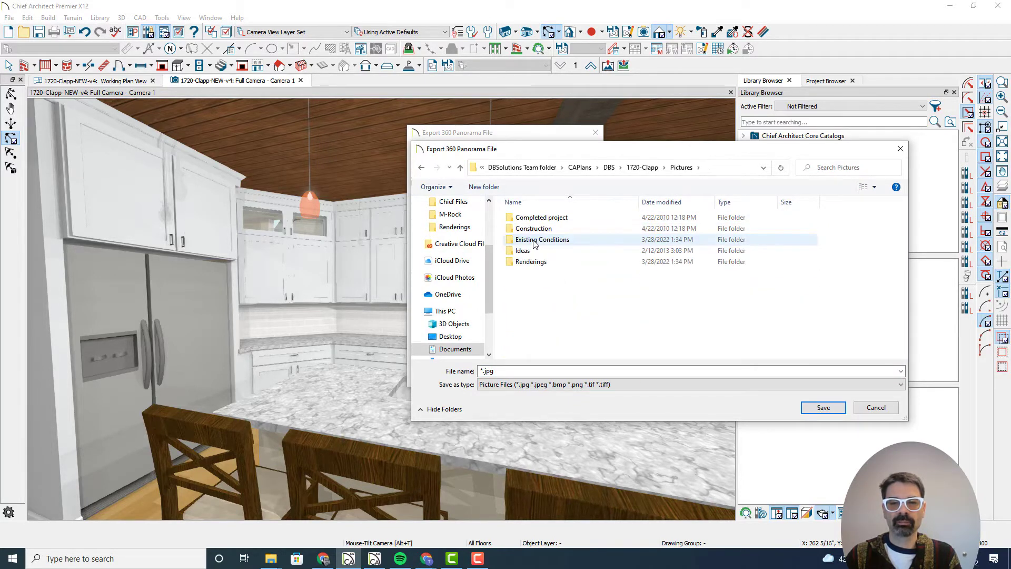
{"action": "left_click", "coordinate": [536, 267]}
{"action": "double_click", "coordinate": [537, 267]}
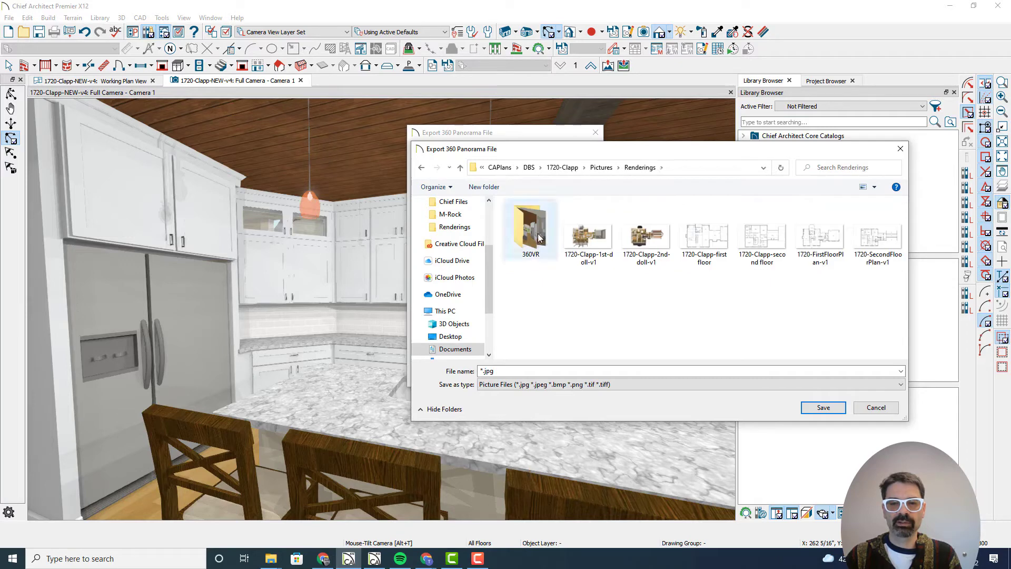
{"action": "double_click", "coordinate": [538, 237]}
- Export the 4096×2048 panorama as sample panorama.jpg and close the camera tab
{"action": "left_click", "coordinate": [538, 371]}
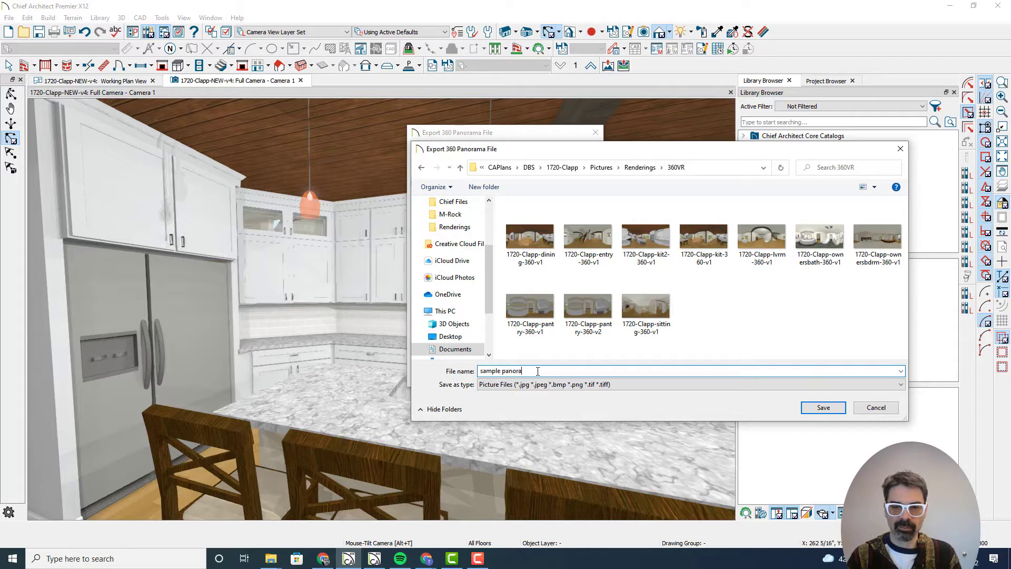
{"action": "key", "text": "Return"}
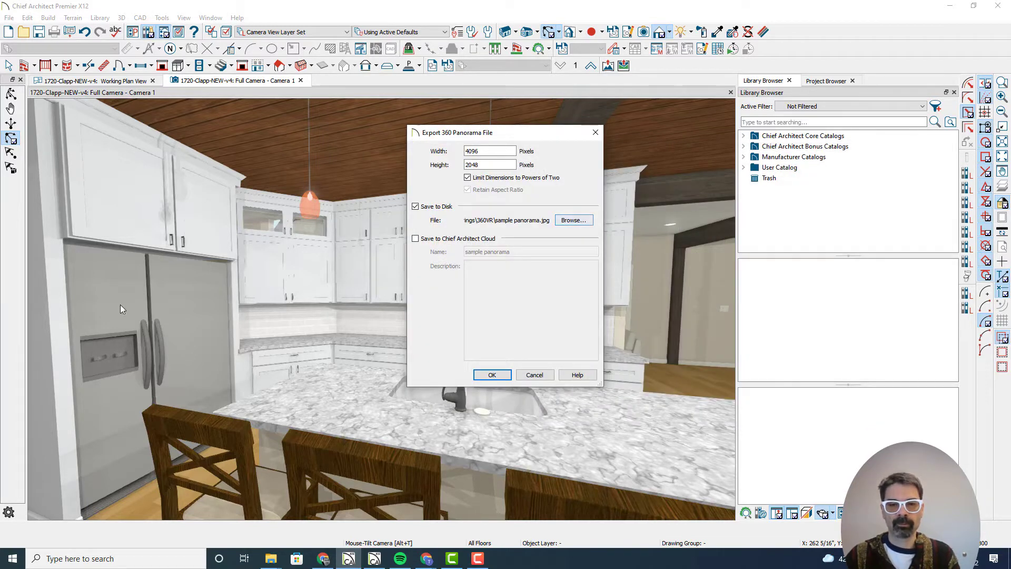
{"action": "left_click", "coordinate": [490, 375]}
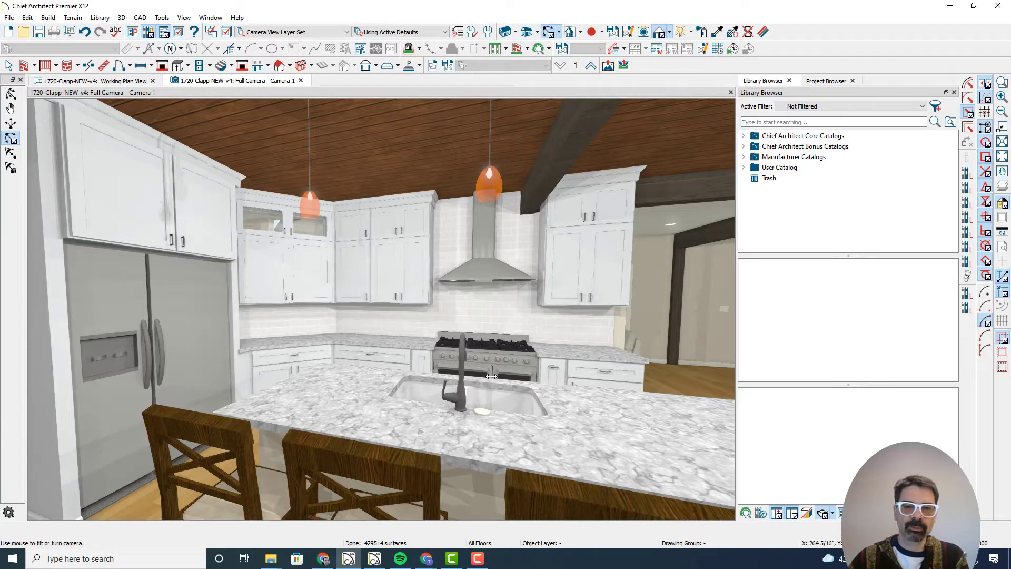
{"action": "left_click", "coordinate": [301, 81]}
{"action": "scroll", "coordinate": [374, 258], "scroll_direction": "down", "scroll_amount": 4}
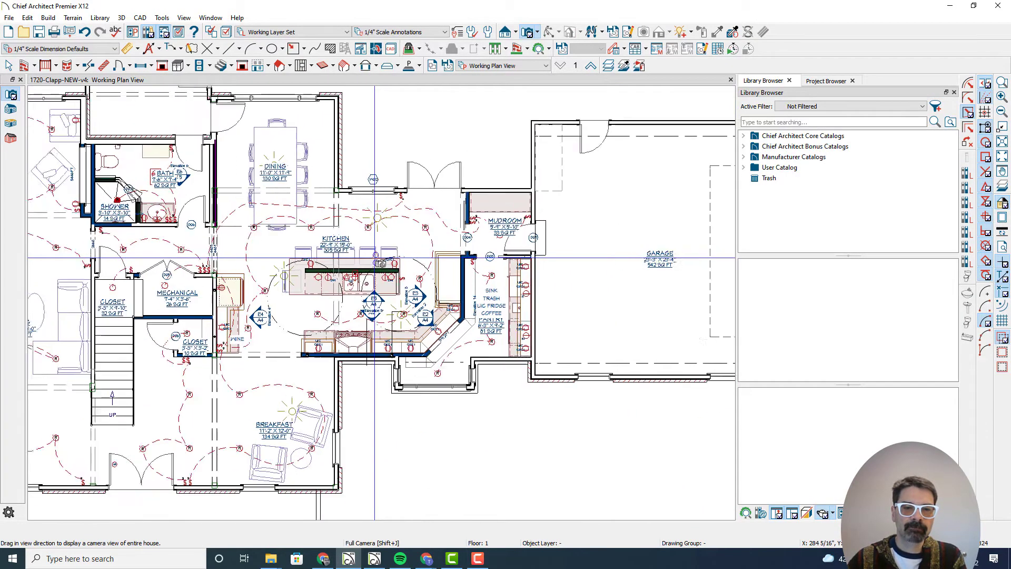
{"action": "scroll", "coordinate": [374, 257], "scroll_direction": "up", "scroll_amount": 1}
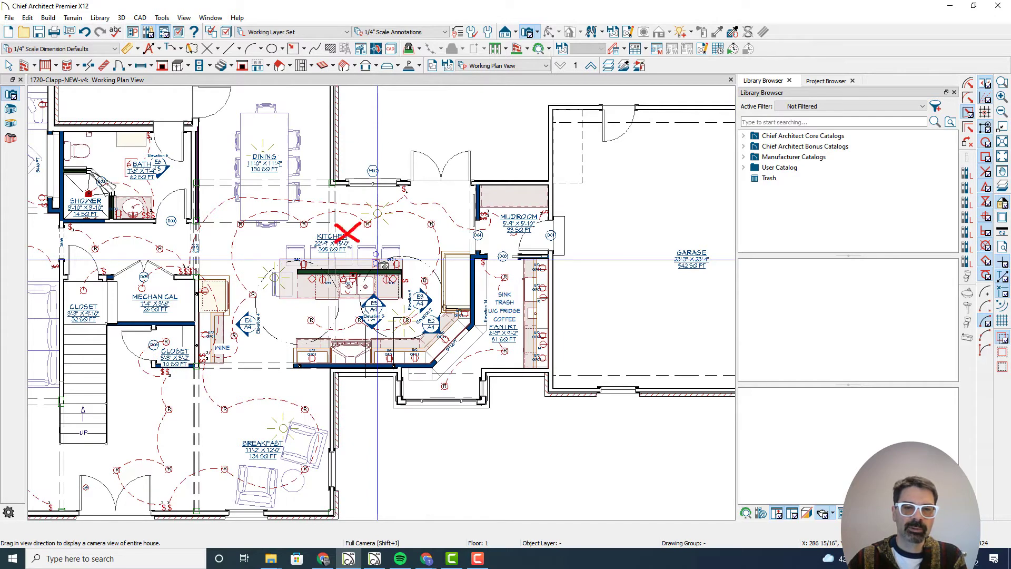
{"action": "left_click_drag", "start_coordinate": [393, 316], "coordinate": [374, 327]}
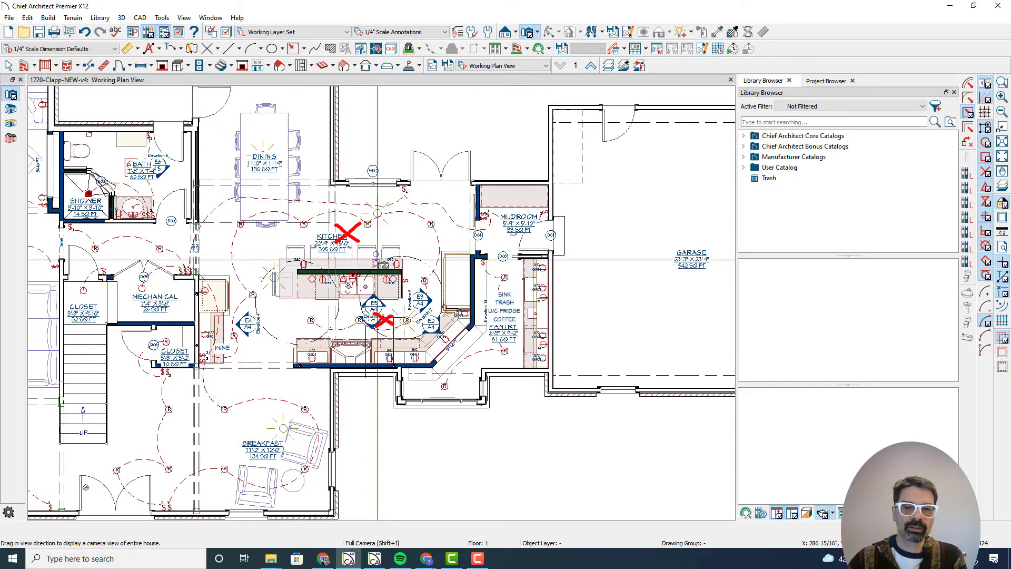
{"action": "mouse_move", "coordinate": [355, 322]}
{"action": "left_mouse_down"}
{"action": "mouse_move", "coordinate": [343, 345]}
{"action": "mouse_move", "coordinate": [359, 340]}
{"action": "left_mouse_up"}
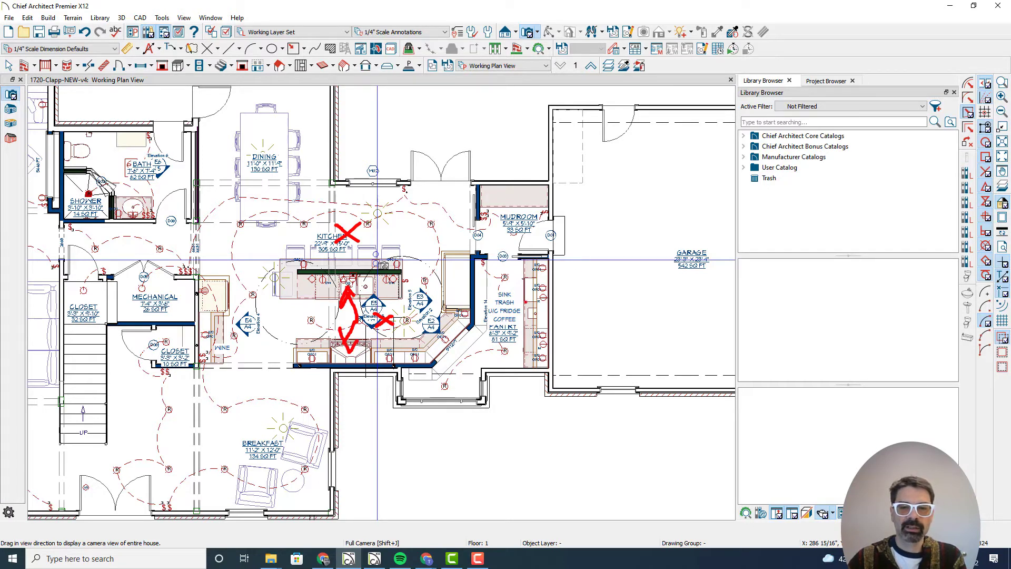
{"action": "left_click_drag", "start_coordinate": [625, 232], "coordinate": [622, 230]}
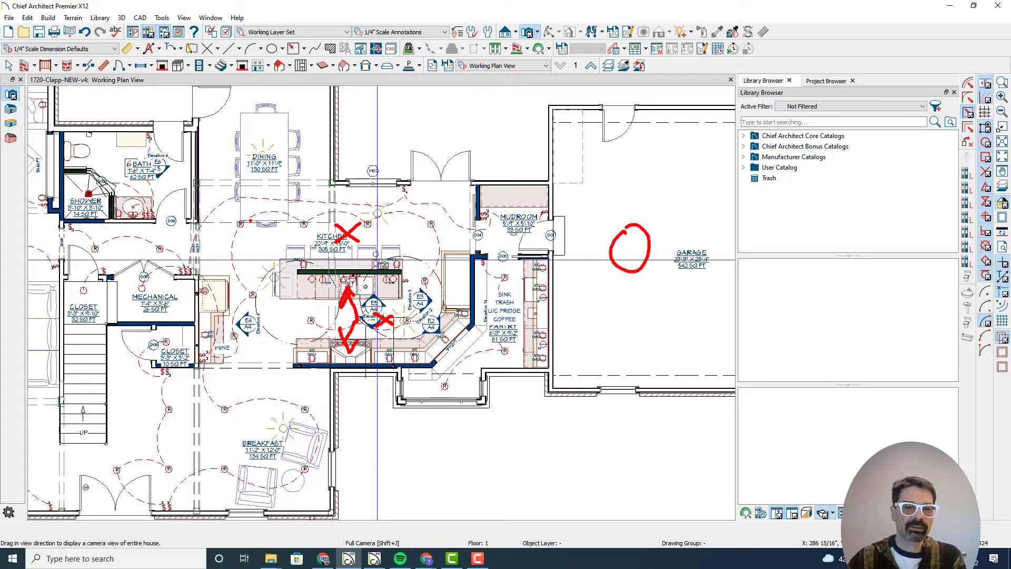
{"action": "key", "text": "Escape"}
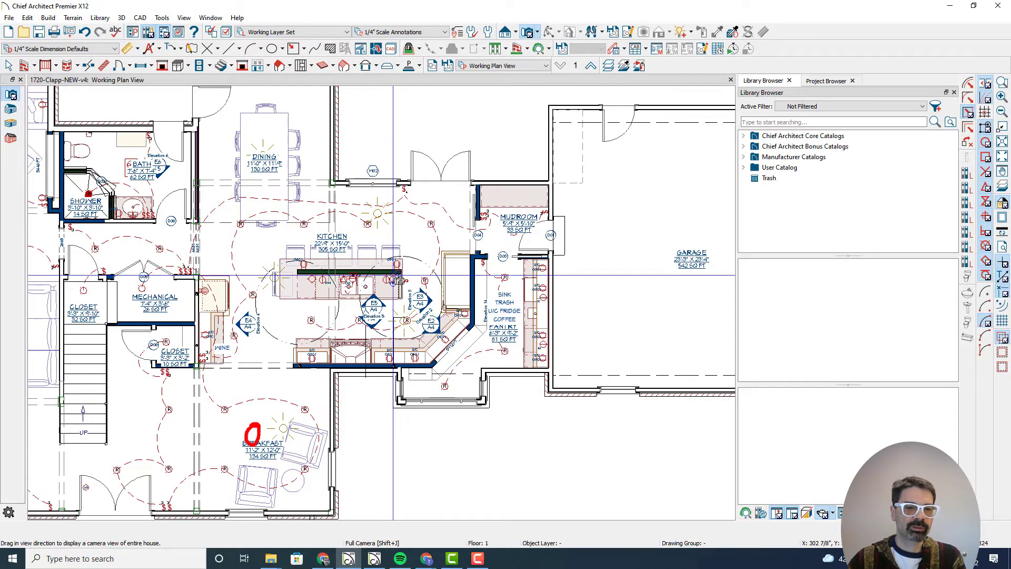
{"action": "left_click_drag", "start_coordinate": [47, 272], "coordinate": [16, 326]}
{"action": "left_click_drag", "start_coordinate": [21, 282], "coordinate": [56, 329]}
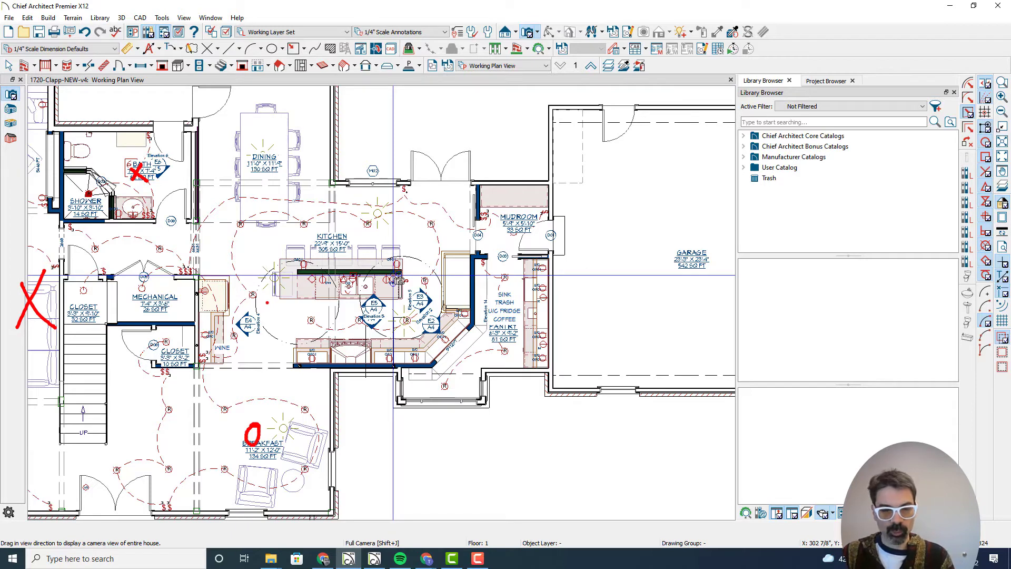
{"action": "scroll", "coordinate": [598, 285], "scroll_direction": "down", "scroll_amount": 1}
- Apply the Presentation Set layer set, zoom out, and display the Floor 2 plan
{"action": "left_click", "coordinate": [297, 32]}
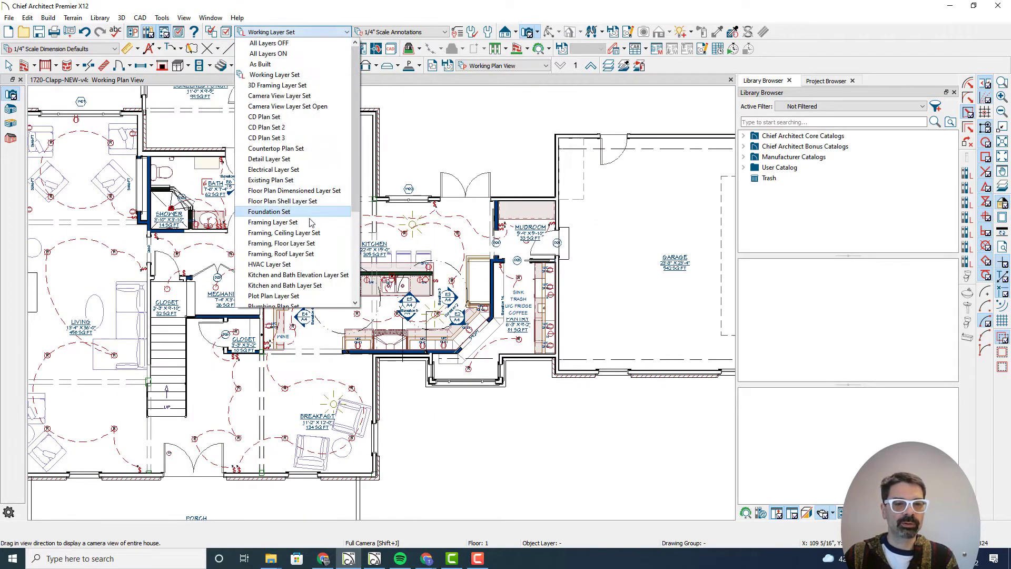
{"action": "scroll", "coordinate": [313, 273], "scroll_direction": "down", "scroll_amount": 1}
{"action": "key", "text": "Escape"}
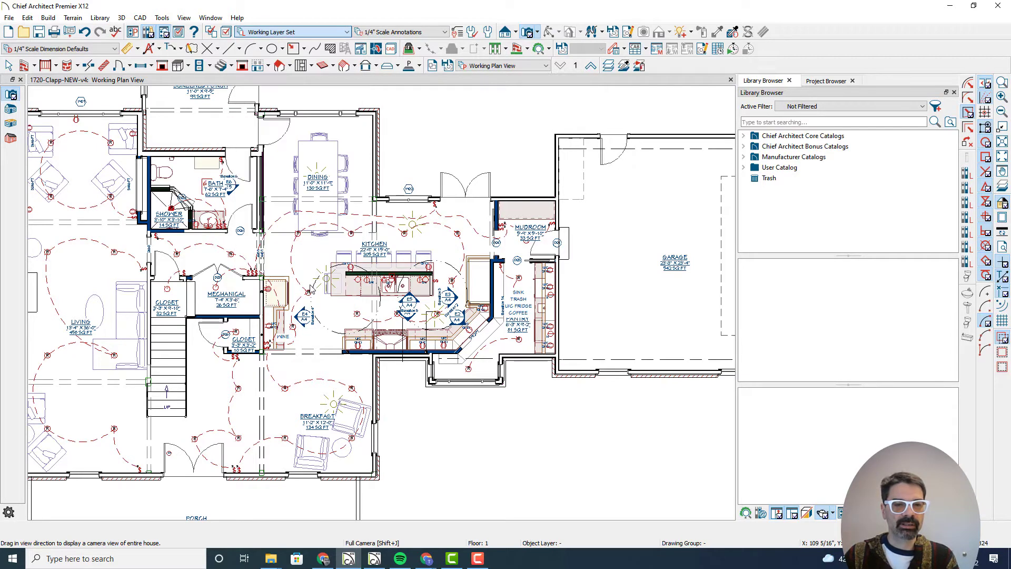
{"action": "scroll", "coordinate": [403, 287], "scroll_direction": "down", "scroll_amount": 1}
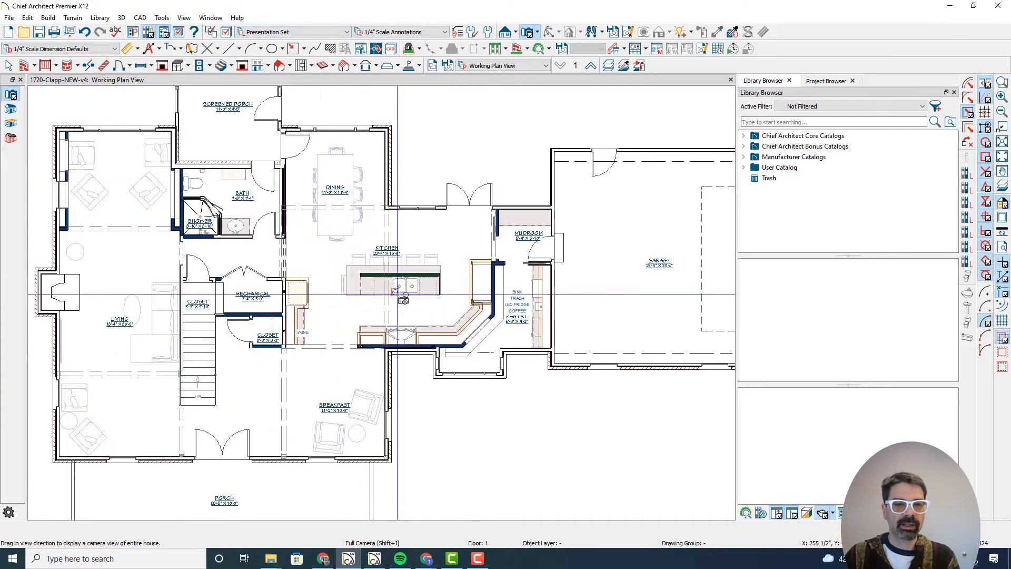
{"action": "scroll", "coordinate": [405, 294], "scroll_direction": "down", "scroll_amount": 1}
{"action": "left_click_drag", "start_coordinate": [405, 295], "coordinate": [383, 304]}
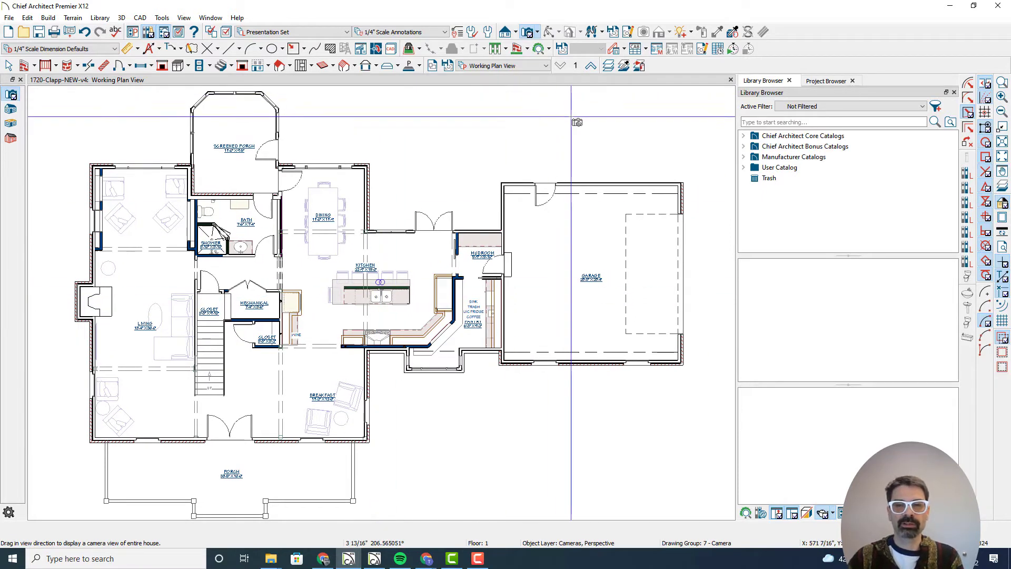
{"action": "key", "text": "Page_Up"}
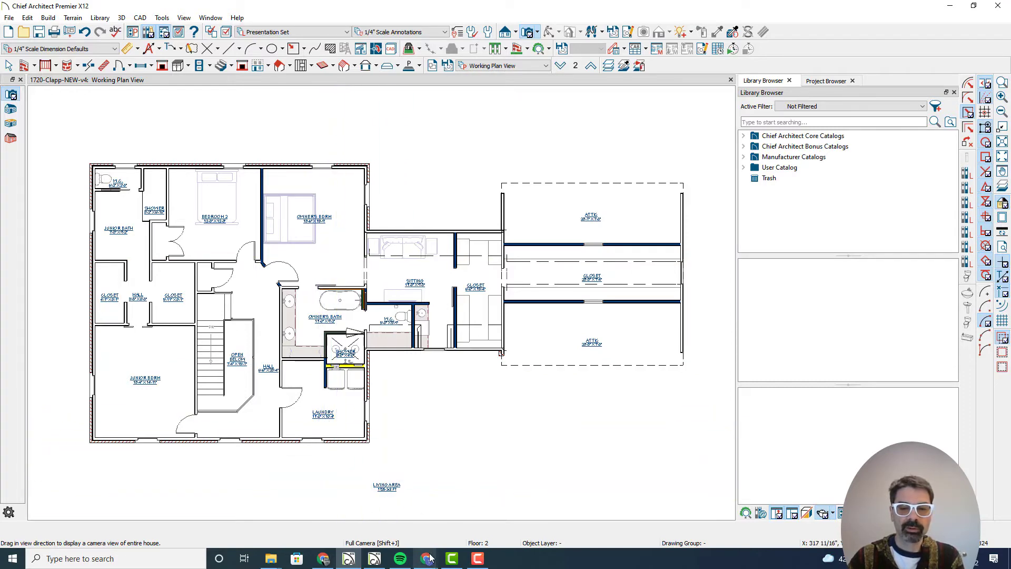
- Bring the Kuula browser window forward and open its navigation menu
{"action": "mouse_move", "coordinate": [427, 561]}
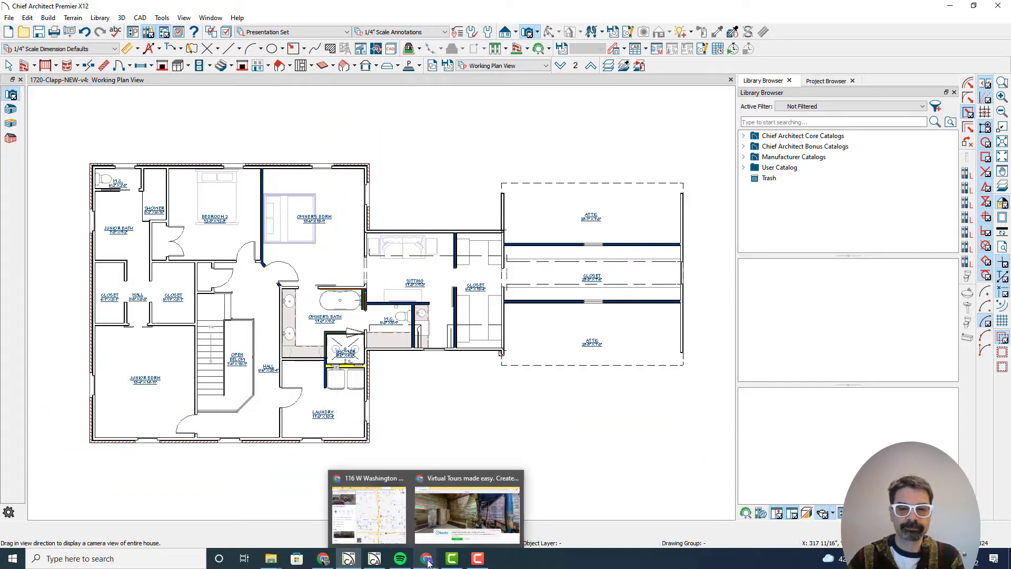
{"action": "left_click", "coordinate": [446, 516]}
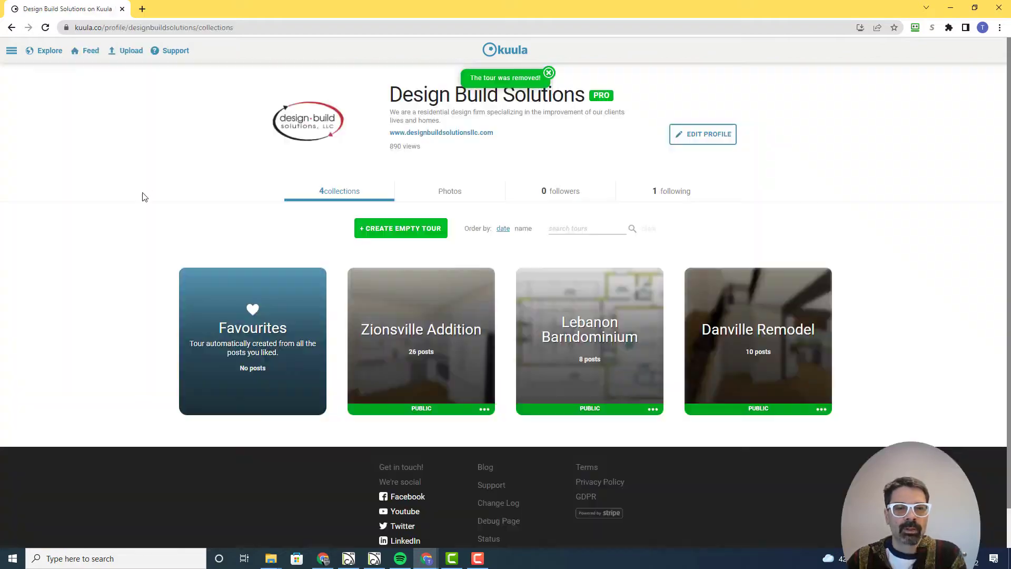
{"action": "left_click", "coordinate": [12, 51]}
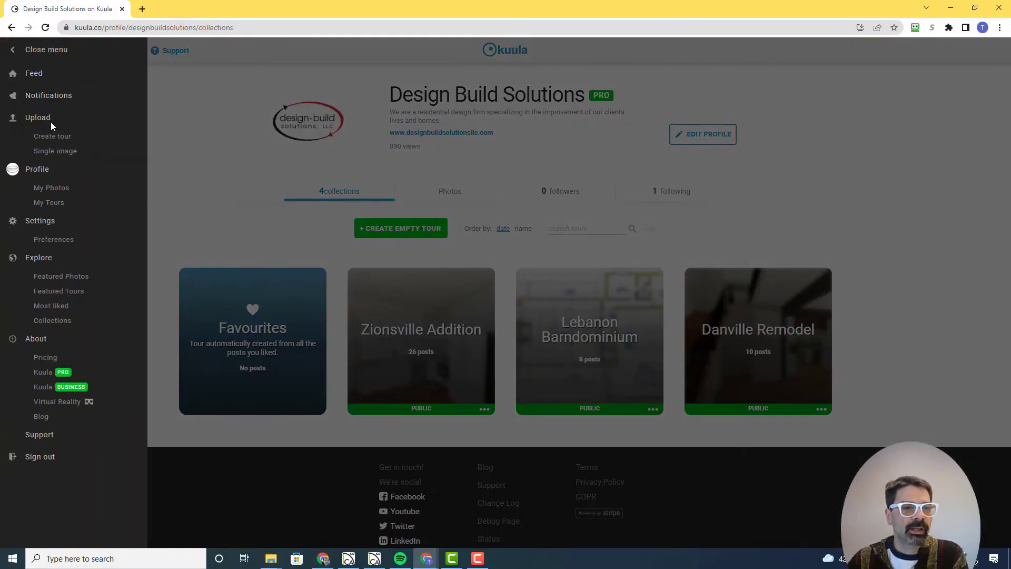
- Start a new Kuula tour named 'Sample Tour' with description 'Remodeling project'
{"action": "left_click", "coordinate": [53, 136]}
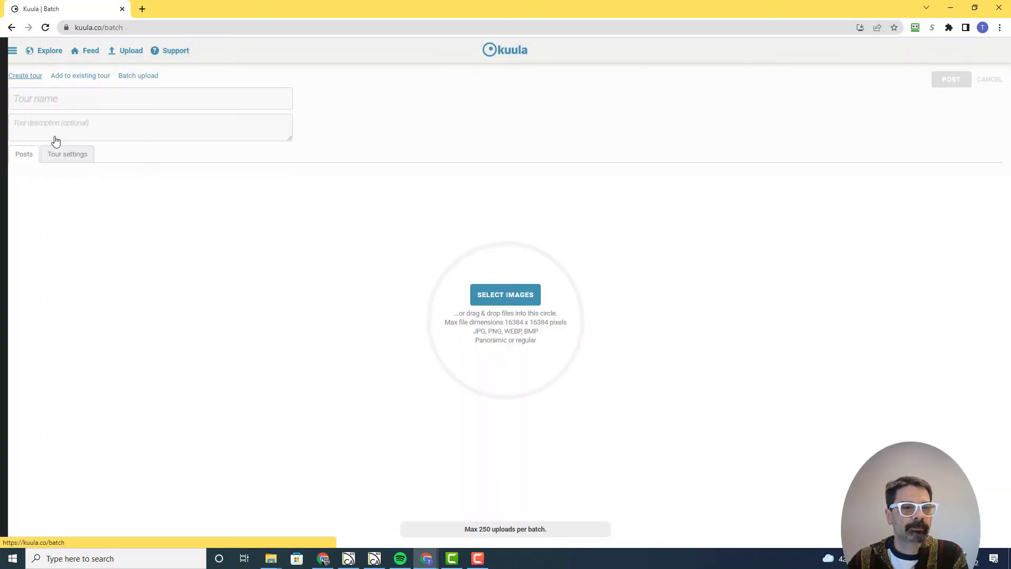
{"action": "left_click", "coordinate": [53, 97]}
{"action": "type", "text": "Sample Tour"}
{"action": "key", "text": "Tab"}
{"action": "type", "text": "Re"}
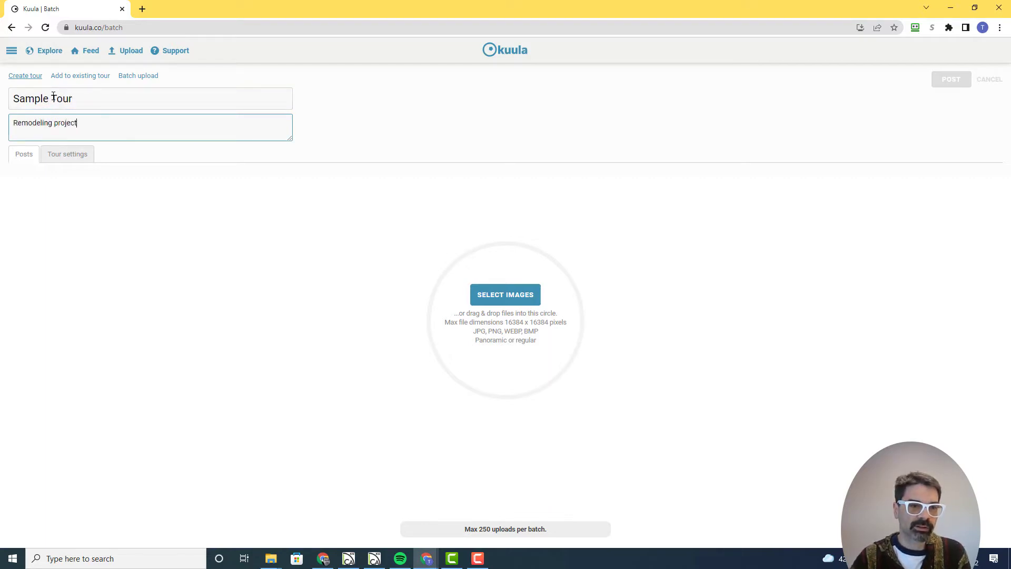
{"action": "left_click", "coordinate": [271, 558]}
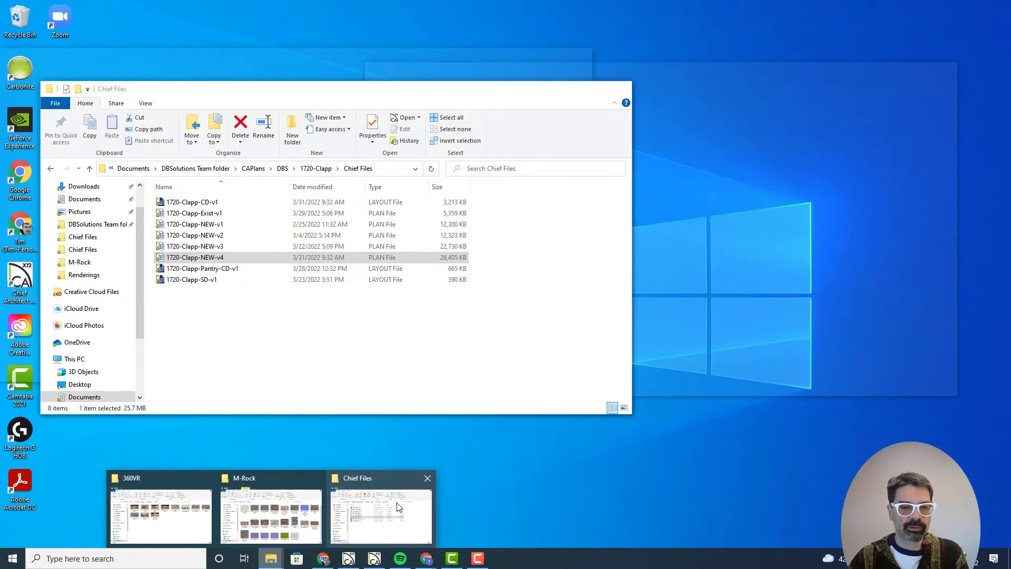
- Open the 1720-Clapp Pictures\Renderings\360VR folder and select its eleven panorama images
{"action": "left_click", "coordinate": [399, 502]}
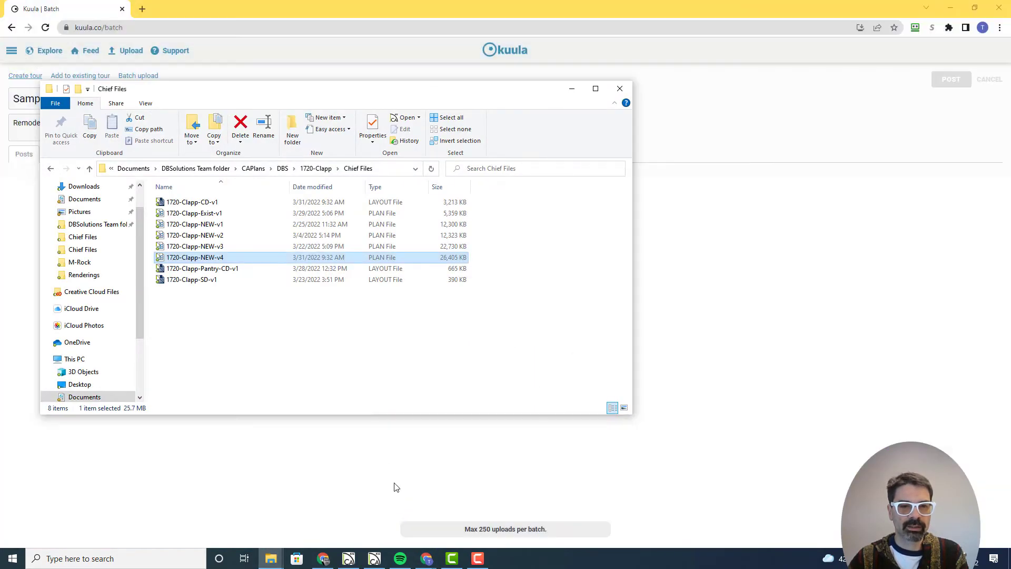
{"action": "left_click", "coordinate": [315, 168]}
{"action": "double_click", "coordinate": [205, 224]}
{"action": "double_click", "coordinate": [209, 246]}
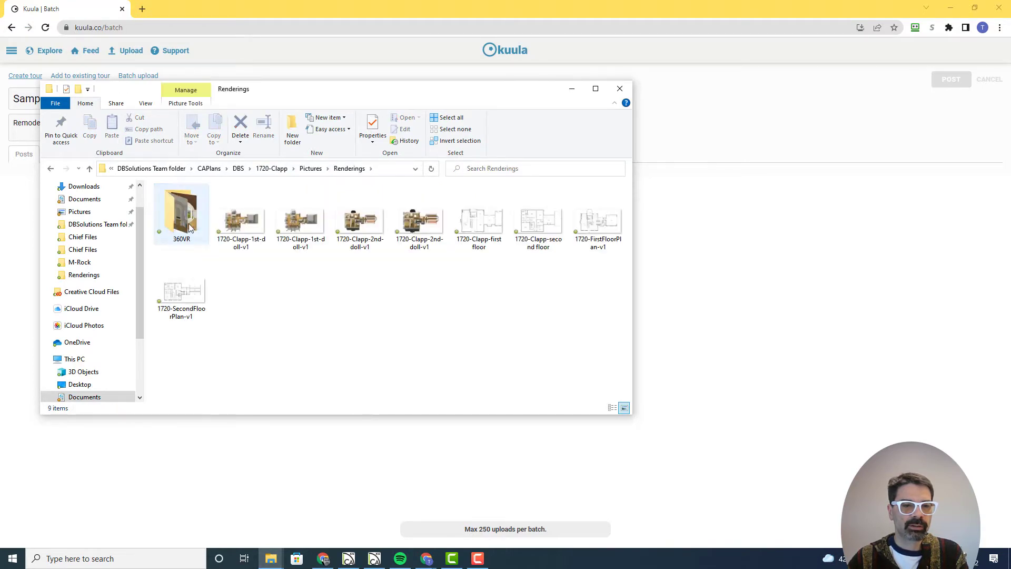
{"action": "double_click", "coordinate": [183, 218]}
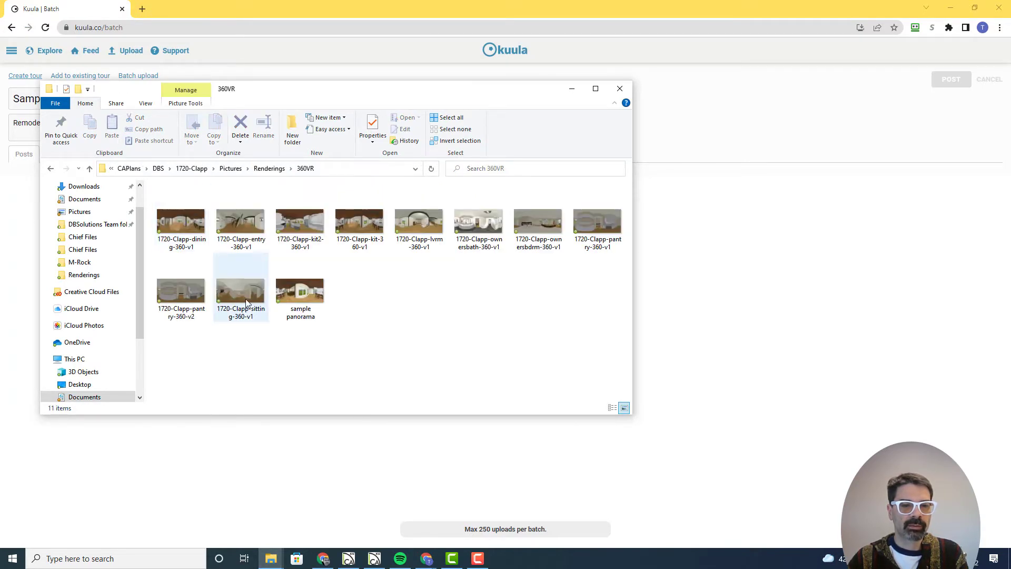
{"action": "left_click", "coordinate": [300, 292]}
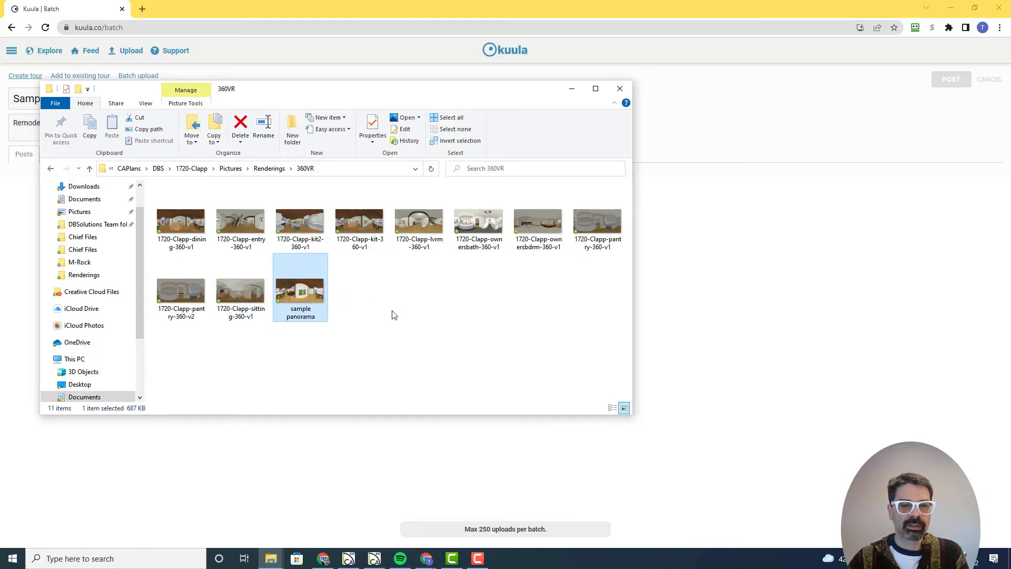
{"action": "left_click_drag", "start_coordinate": [413, 320], "coordinate": [179, 213]}
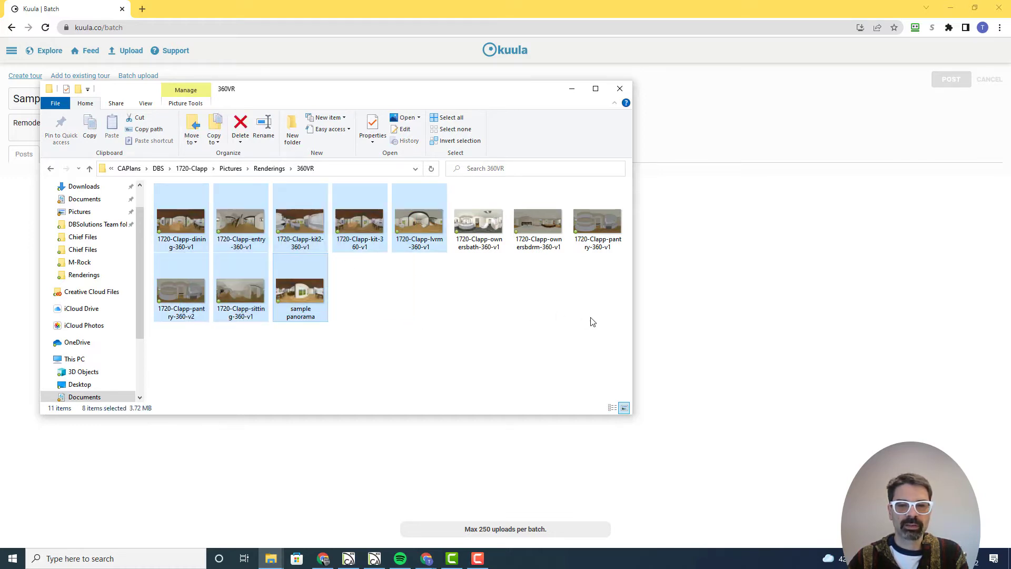
{"action": "left_click_drag", "start_coordinate": [613, 323], "coordinate": [166, 218]}
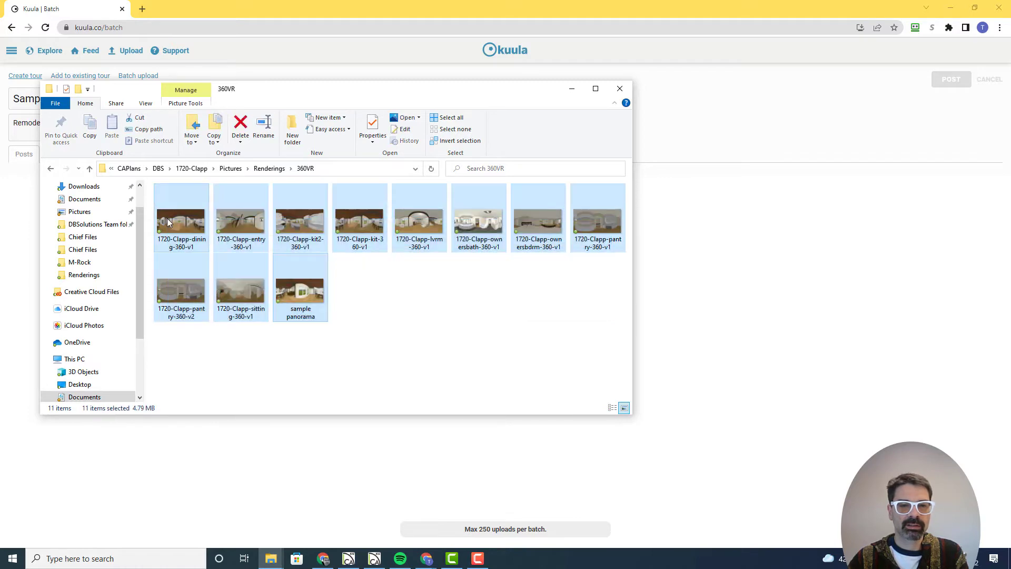
- Move both FloorPlan-v1 JPGs into 360VR, then drop all 13 images onto Kuula's upload page
{"action": "left_click", "coordinate": [254, 169]}
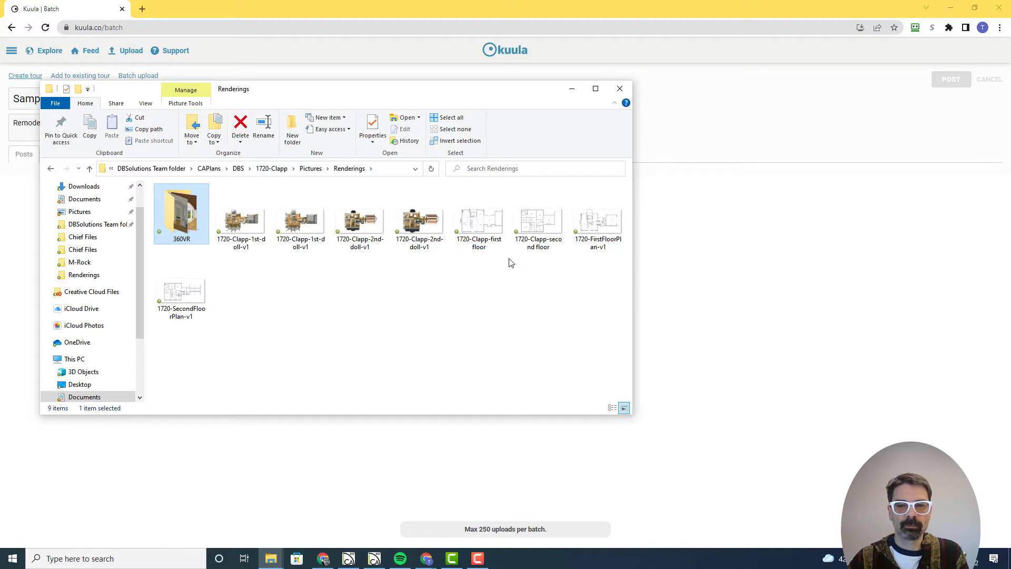
{"action": "left_click", "coordinate": [596, 224]}
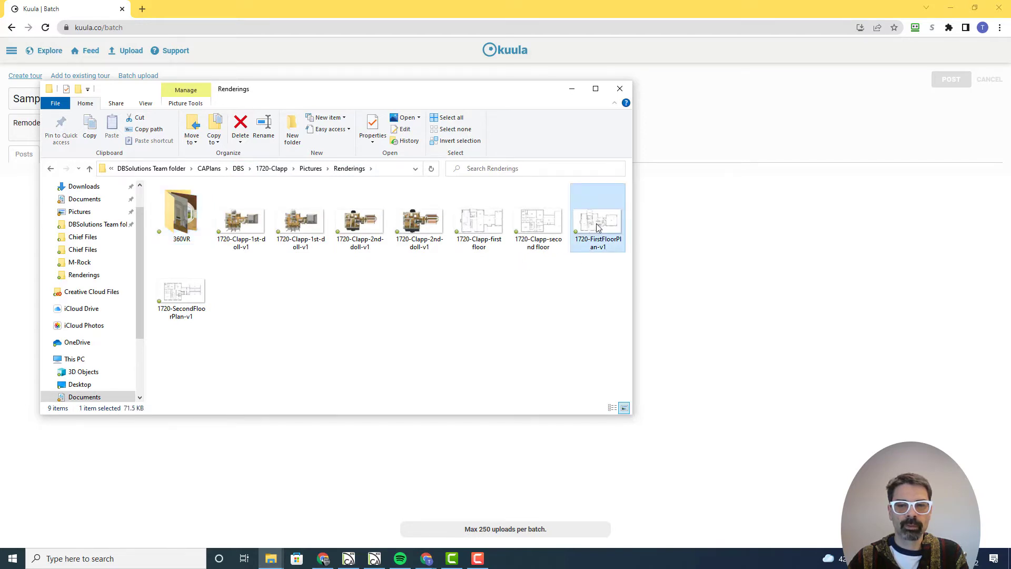
{"action": "left_click", "coordinate": [197, 289], "text": "ctrl"}
{"action": "left_click_drag", "start_coordinate": [196, 290], "coordinate": [176, 219]}
{"action": "double_click", "coordinate": [175, 214]}
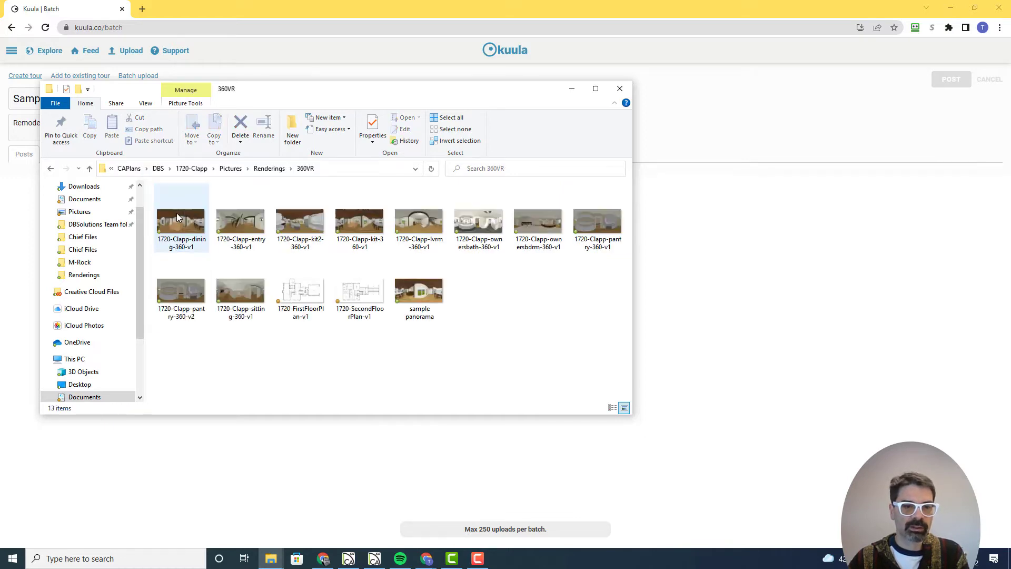
{"action": "left_click_drag", "start_coordinate": [604, 337], "coordinate": [173, 210]}
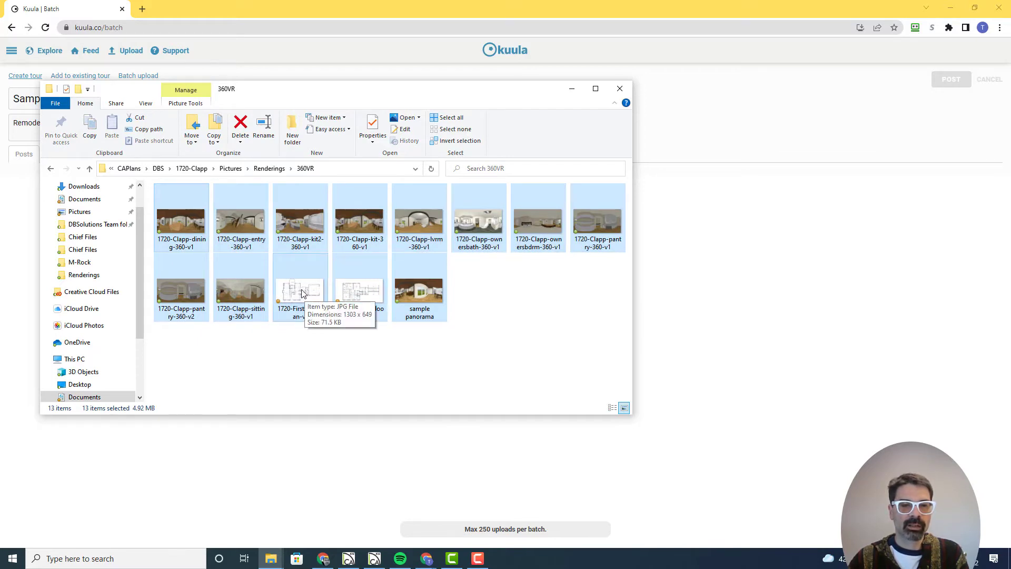
{"action": "left_click_drag", "start_coordinate": [301, 291], "coordinate": [725, 296]}
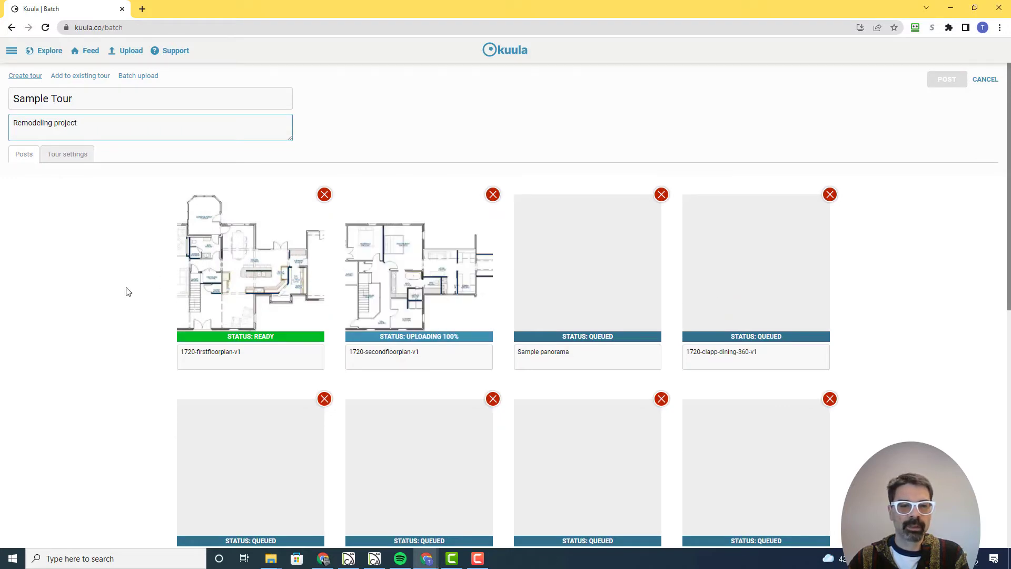
- Rename the first cards 'First Floor Plan', 'Second Floor plan' and 'Dining Room'
{"action": "triple_click", "coordinate": [245, 355]}
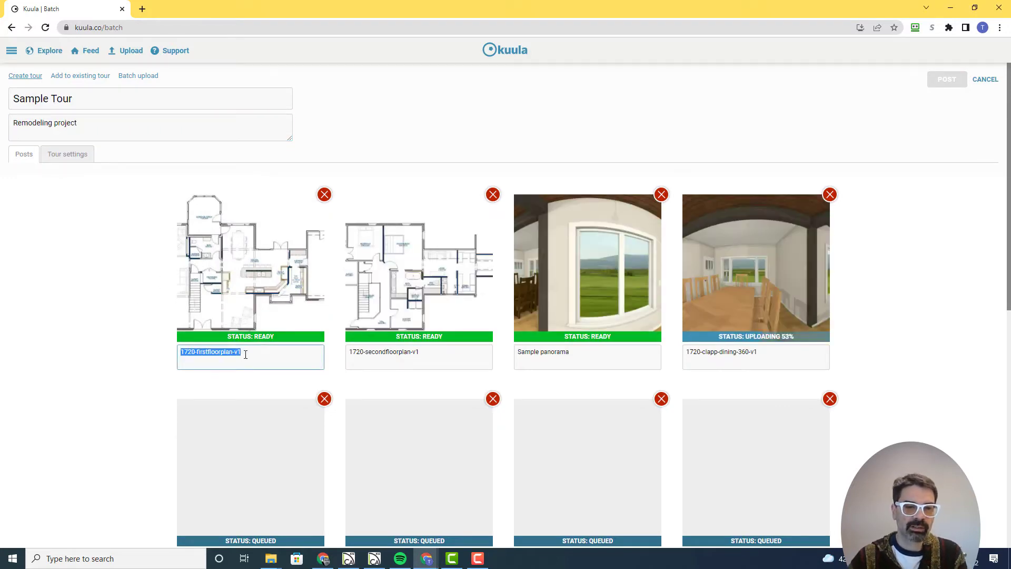
{"action": "type", "text": "First"}
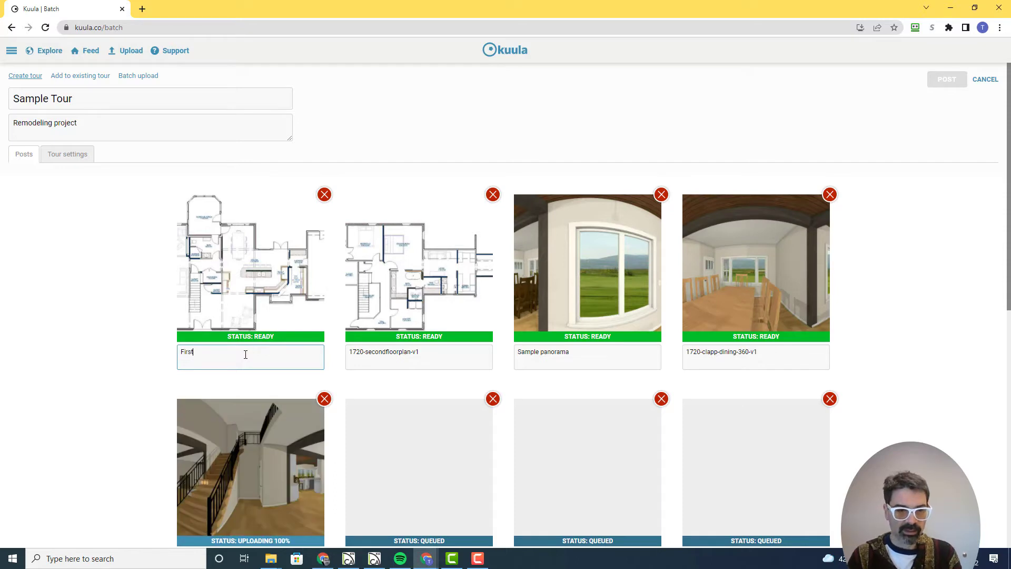
{"action": "type", "text": " Floor Plan"}
{"action": "triple_click", "coordinate": [443, 358]}
{"action": "type", "text": "Second Floor plan"}
{"action": "triple_click", "coordinate": [593, 354]}
{"action": "triple_click", "coordinate": [778, 354]}
{"action": "type", "text": "Dining Room"}
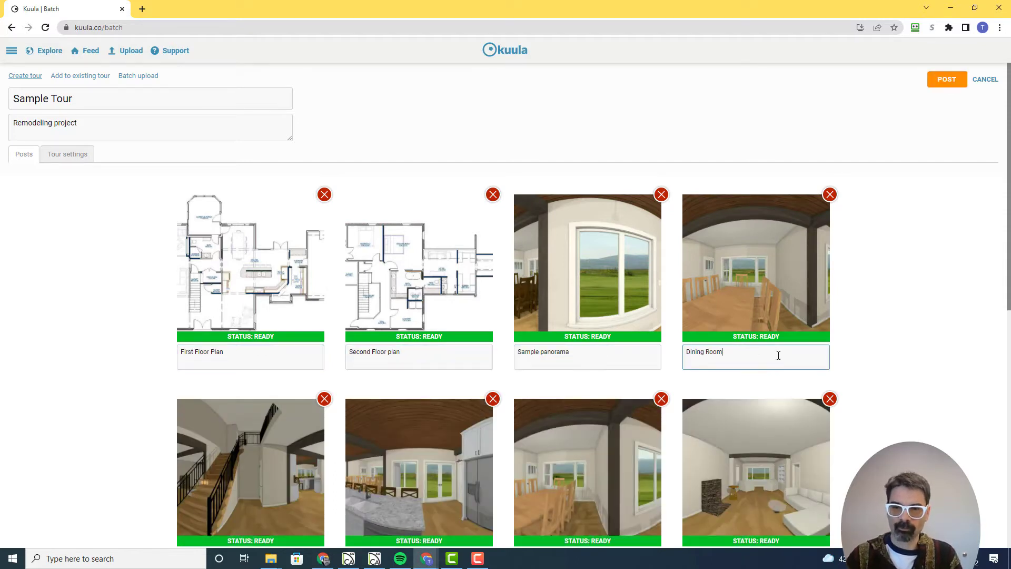
{"action": "scroll", "coordinate": [778, 356], "scroll_direction": "down", "scroll_amount": 3}
- Name the entry card, then 'Kitchen view 2', 'Kitchen view 1' and 'Living Room'
{"action": "triple_click", "coordinate": [266, 404]}
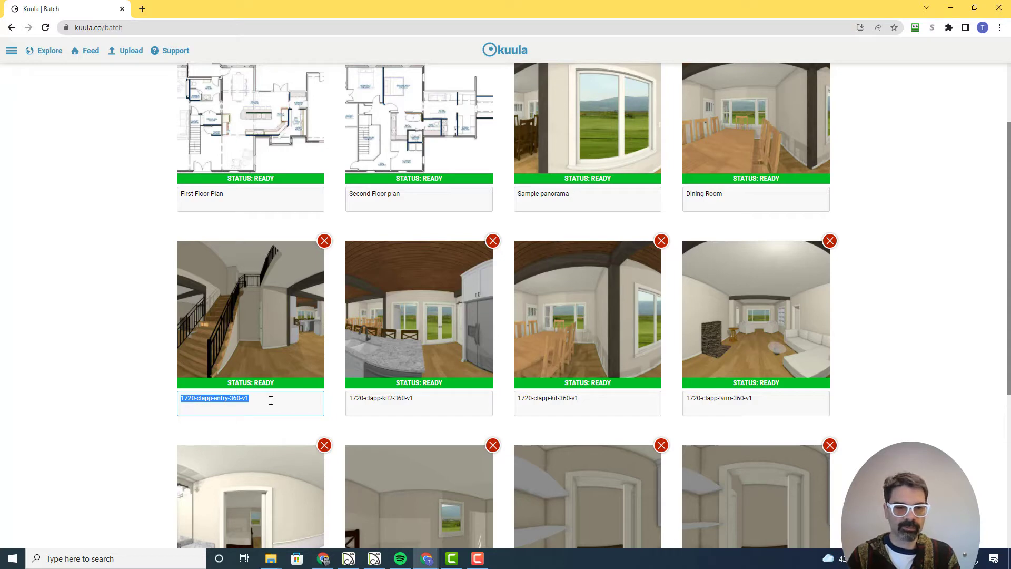
{"action": "type", "text": "Ent"}
{"action": "key", "text": "Tab"}
{"action": "type", "text": "Kitchen view 2"}
{"action": "key", "text": "Tab"}
{"action": "type", "text": "Kitchen view 1"}
{"action": "key", "text": "Tab"}
{"action": "type", "text": "Living Room"}
- Name the next cards 'Owner's Bath', 'Owner's Bedroom' and 'Pantry'
{"action": "key", "text": "Tab"}
{"action": "type", "text": "Owner's Bath"}
{"action": "key", "text": "Tab"}
{"action": "type", "text": "Owner's Bedroom"}
{"action": "key", "text": "Tab"}
{"action": "type", "text": "Pantry"}
{"action": "key", "text": "Tab"}
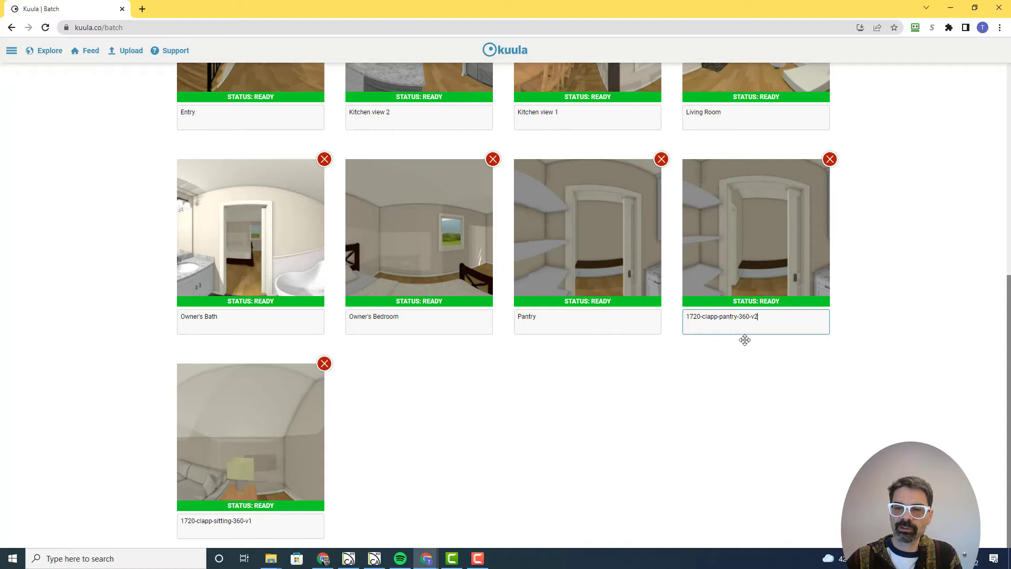
- Remove the duplicate Pantry card, name the rest 'Pantry' and 'Sitting Room', and post
{"action": "left_click", "coordinate": [661, 159]}
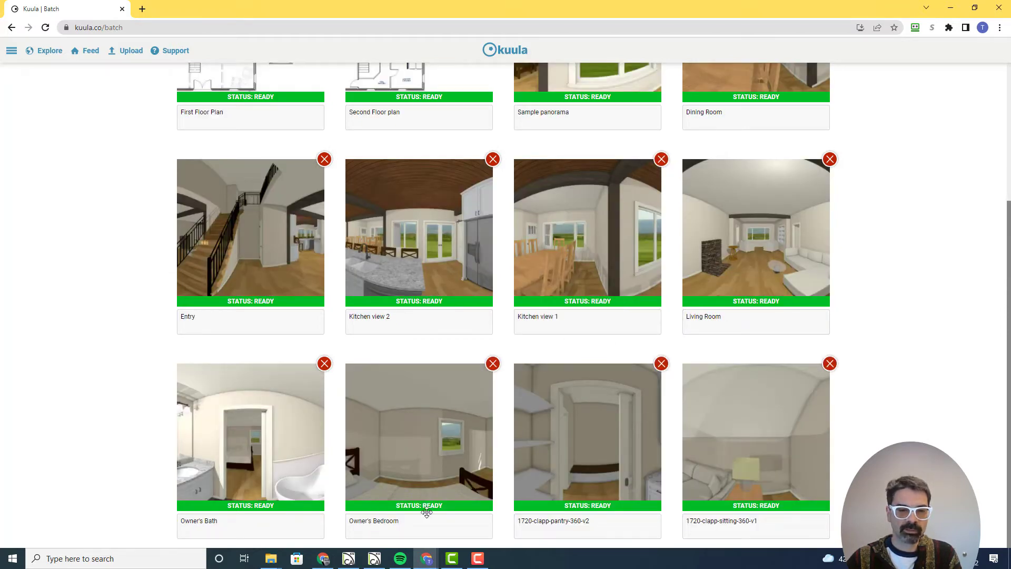
{"action": "triple_click", "coordinate": [584, 520]}
{"action": "type", "text": "Pantry"}
{"action": "triple_click", "coordinate": [773, 520]}
{"action": "type", "text": "Sitting Room"}
{"action": "scroll", "coordinate": [866, 444], "scroll_direction": "up", "scroll_amount": 5}
{"action": "scroll", "coordinate": [607, 477], "scroll_direction": "down", "scroll_amount": 5}
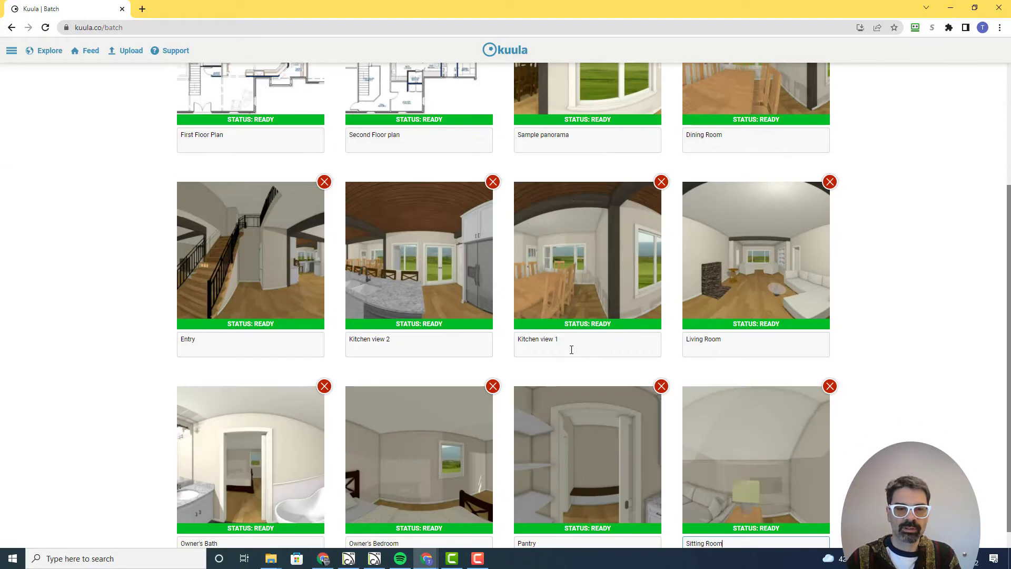
{"action": "scroll", "coordinate": [740, 230], "scroll_direction": "up", "scroll_amount": 5}
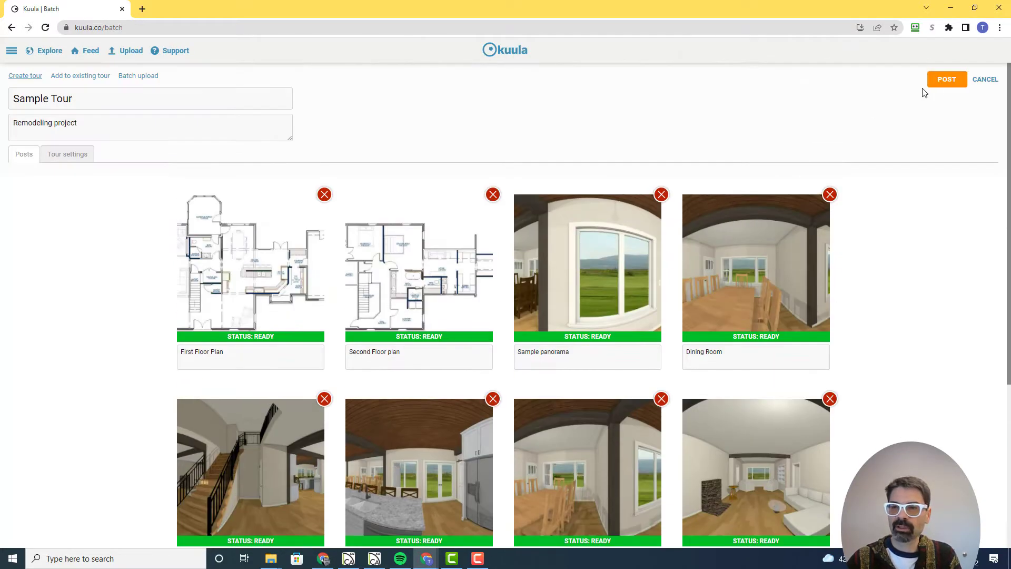
{"action": "left_click", "coordinate": [946, 82]}
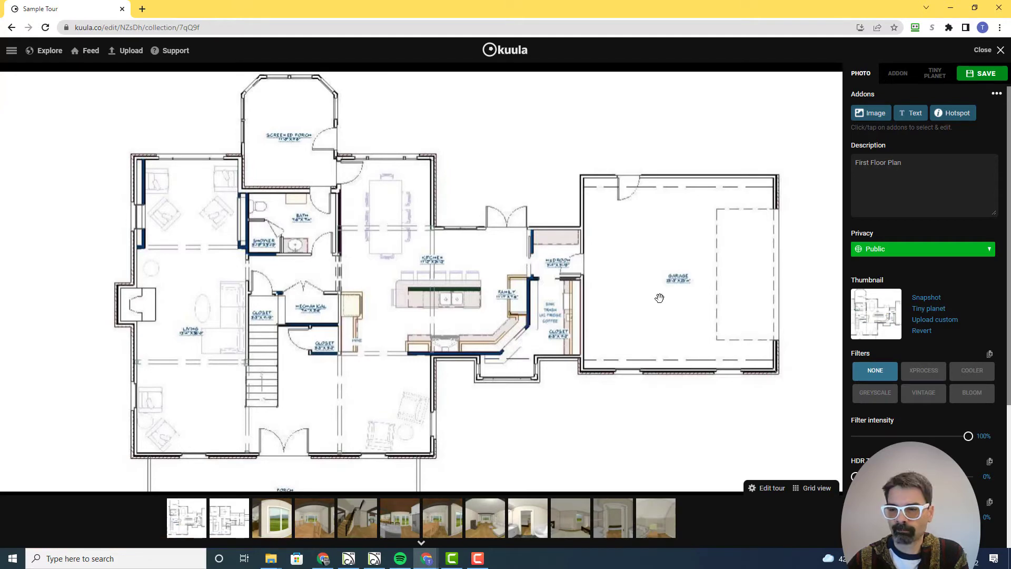
- Preview the XPROCESS, COOLER, BLOOM, VINTAGE and GREYSCALE filters, then revert to NONE
{"action": "left_click", "coordinate": [916, 374]}
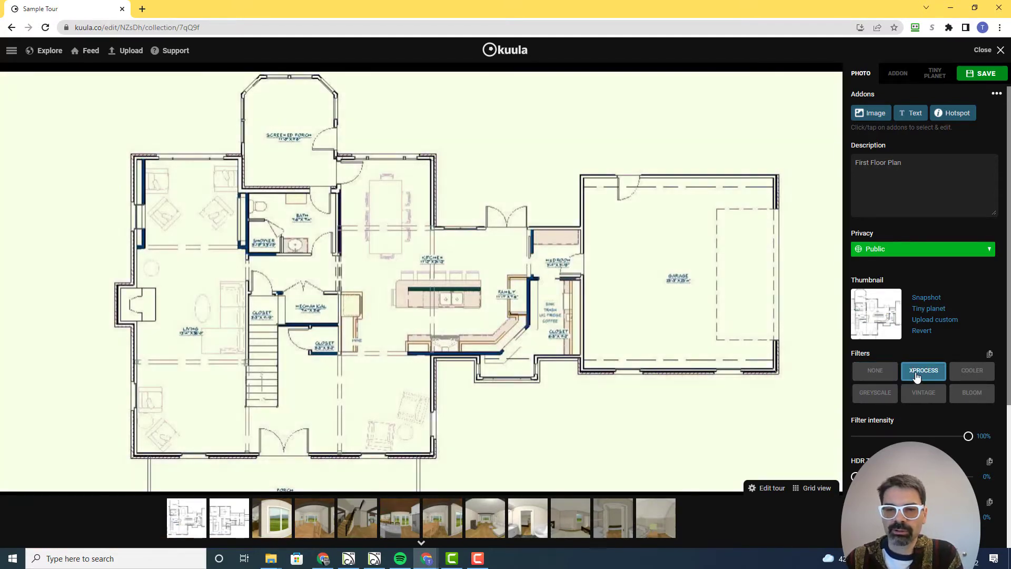
{"action": "left_click", "coordinate": [971, 372]}
{"action": "left_click", "coordinate": [971, 393]}
{"action": "left_click", "coordinate": [932, 392]}
{"action": "left_click", "coordinate": [875, 392]}
{"action": "left_click", "coordinate": [874, 370]}
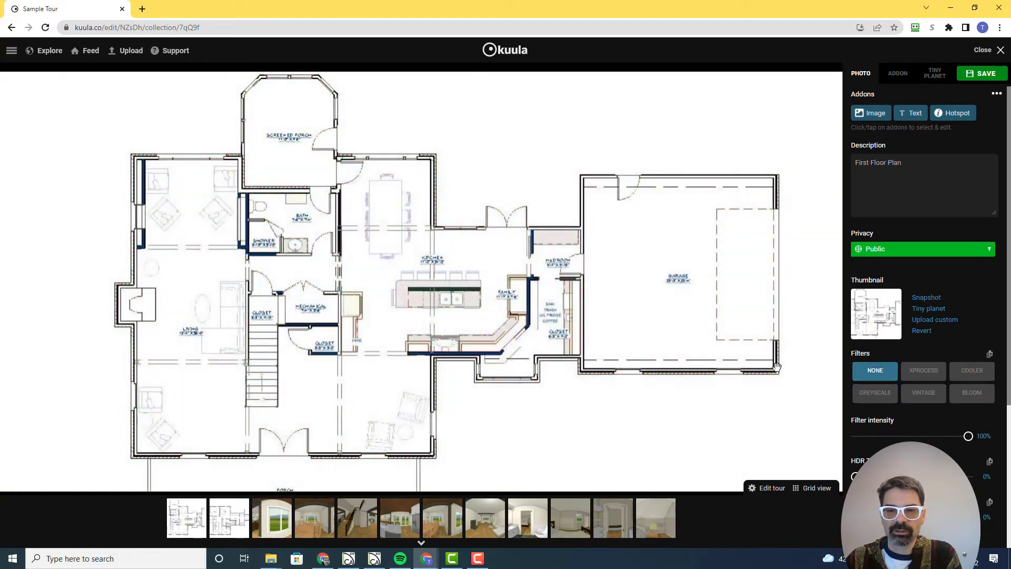
- Open the Image addon picker and cancel without adding an overlay
{"action": "mouse_move", "coordinate": [260, 515]}
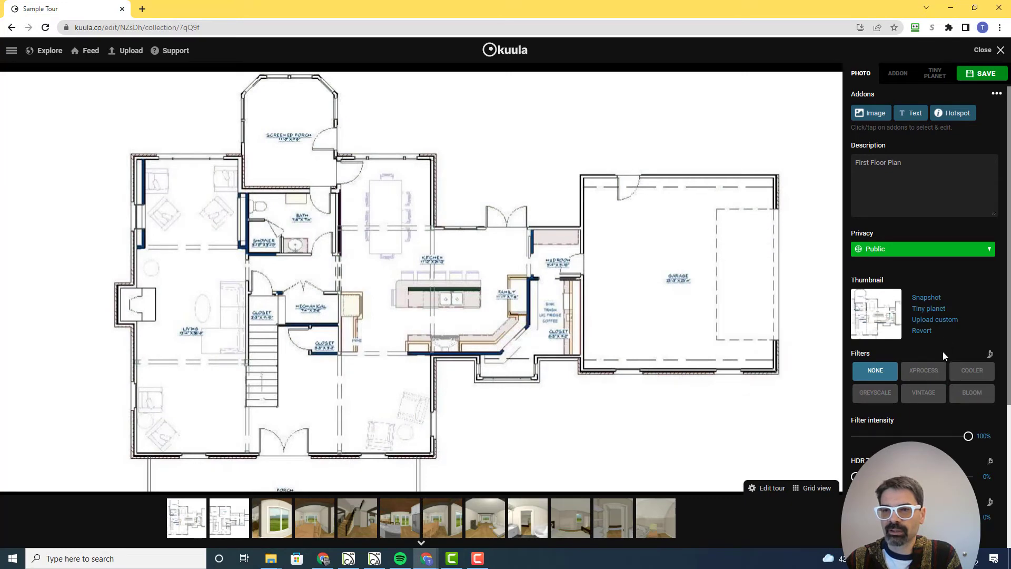
{"action": "left_click", "coordinate": [875, 114]}
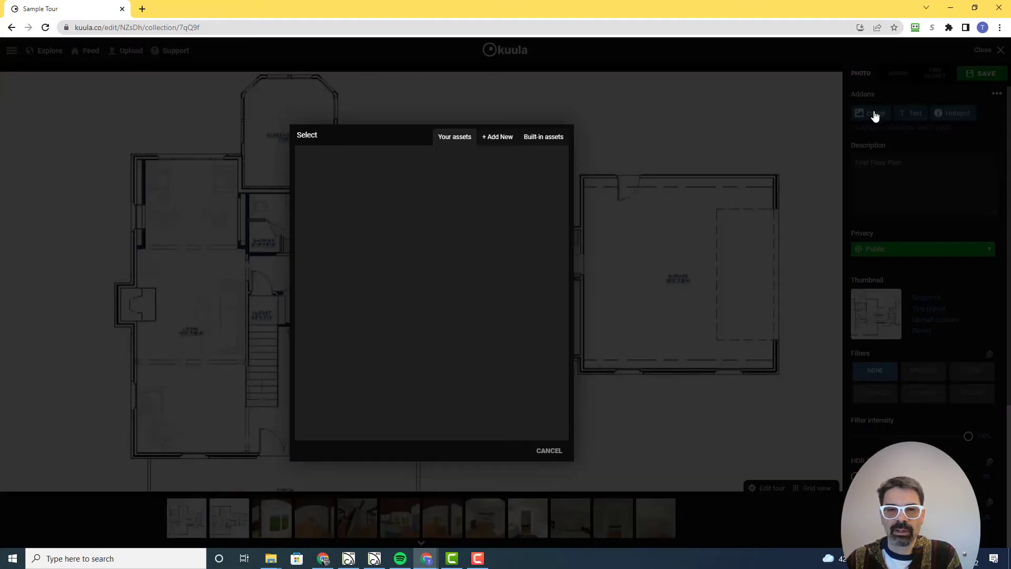
{"action": "left_click", "coordinate": [548, 451]}
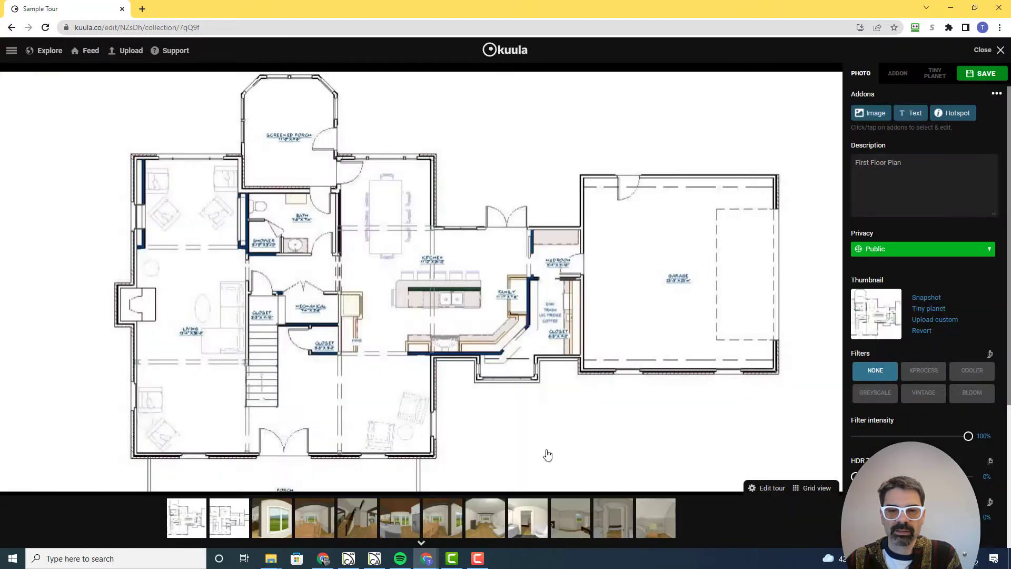
- Add a black, shadowed 'First Floor plan' text label positioned beneath the floor plan drawing
{"action": "left_click", "coordinate": [916, 114]}
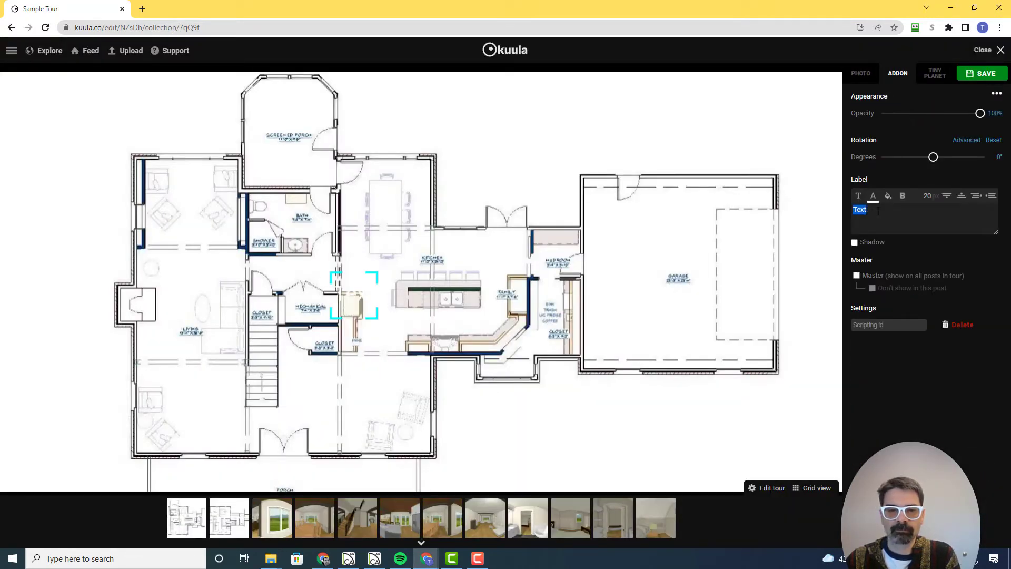
{"action": "type", "text": "First Floor plan"}
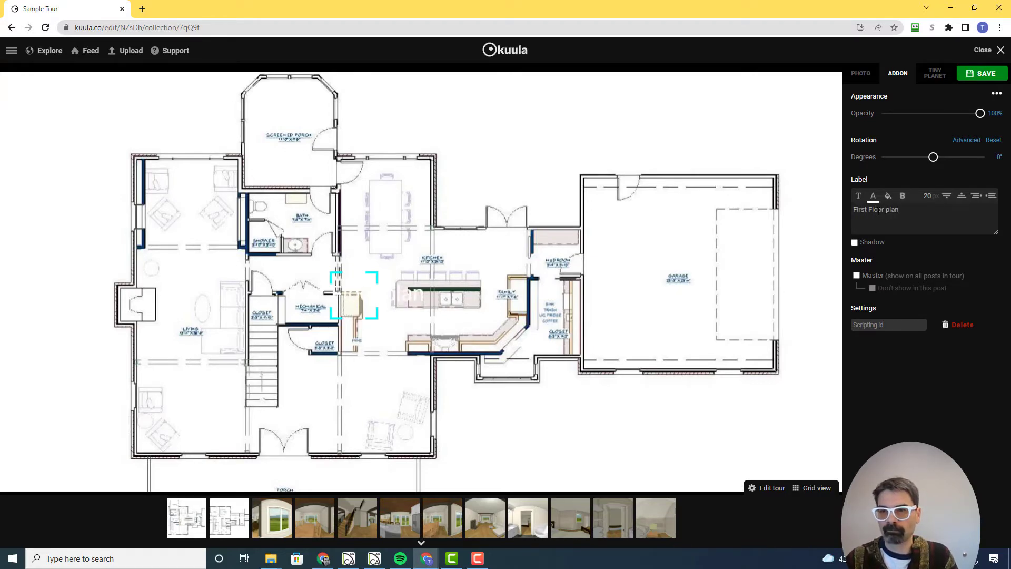
{"action": "left_click_drag", "start_coordinate": [933, 220], "coordinate": [852, 210]}
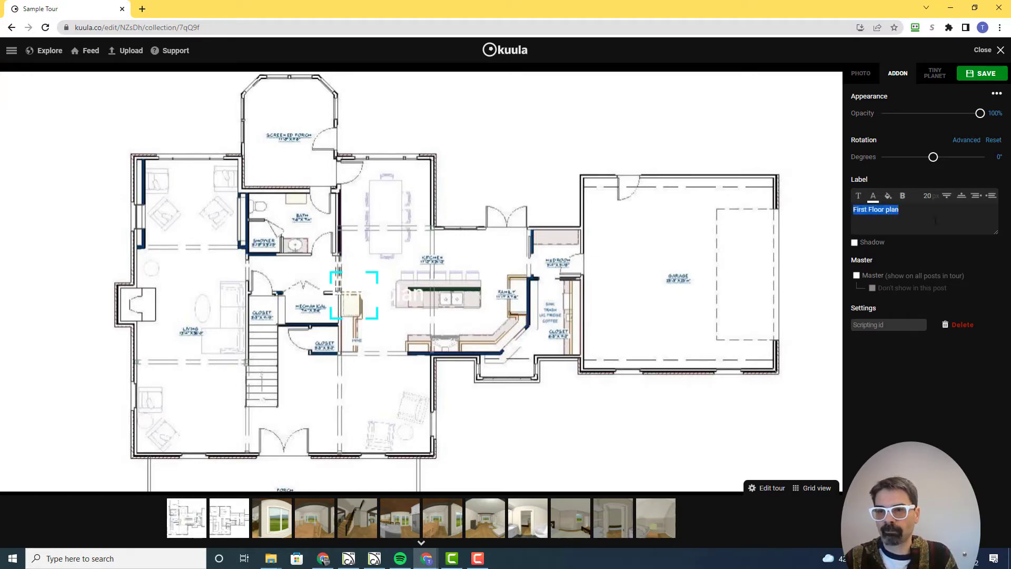
{"action": "left_click", "coordinate": [873, 198]}
{"action": "left_click", "coordinate": [351, 294]}
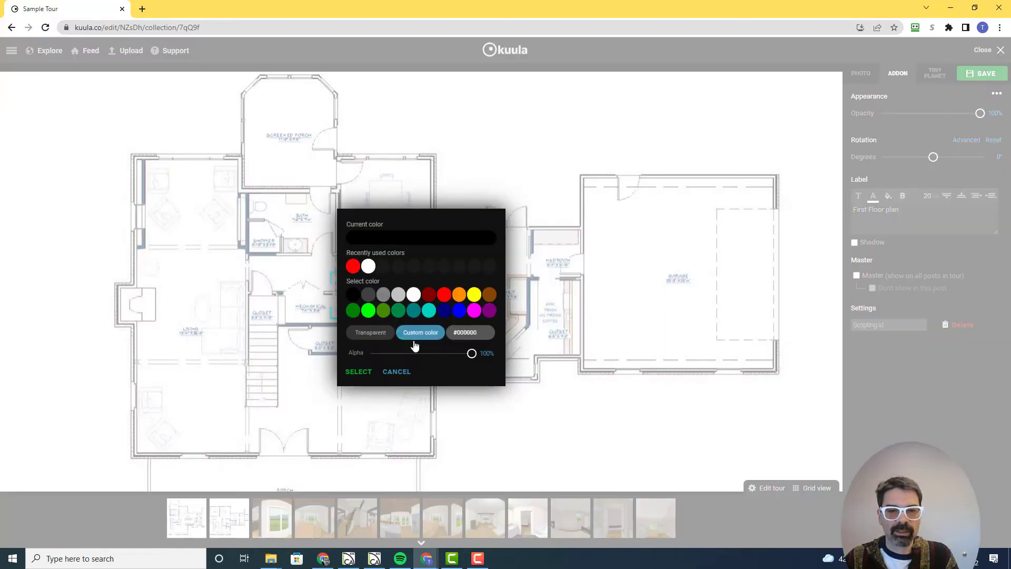
{"action": "left_click", "coordinate": [358, 371]}
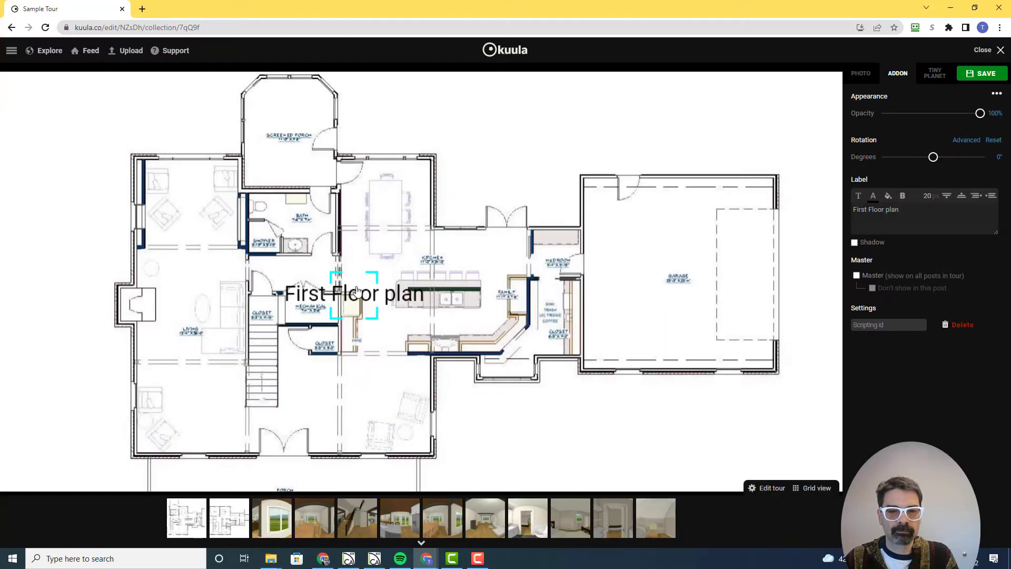
{"action": "left_click_drag", "start_coordinate": [407, 345], "coordinate": [572, 460]}
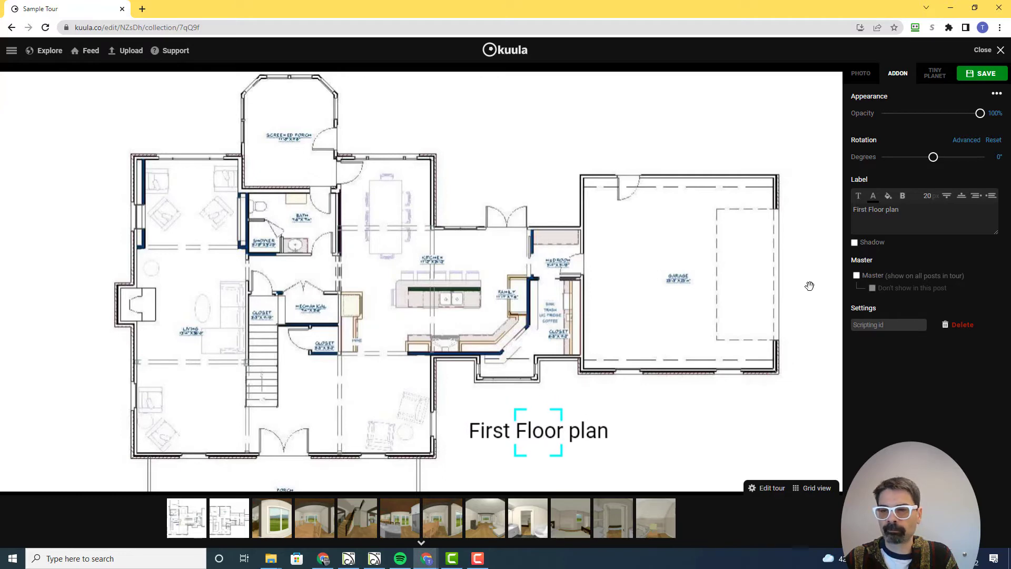
{"action": "left_click", "coordinate": [855, 243]}
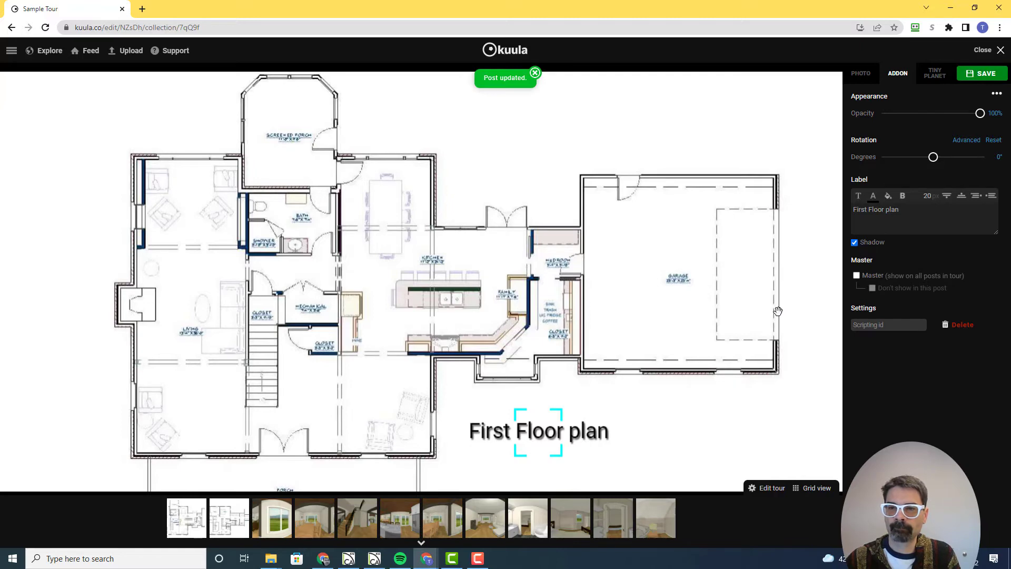
{"action": "left_click", "coordinate": [861, 74]}
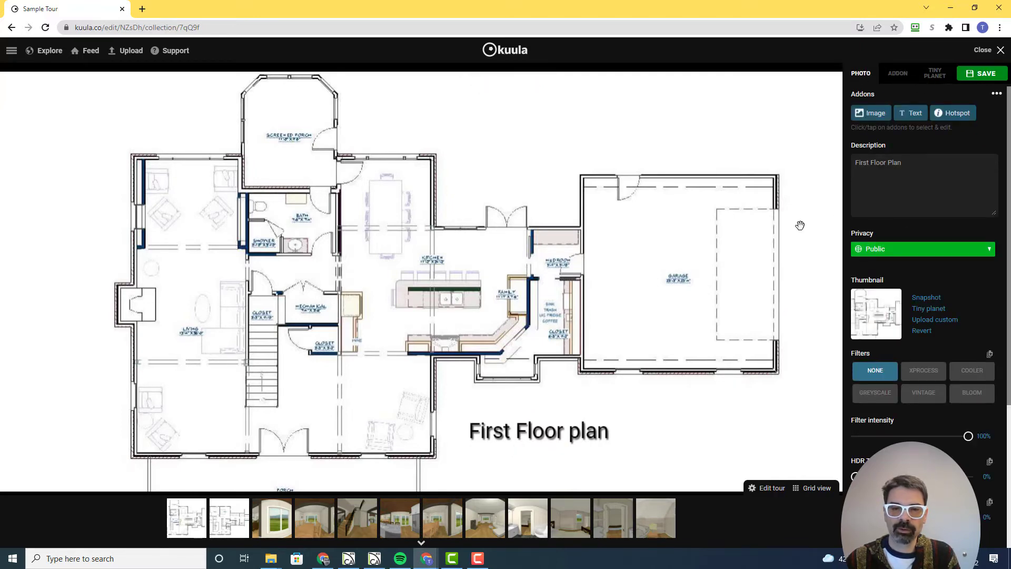
- Add a reduced-width red target hotspot from the built-in icons and place it on the kitchen
{"action": "left_click", "coordinate": [957, 113]}
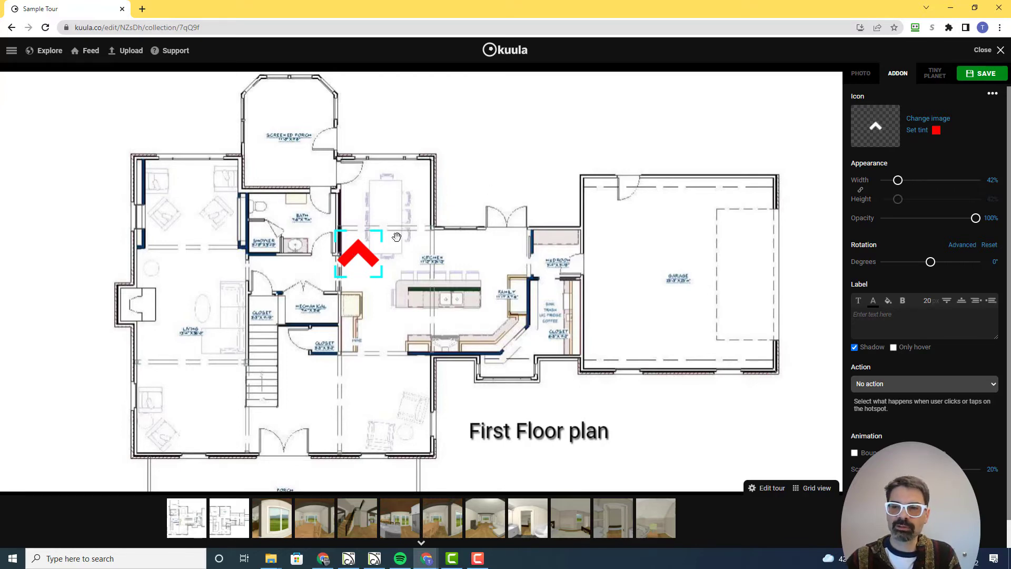
{"action": "left_click", "coordinate": [910, 119]}
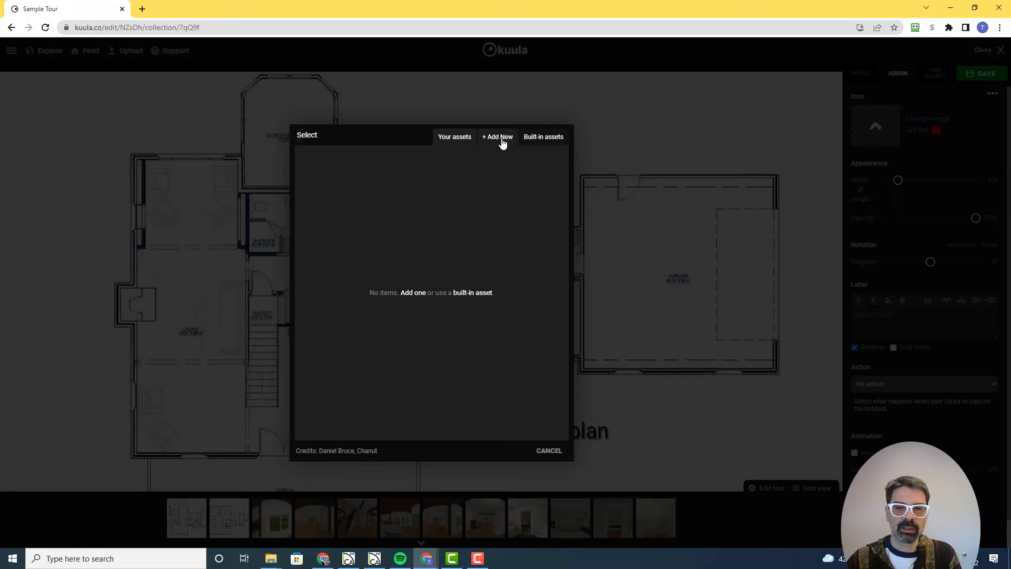
{"action": "left_click", "coordinate": [543, 139]}
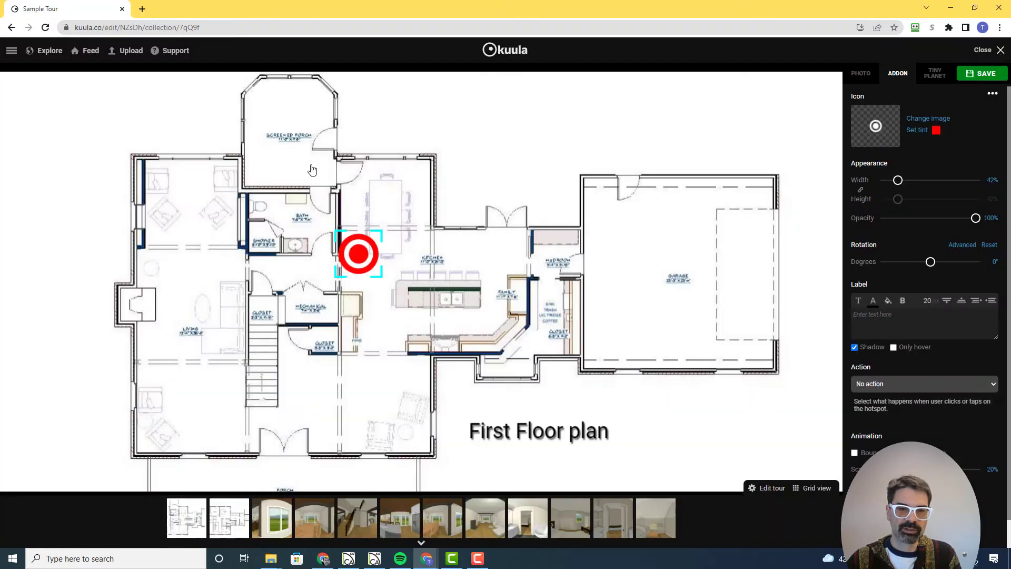
{"action": "left_click", "coordinate": [313, 165]}
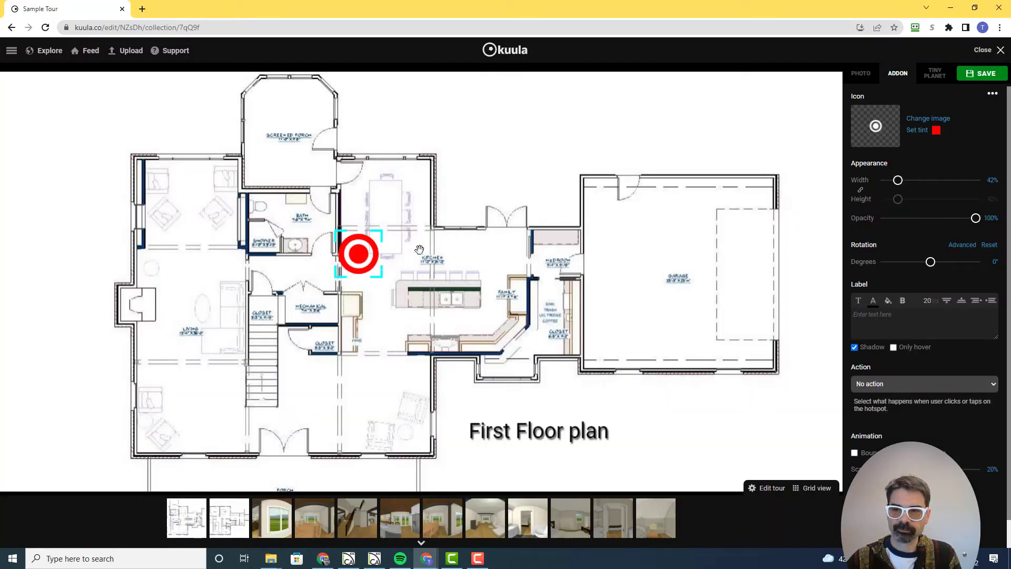
{"action": "left_click_drag", "start_coordinate": [898, 181], "coordinate": [891, 182]}
{"action": "left_click_drag", "start_coordinate": [360, 258], "coordinate": [448, 250]}
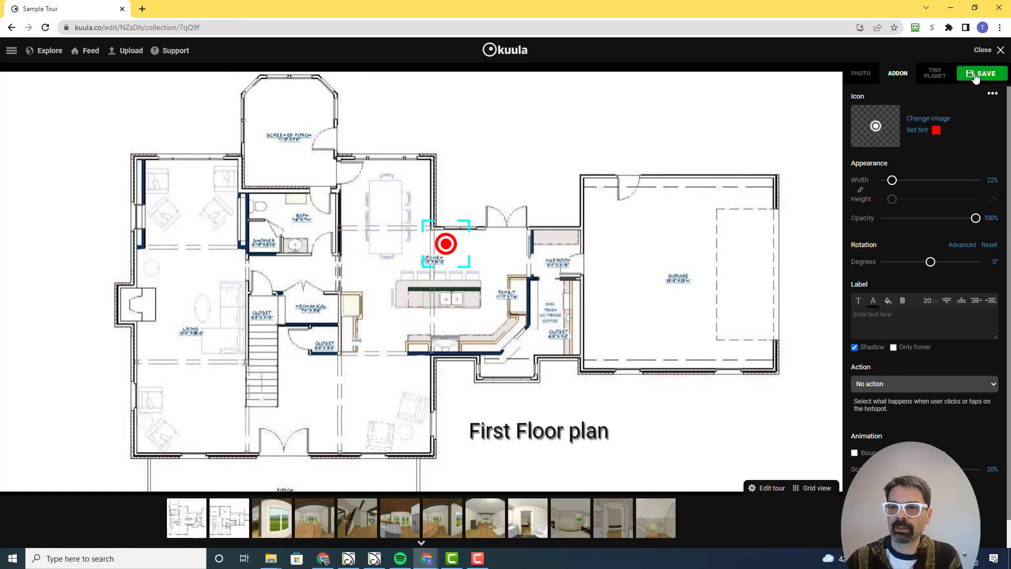
{"action": "left_click", "coordinate": [861, 74]}
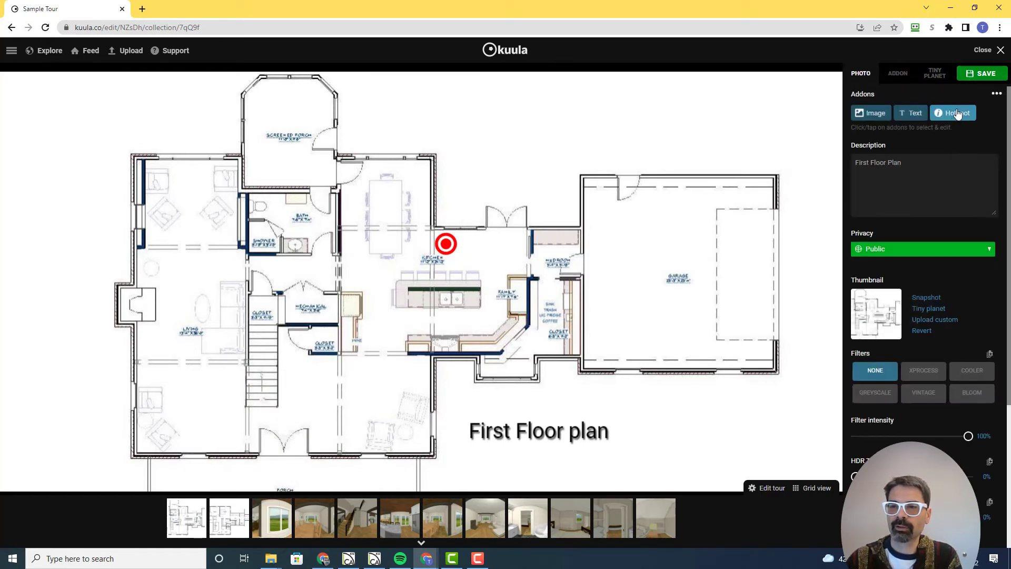
- Add four more hotspots over the kitchen island, family area, front hall and living room
{"action": "left_click", "coordinate": [959, 109]}
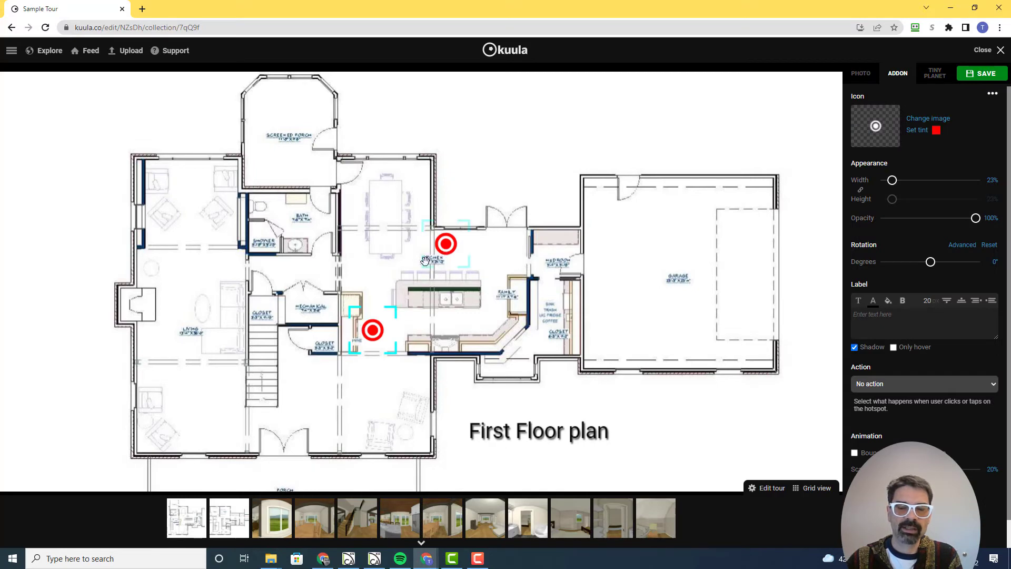
{"action": "left_click_drag", "start_coordinate": [370, 332], "coordinate": [468, 326]}
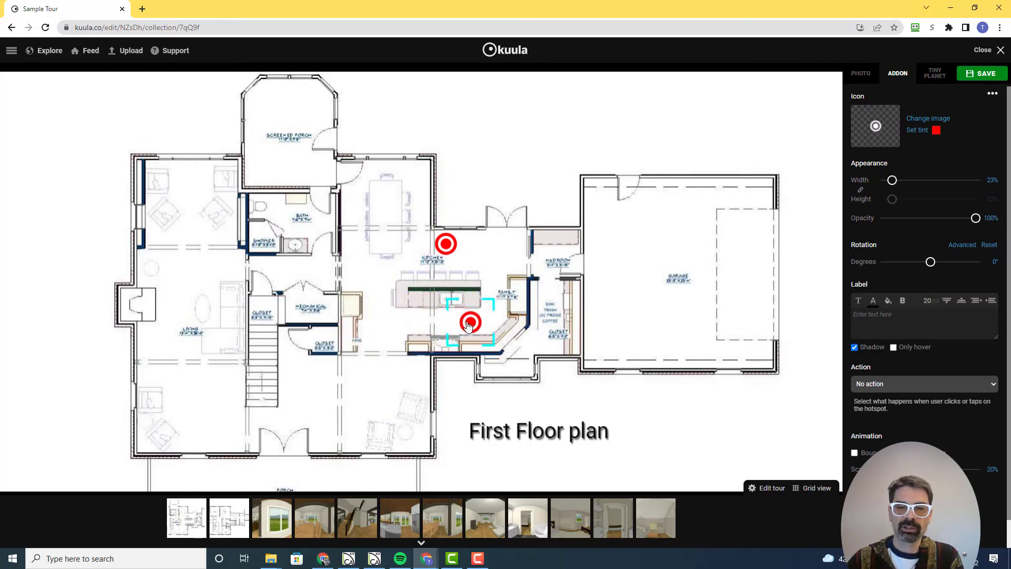
{"action": "left_click", "coordinate": [861, 75]}
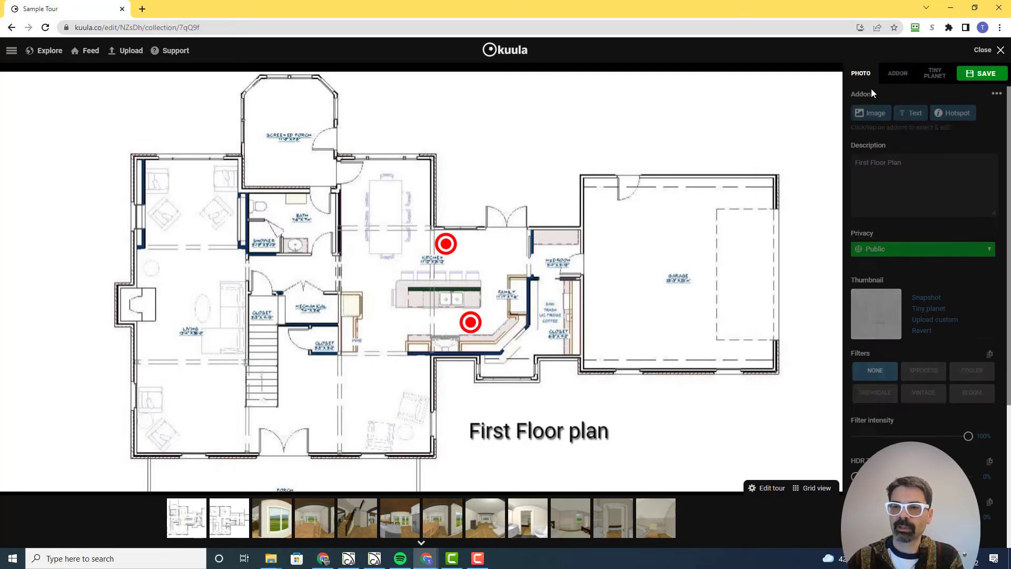
{"action": "left_click", "coordinate": [465, 228]}
{"action": "left_click_drag", "start_coordinate": [465, 231], "coordinate": [550, 311]}
{"action": "left_click", "coordinate": [412, 345]}
{"action": "left_click_drag", "start_coordinate": [413, 346], "coordinate": [295, 405]}
{"action": "left_click", "coordinate": [357, 257]}
{"action": "left_click_drag", "start_coordinate": [384, 255], "coordinate": [190, 370]}
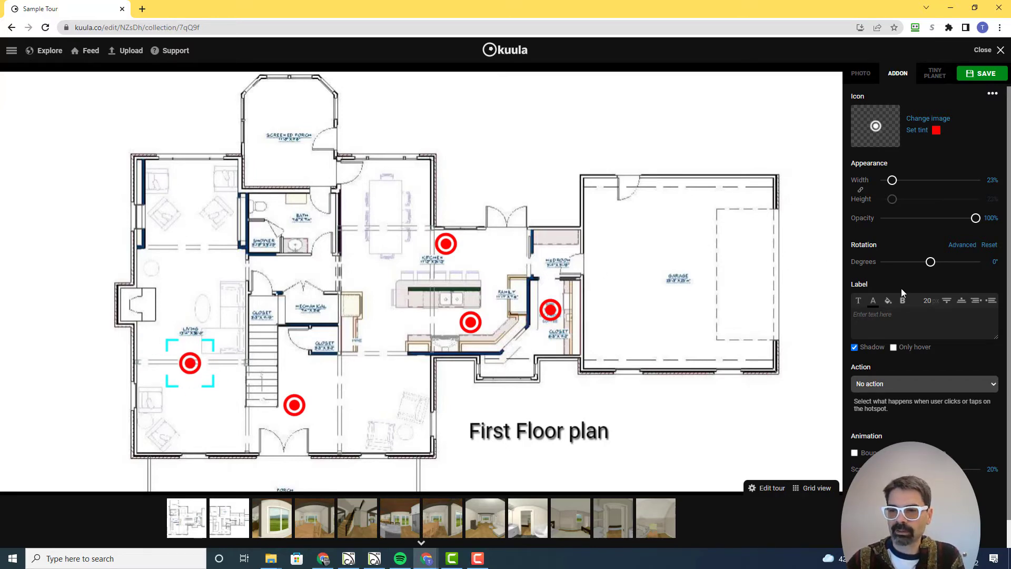
- Label the living room hotspot 'Livingroom' and link it to the Living Room panorama
{"action": "scroll", "coordinate": [902, 270], "scroll_direction": "down", "scroll_amount": 1}
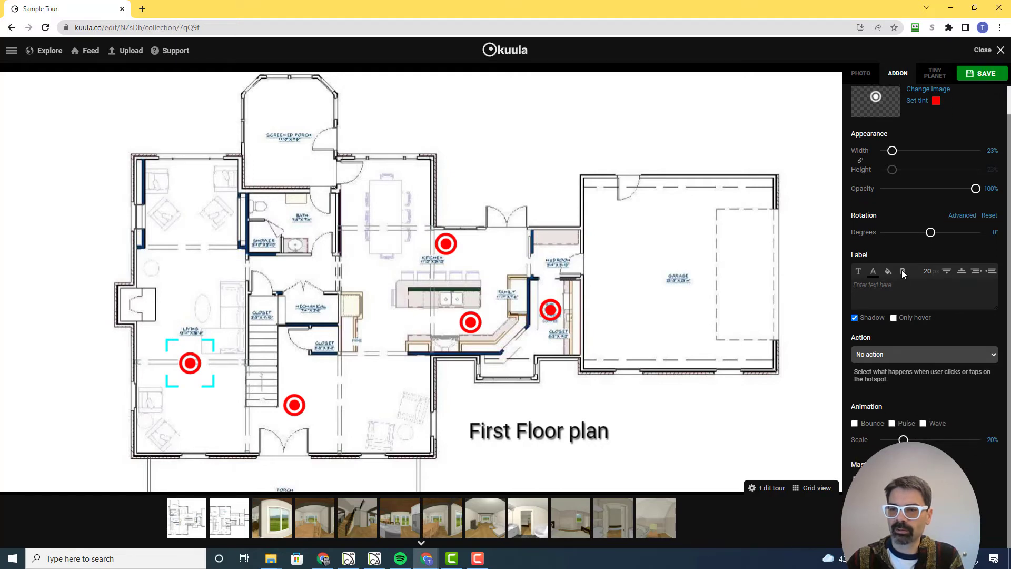
{"action": "left_click", "coordinate": [901, 288]}
{"action": "type", "text": "Li"}
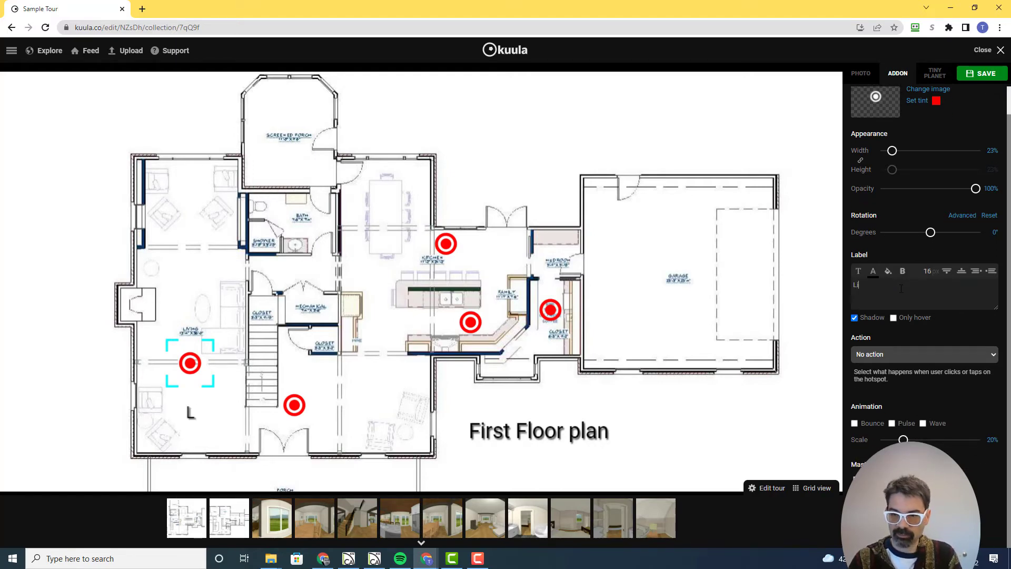
{"action": "type", "text": "vingroom"}
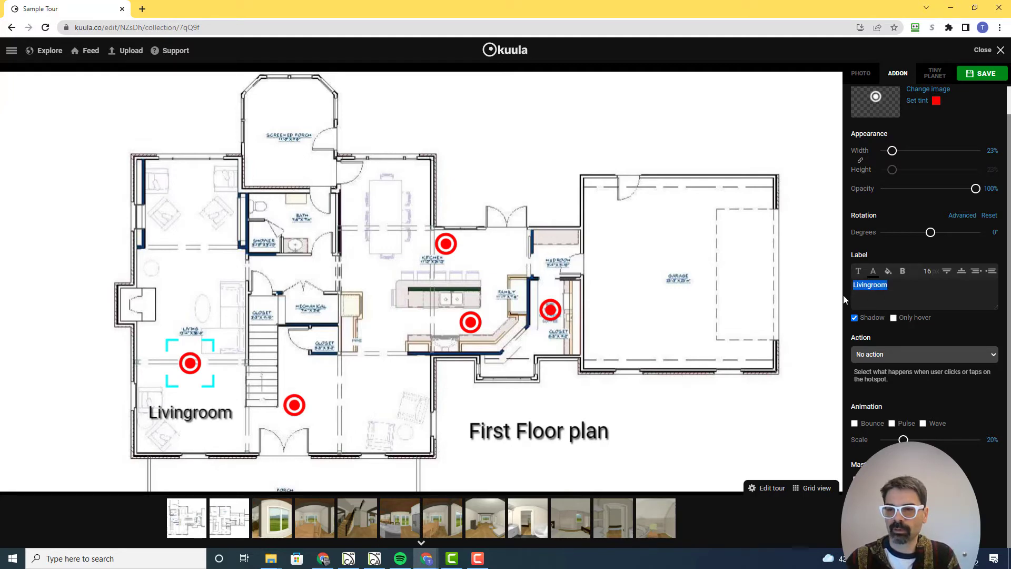
{"action": "left_click", "coordinate": [884, 355]}
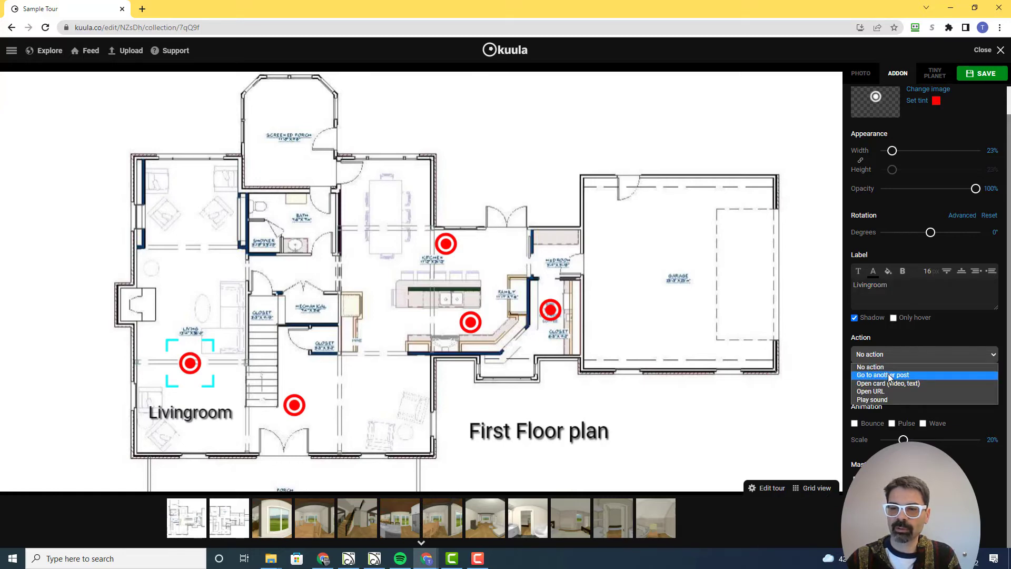
{"action": "left_click", "coordinate": [887, 373]}
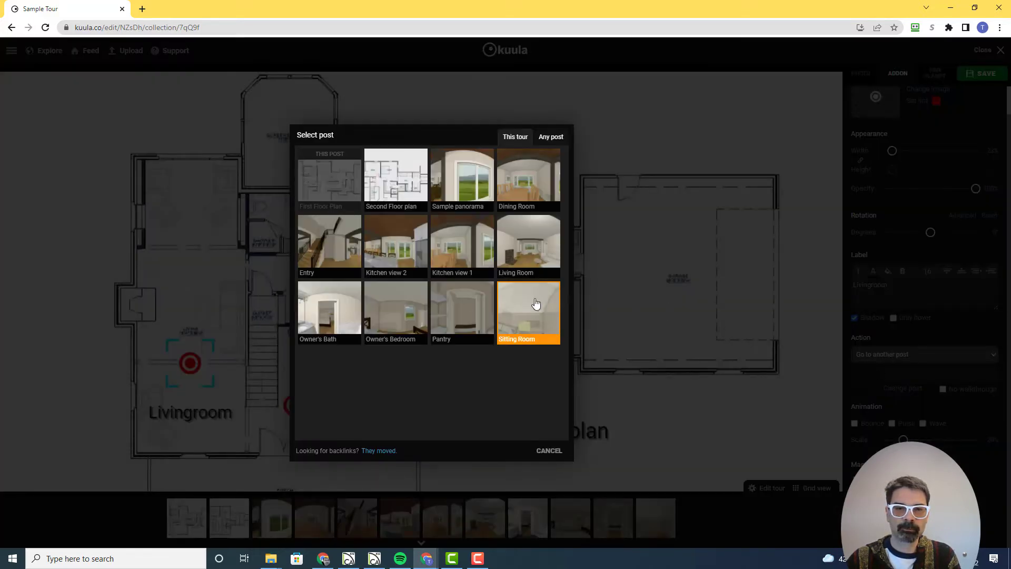
{"action": "left_click", "coordinate": [543, 245]}
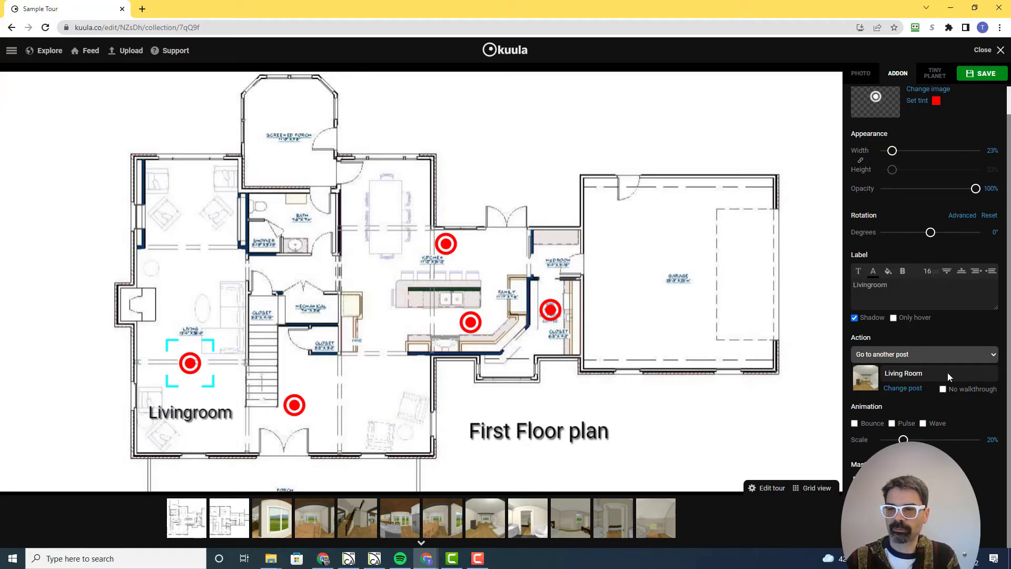
- Remove the 'Livingroom' label text from the living room hotspot
{"action": "scroll", "coordinate": [942, 379], "scroll_direction": "up", "scroll_amount": 1}
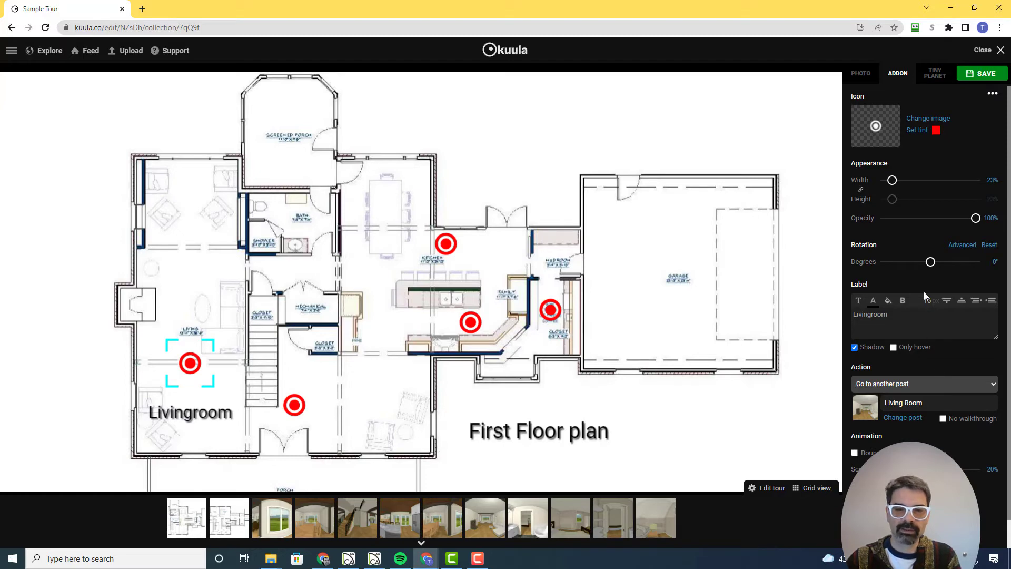
{"action": "double_click", "coordinate": [877, 315]}
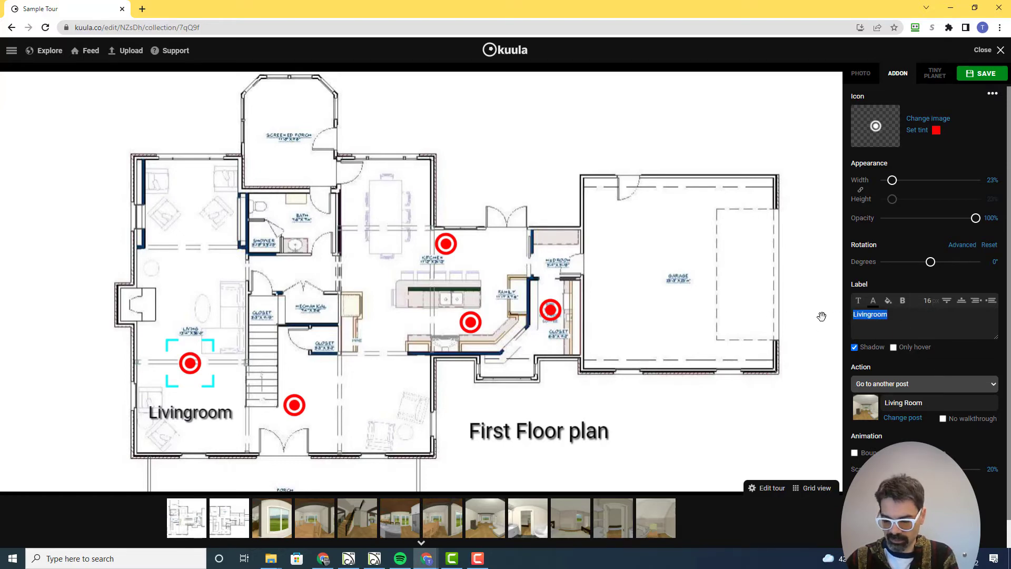
{"action": "key", "text": "BackSpace"}
- Link the front hall hotspot to its panorama and the dining area hotspot to Dining Room, then save
{"action": "left_click", "coordinate": [294, 410]}
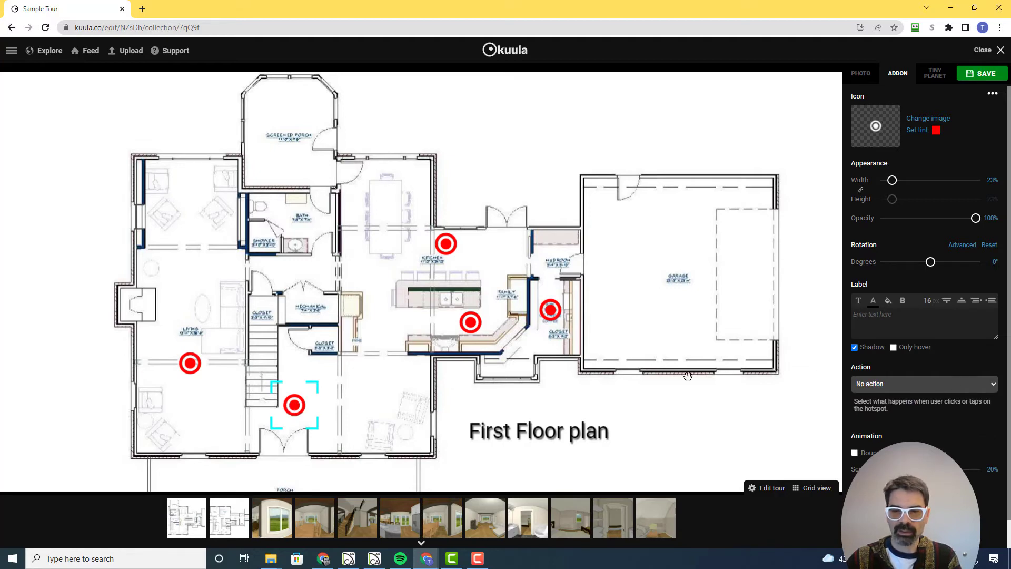
{"action": "left_click", "coordinate": [917, 383]}
{"action": "left_click", "coordinate": [916, 396]}
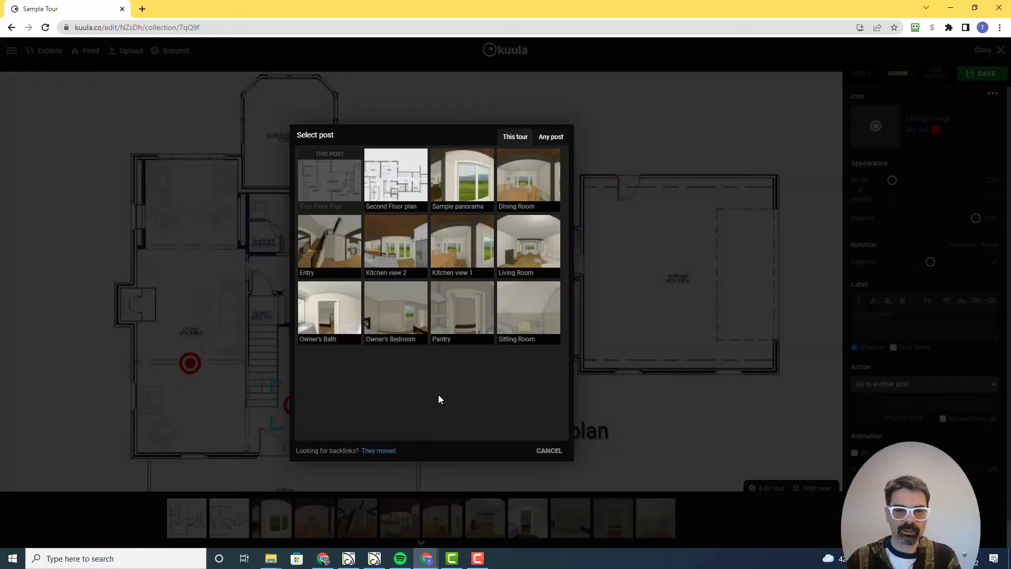
{"action": "left_click", "coordinate": [329, 241]}
{"action": "left_click", "coordinate": [445, 243]}
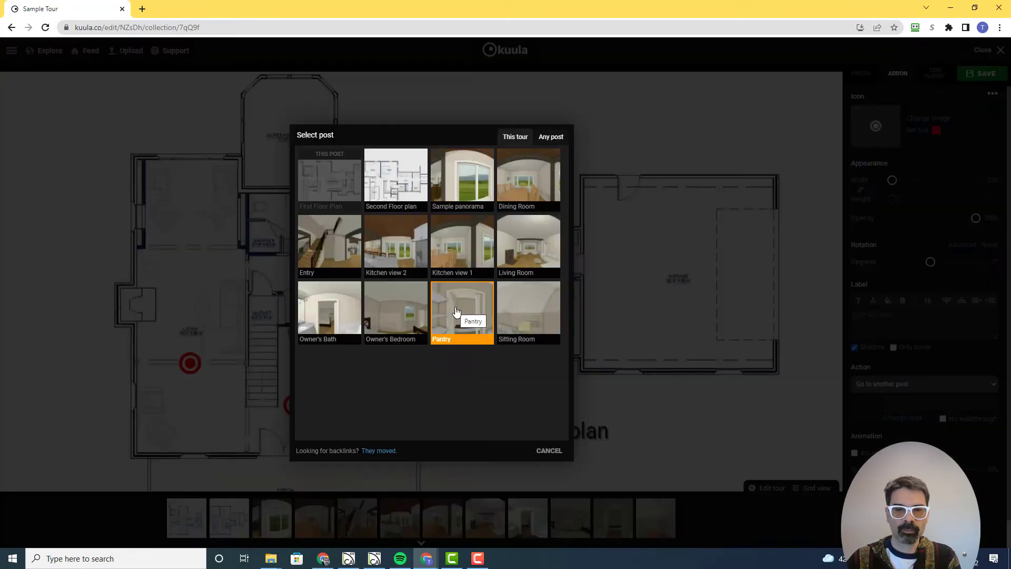
{"action": "left_click", "coordinate": [462, 327]}
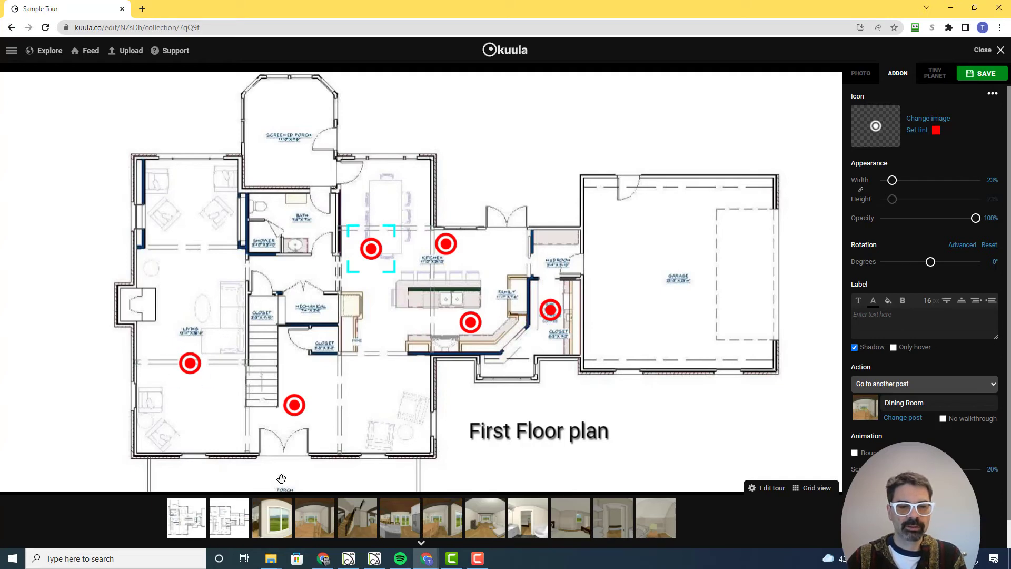
{"action": "left_click", "coordinate": [980, 76]}
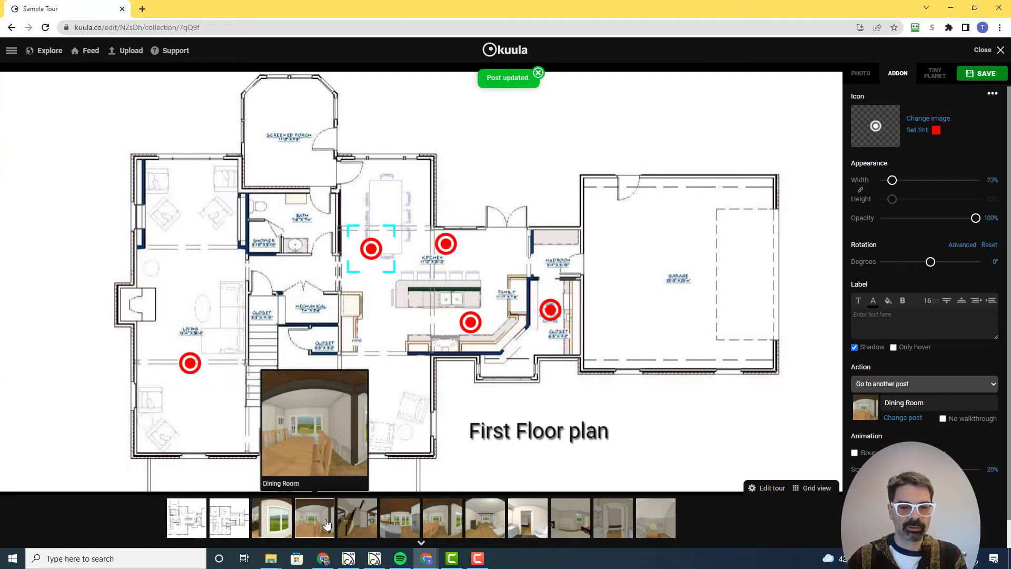
{"action": "left_click", "coordinate": [356, 519]}
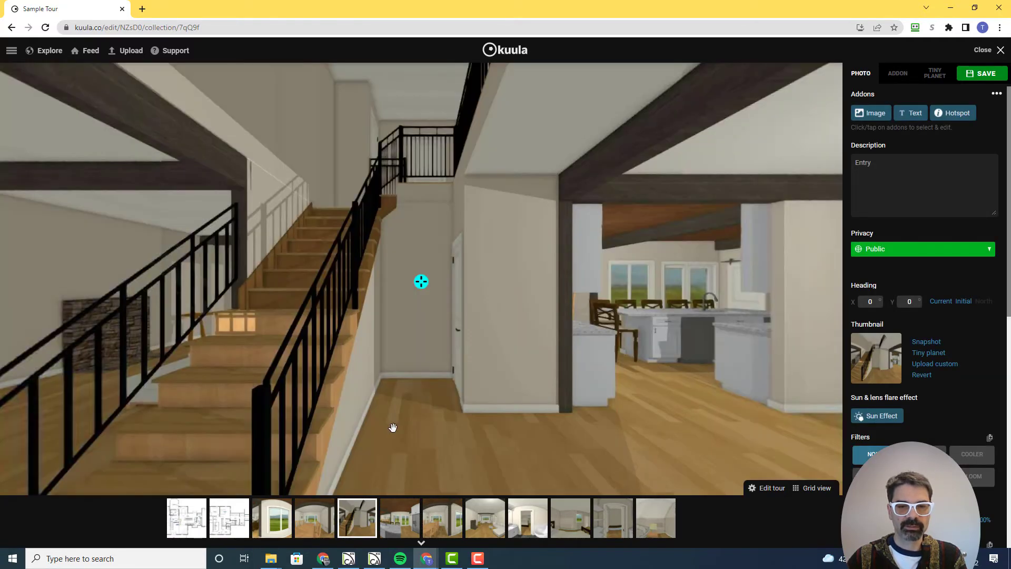
- Set the Entry panorama's starting heading to X 63, facing the living room, and save
{"action": "mouse_move", "coordinate": [520, 312]}
{"action": "left_mouse_down"}
{"action": "mouse_move", "coordinate": [463, 300]}
{"action": "mouse_move", "coordinate": [409, 306]}
{"action": "left_mouse_up"}
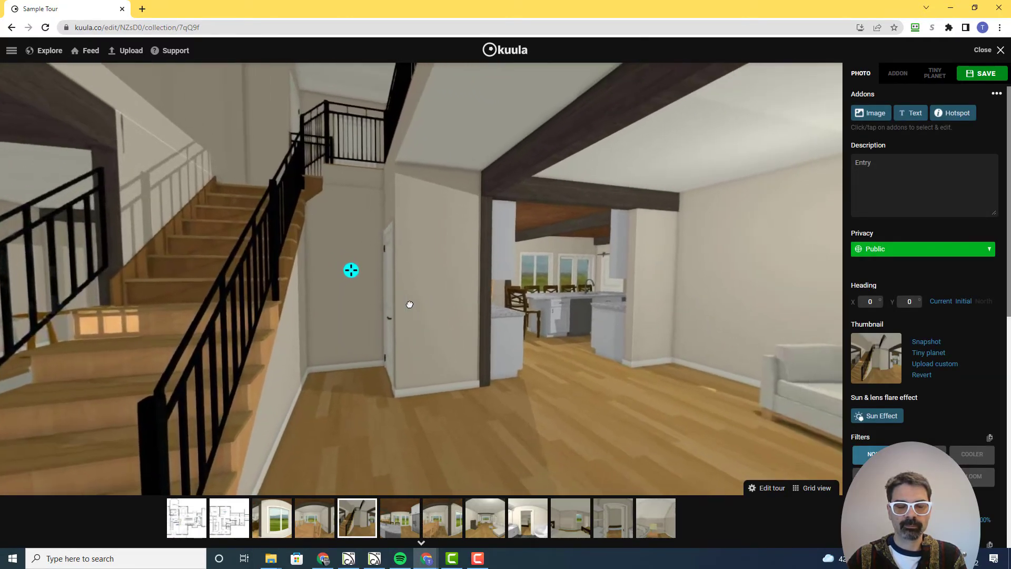
{"action": "left_click_drag", "start_coordinate": [390, 274], "coordinate": [546, 279]}
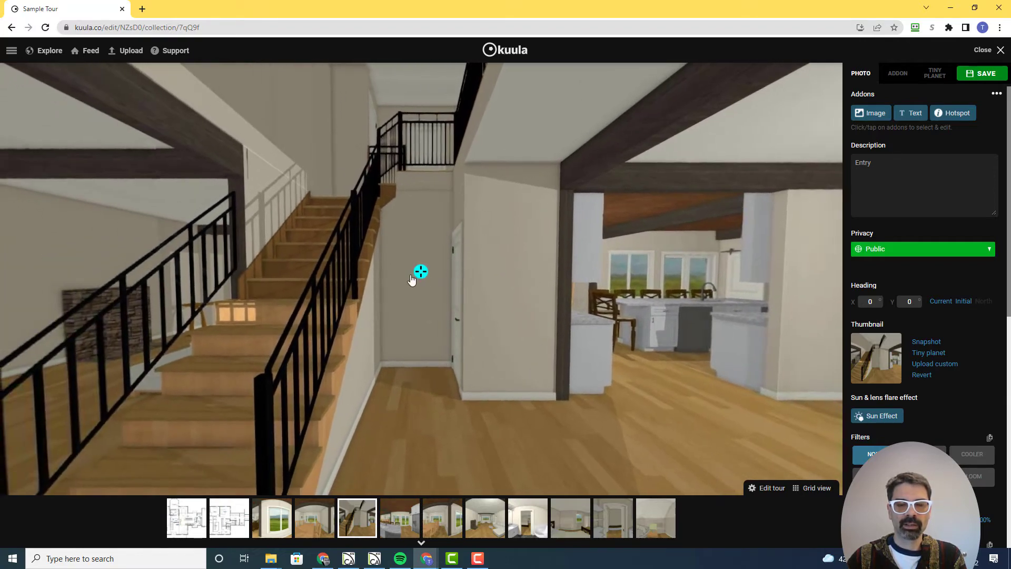
{"action": "mouse_move", "coordinate": [456, 270]}
{"action": "left_mouse_down"}
{"action": "mouse_move", "coordinate": [445, 336]}
{"action": "mouse_move", "coordinate": [398, 274]}
{"action": "mouse_move", "coordinate": [166, 279]}
{"action": "mouse_move", "coordinate": [511, 281]}
{"action": "left_mouse_up"}
{"action": "left_click_drag", "start_coordinate": [591, 273], "coordinate": [510, 266]}
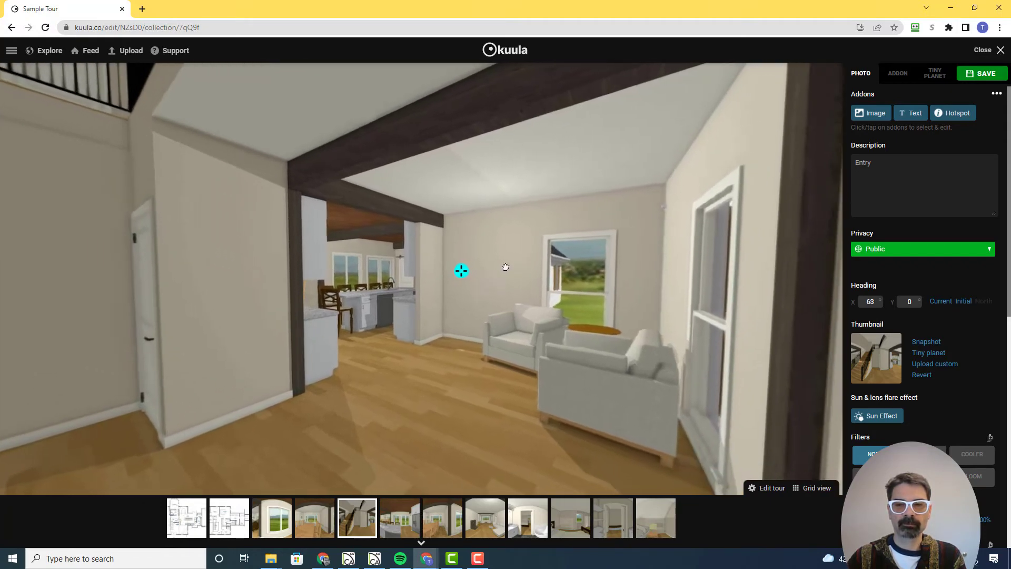
{"action": "left_click", "coordinate": [979, 73]}
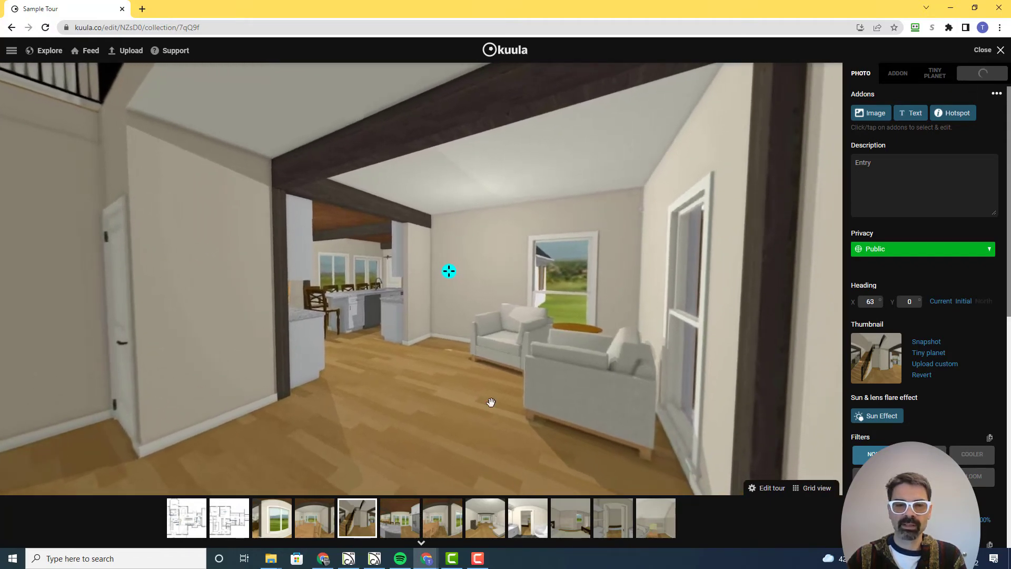
- Return to the First Floor Plan and preview the tour through its entry hotspot
{"action": "left_click", "coordinate": [189, 518]}
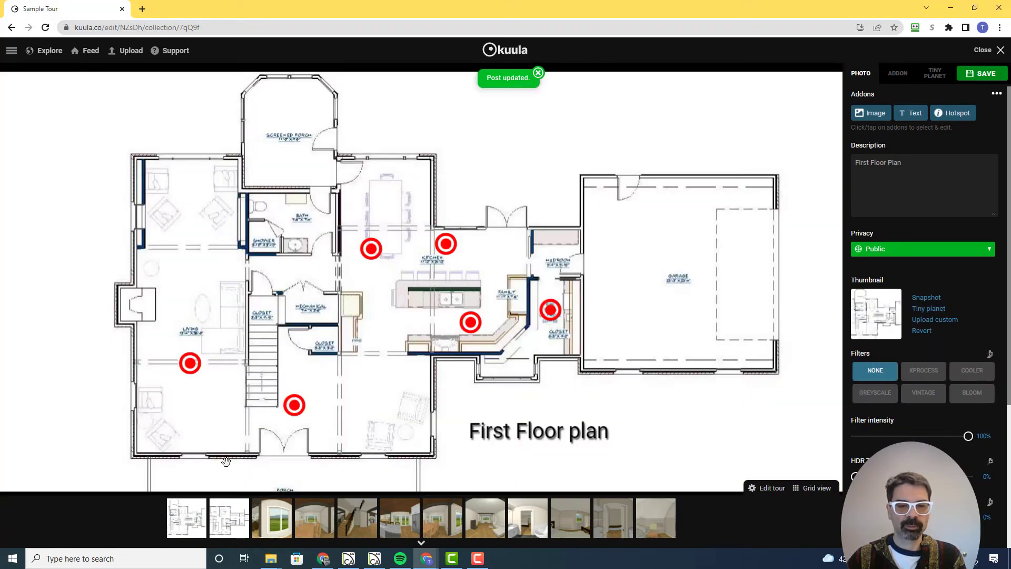
{"action": "left_click", "coordinate": [295, 407]}
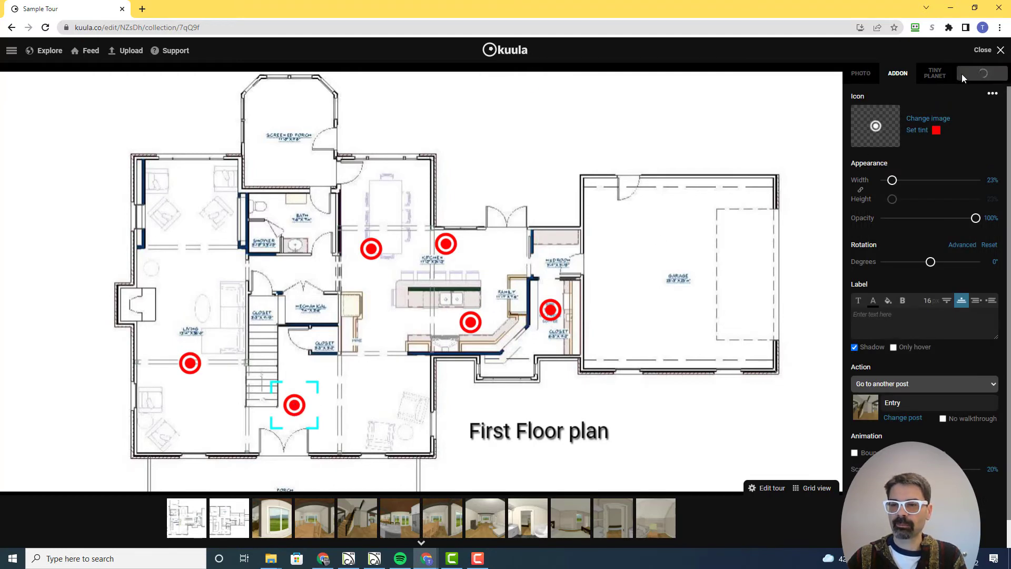
{"action": "left_click", "coordinate": [1000, 50]}
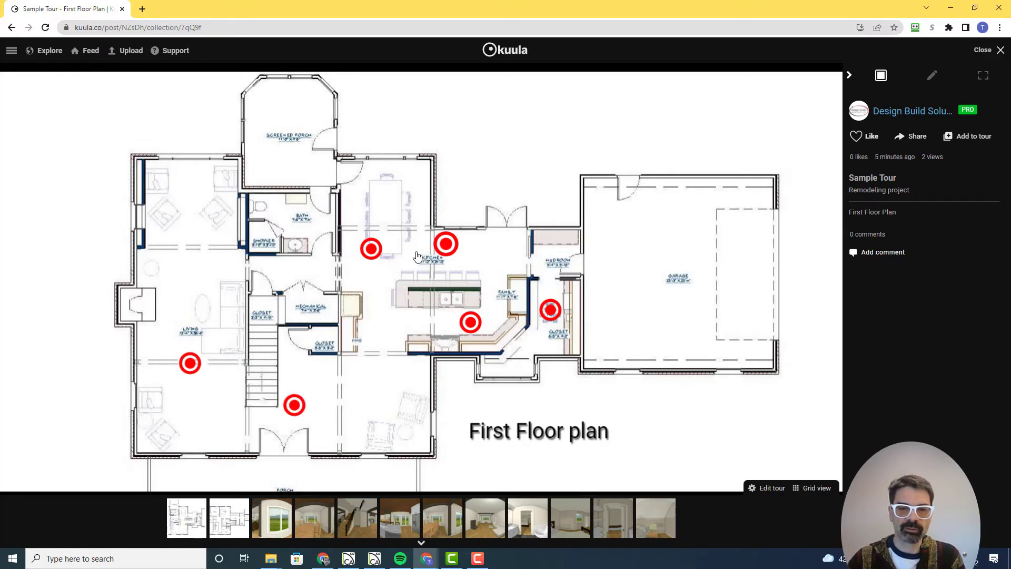
{"action": "left_click", "coordinate": [296, 409]}
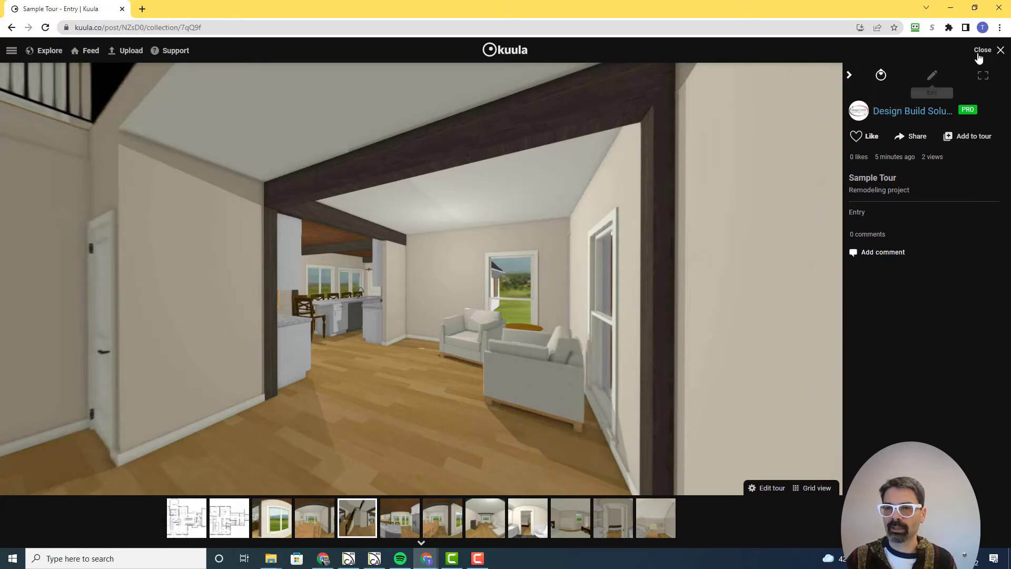
- Leave the tour viewer and reopen the Sample Tour for editing from the profile page
{"action": "left_click", "coordinate": [1000, 52]}
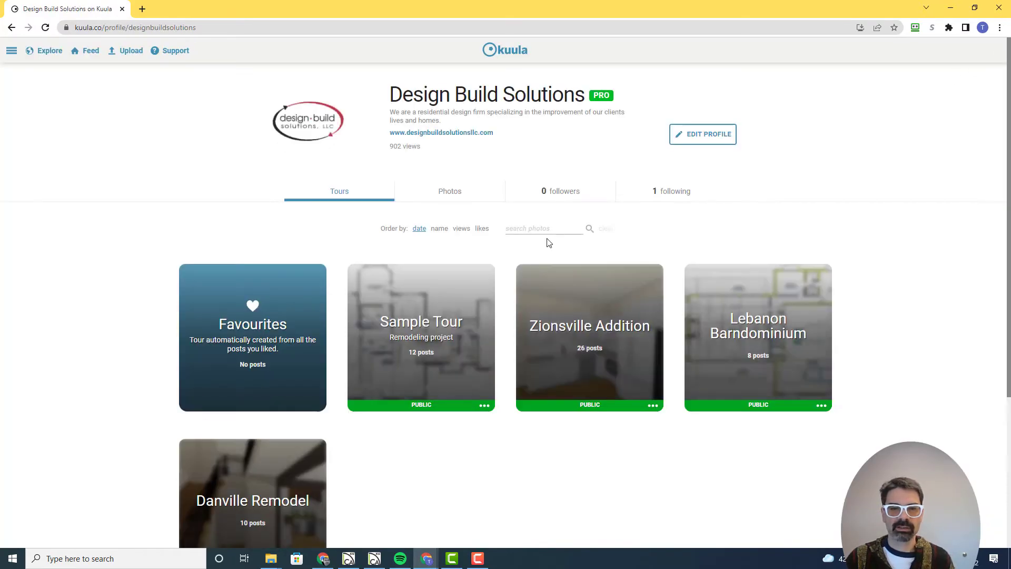
{"action": "left_click", "coordinate": [433, 325]}
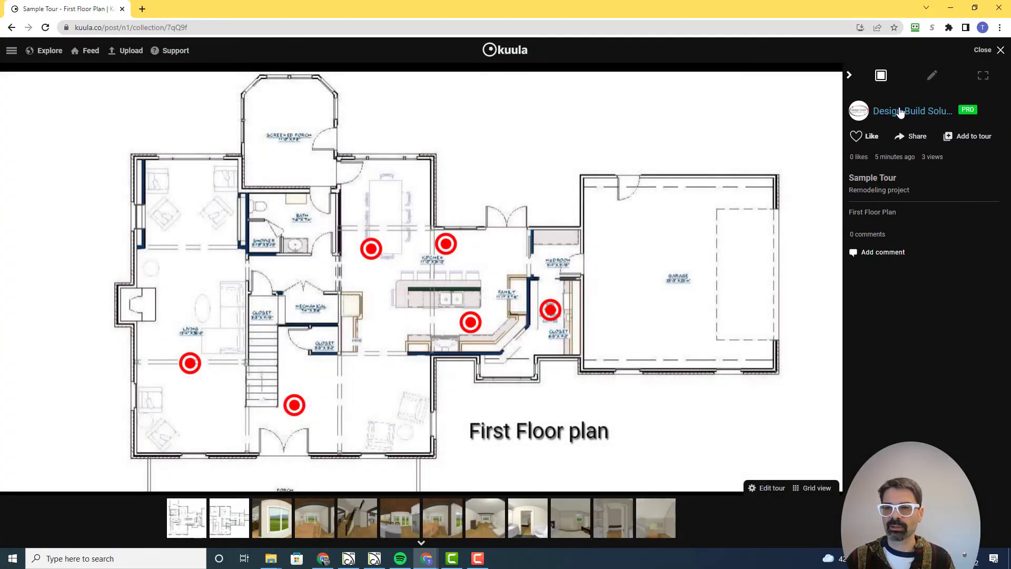
{"action": "left_click", "coordinate": [931, 76]}
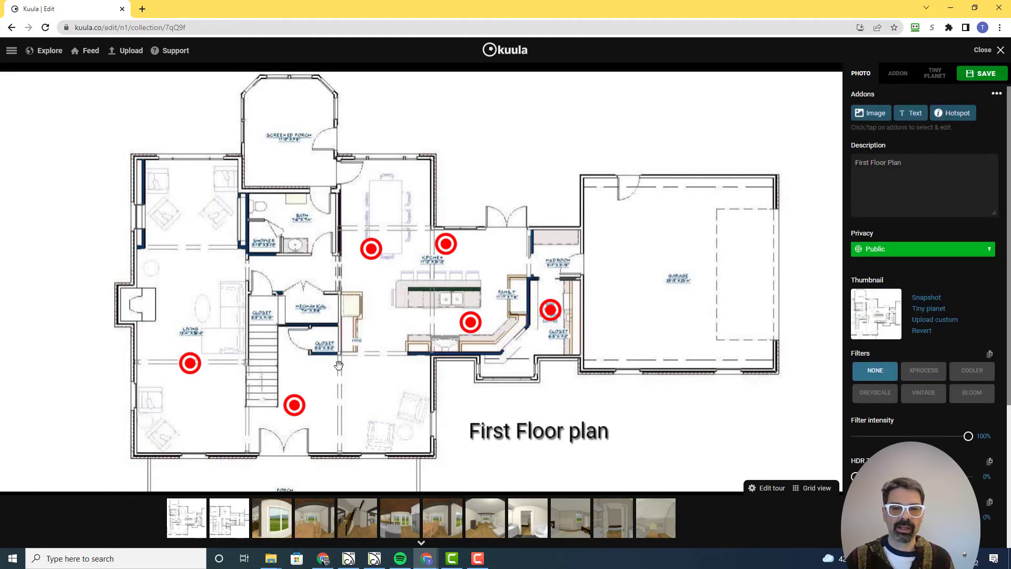
- Open the Entry panorama and turn its view to heading X 13, Y 2, facing stairs and kitchen
{"action": "left_click", "coordinate": [298, 411]}
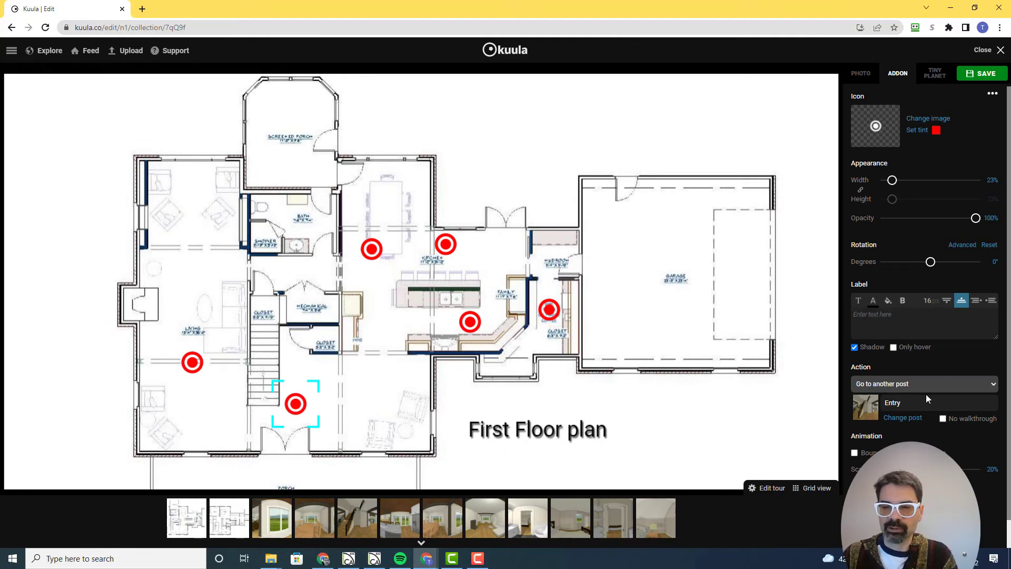
{"action": "left_click", "coordinate": [367, 524]}
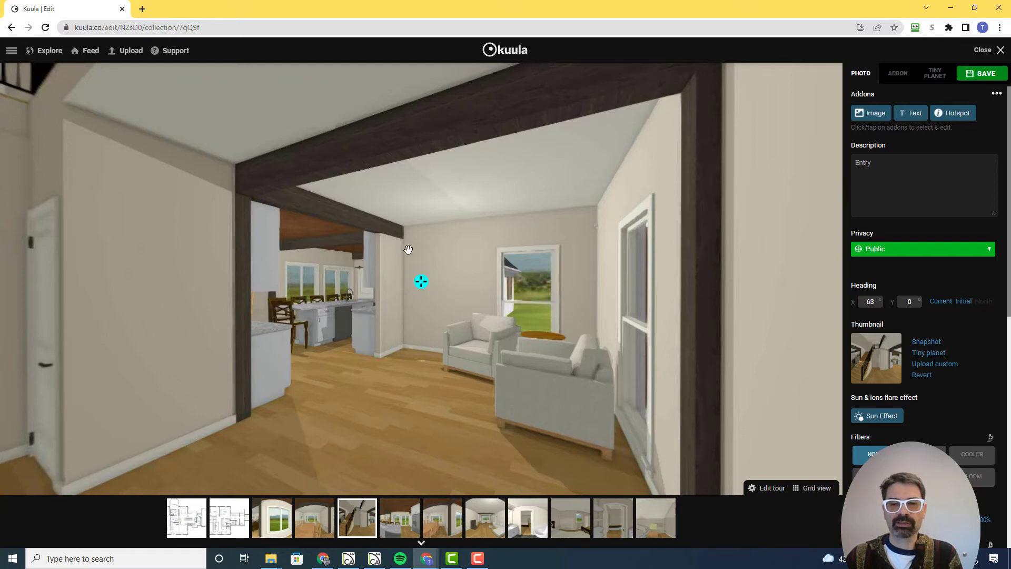
{"action": "left_click_drag", "start_coordinate": [420, 282], "coordinate": [552, 285]}
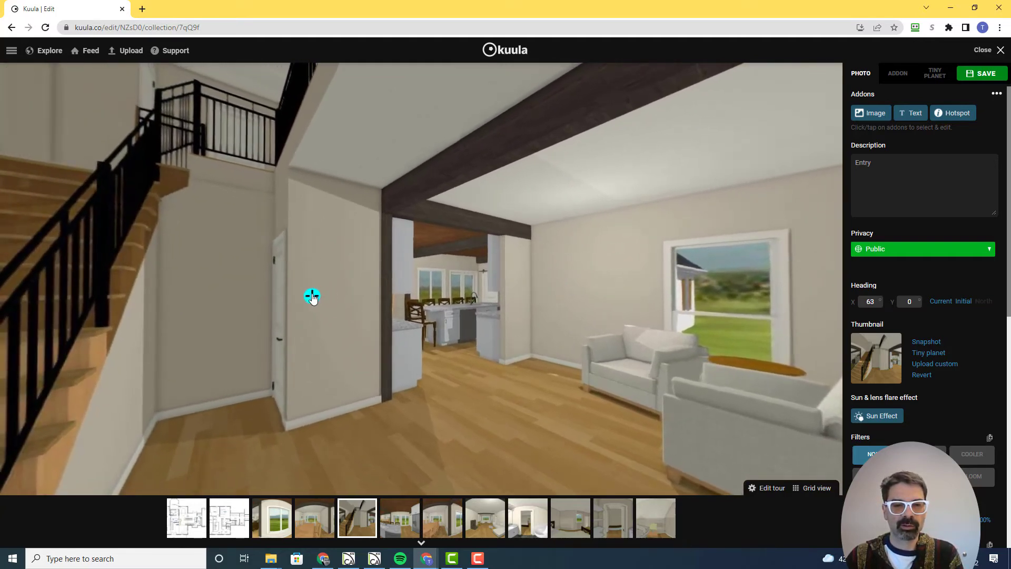
{"action": "left_click_drag", "start_coordinate": [366, 268], "coordinate": [495, 257]}
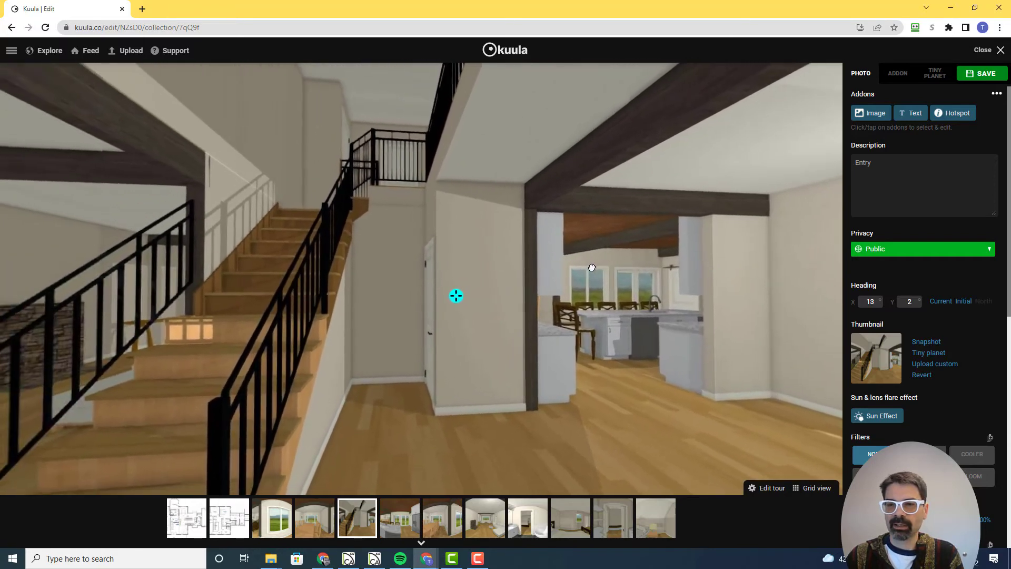
- Add a 49%-width red hotspot lying flat on the floor toward the kitchen
{"action": "left_click", "coordinate": [951, 116]}
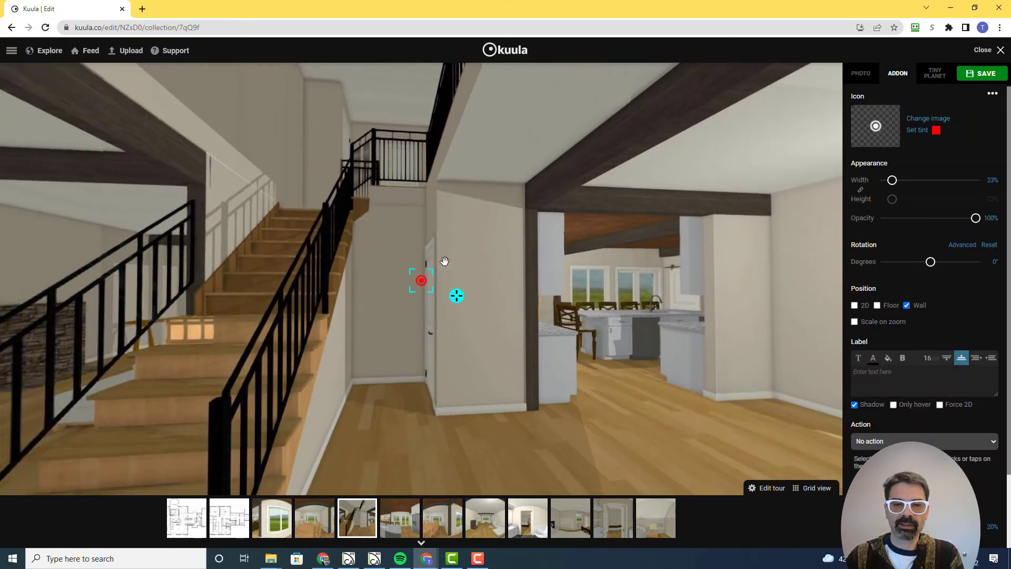
{"action": "mouse_move", "coordinate": [421, 285]}
{"action": "left_mouse_down"}
{"action": "mouse_move", "coordinate": [507, 295]}
{"action": "mouse_move", "coordinate": [625, 357]}
{"action": "mouse_move", "coordinate": [617, 343]}
{"action": "left_mouse_up"}
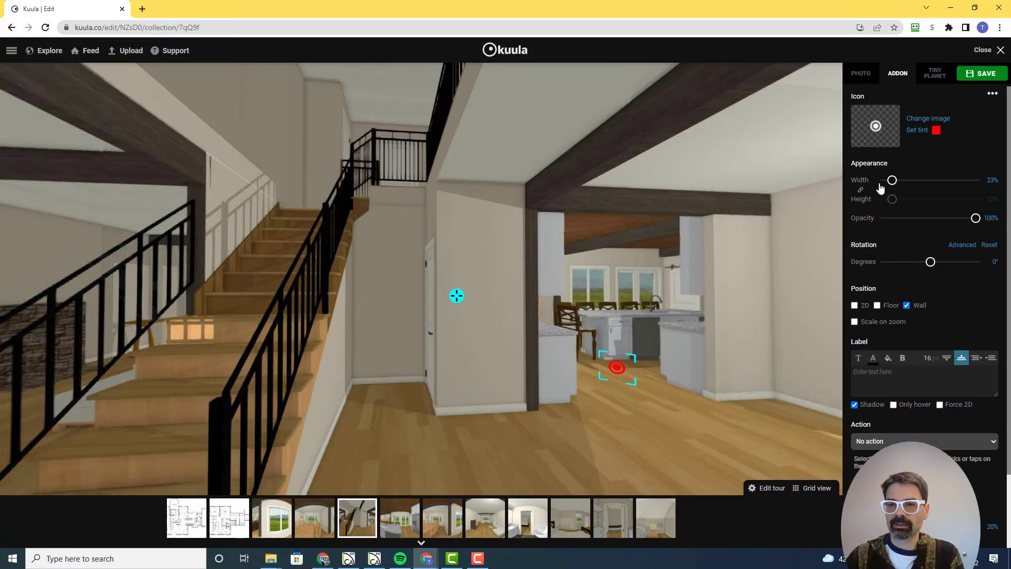
{"action": "left_click_drag", "start_coordinate": [892, 181], "coordinate": [899, 181]}
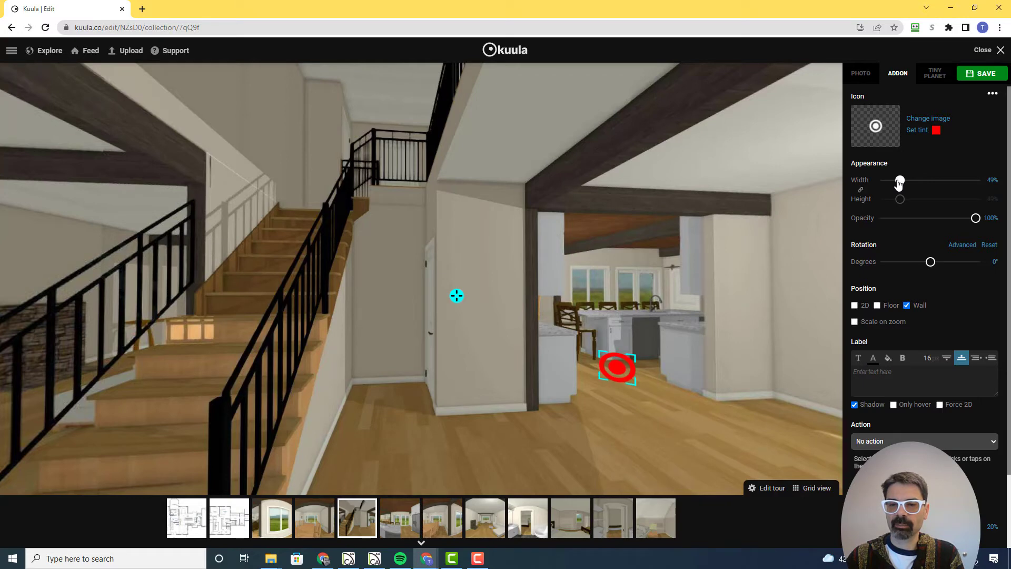
{"action": "left_click", "coordinate": [876, 305]}
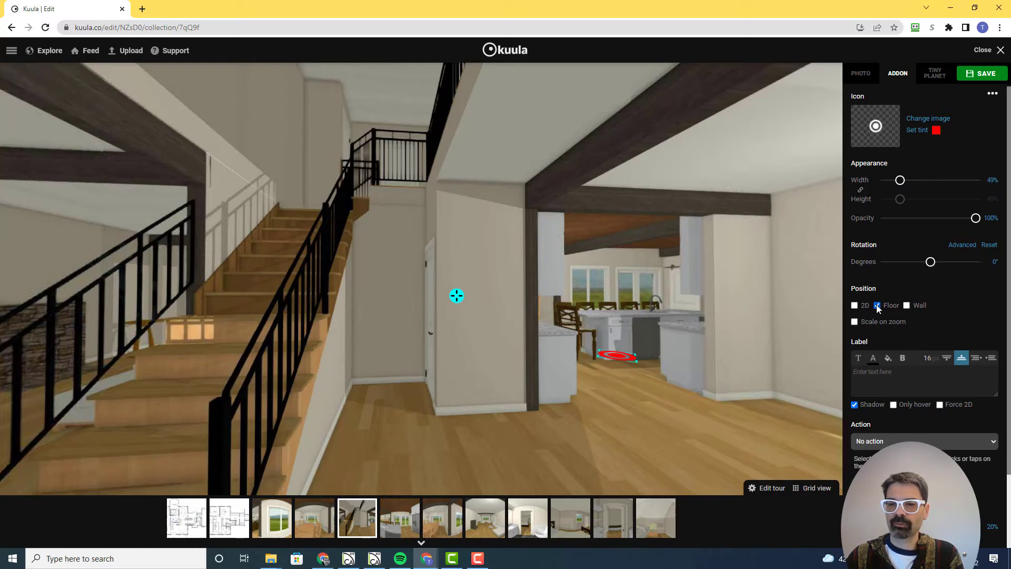
{"action": "left_click_drag", "start_coordinate": [617, 361], "coordinate": [620, 376]}
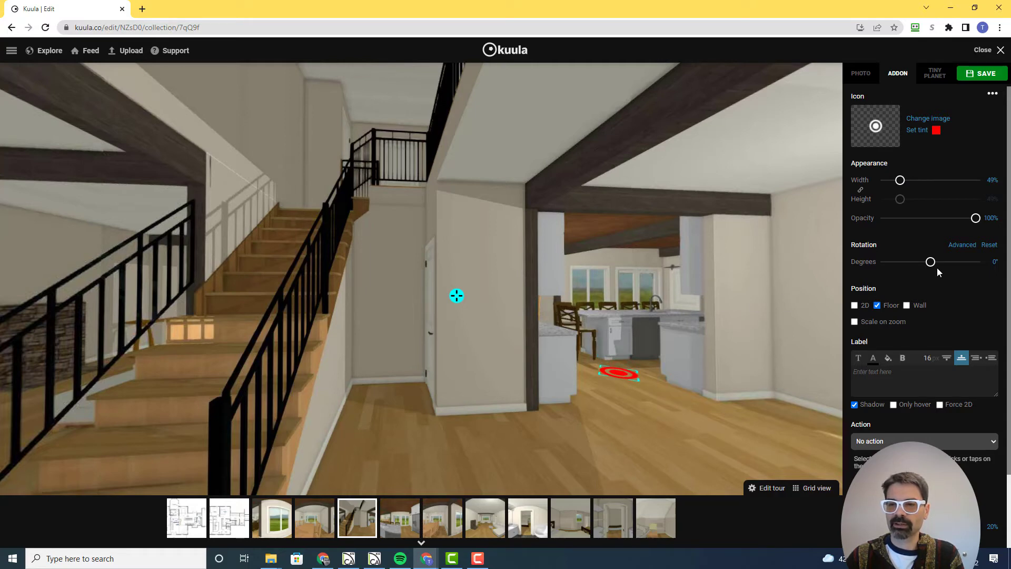
{"action": "left_click", "coordinate": [671, 397]}
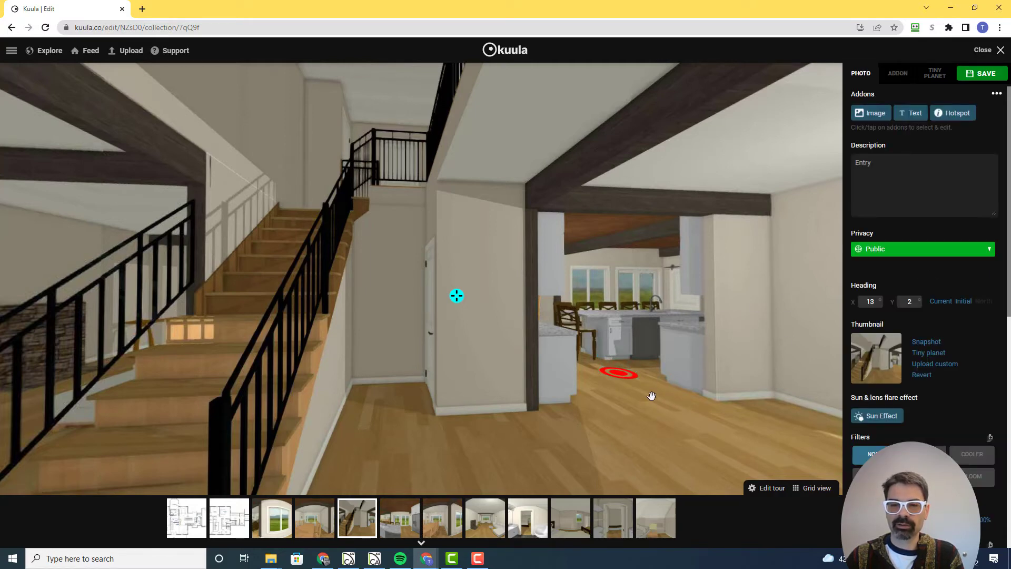
- Add a second floor hotspot beside the stairs
{"action": "left_click_drag", "start_coordinate": [611, 388], "coordinate": [715, 358]}
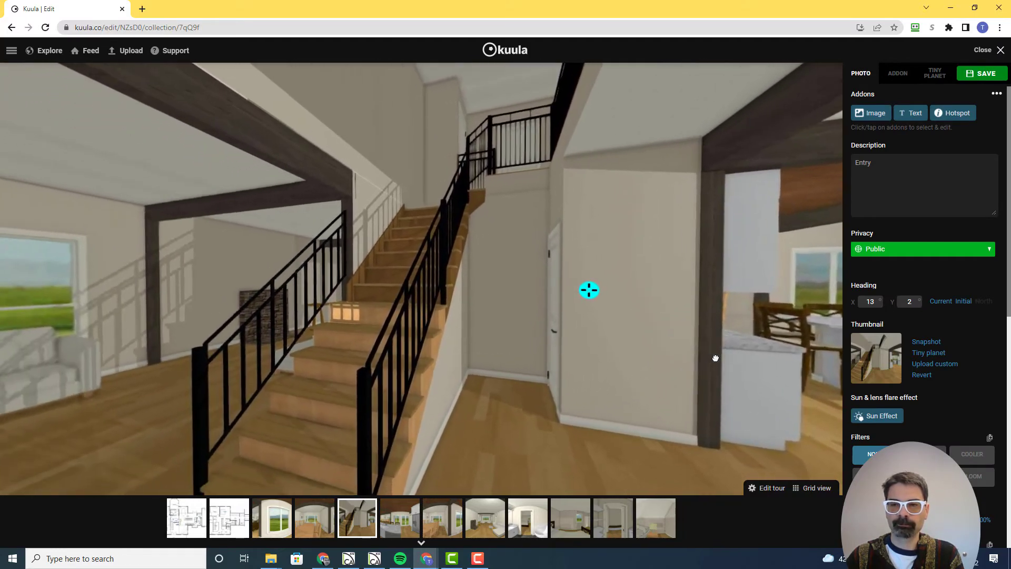
{"action": "left_click", "coordinate": [947, 119]}
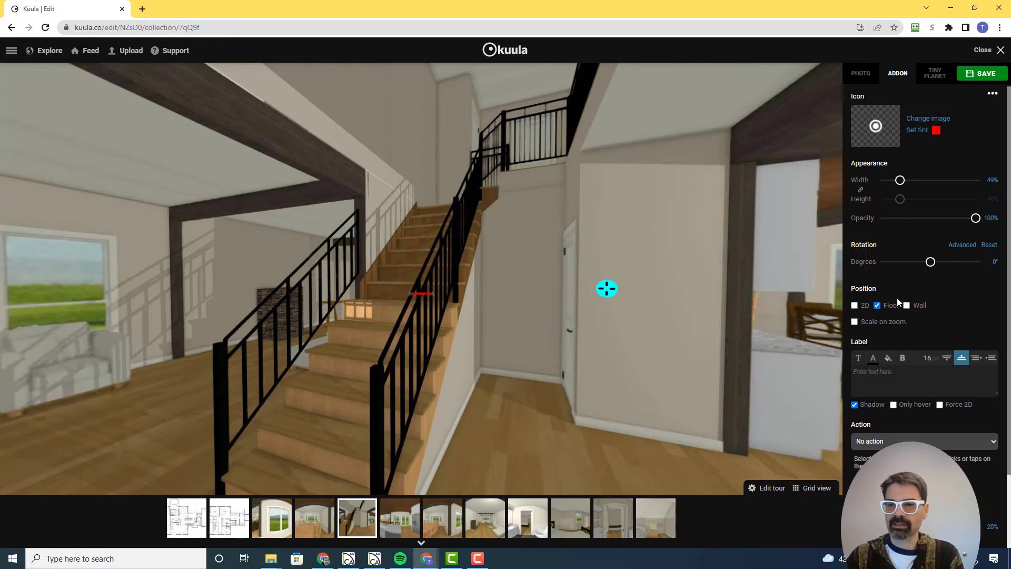
{"action": "mouse_move", "coordinate": [422, 298]}
{"action": "left_mouse_down"}
{"action": "mouse_move", "coordinate": [233, 354]}
{"action": "mouse_move", "coordinate": [191, 386]}
{"action": "left_mouse_up"}
{"action": "left_click_drag", "start_coordinate": [437, 320], "coordinate": [274, 310]}
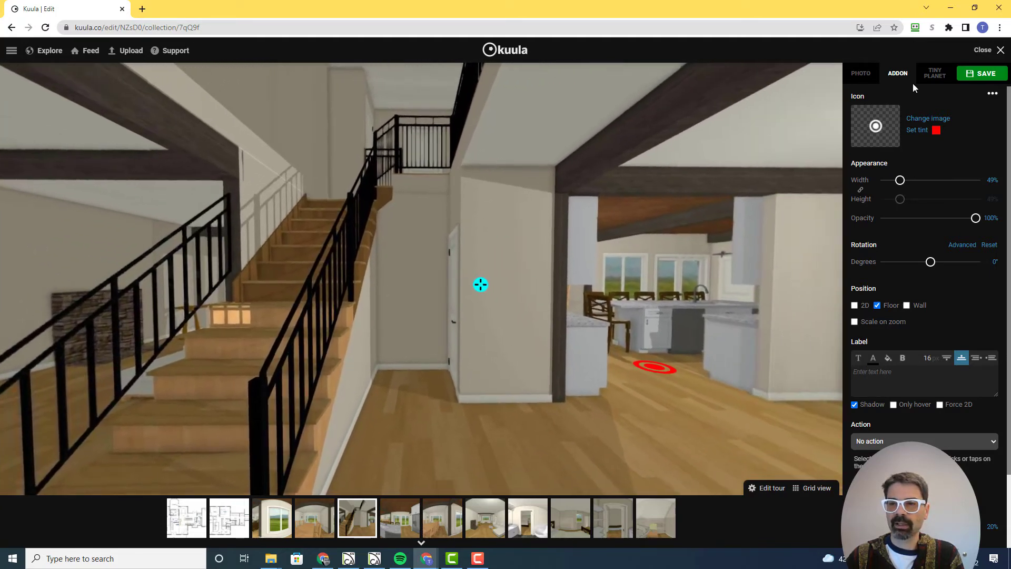
{"action": "left_click", "coordinate": [858, 73]}
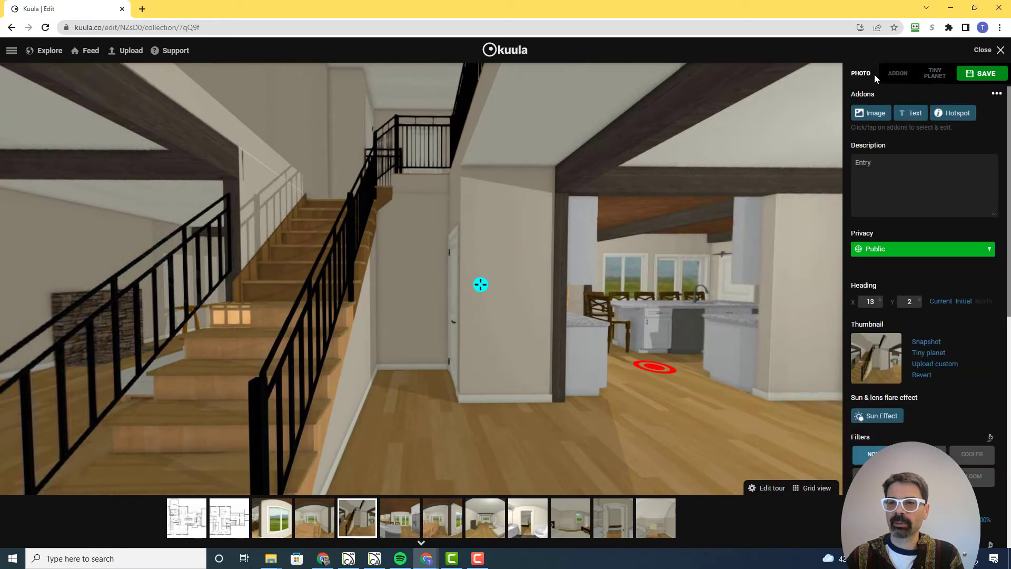
- Add an upright red chevron hotspot on the stair wall, rotated 54° to point up the stairs
{"action": "left_click", "coordinate": [947, 114]}
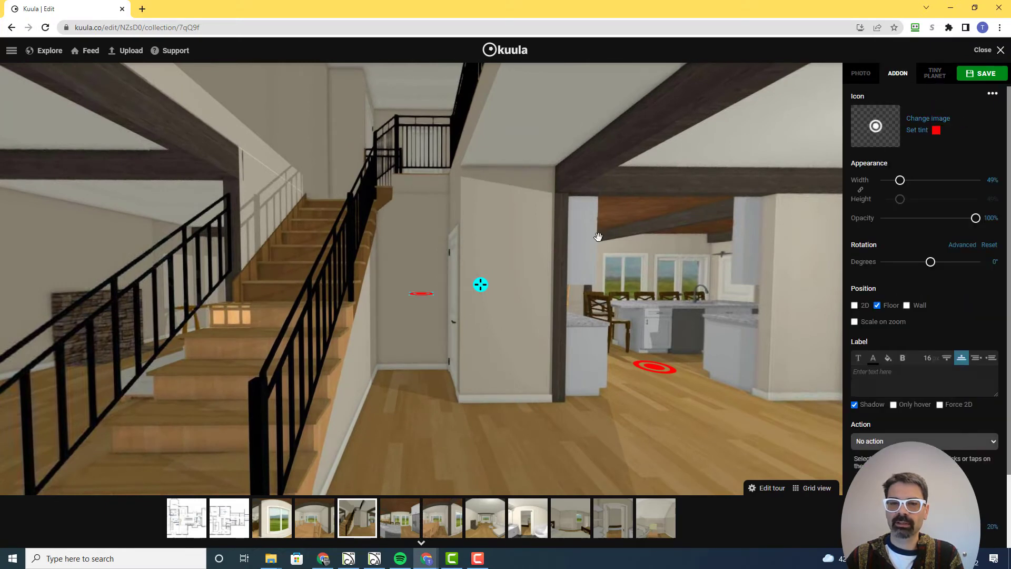
{"action": "left_click", "coordinate": [906, 305]}
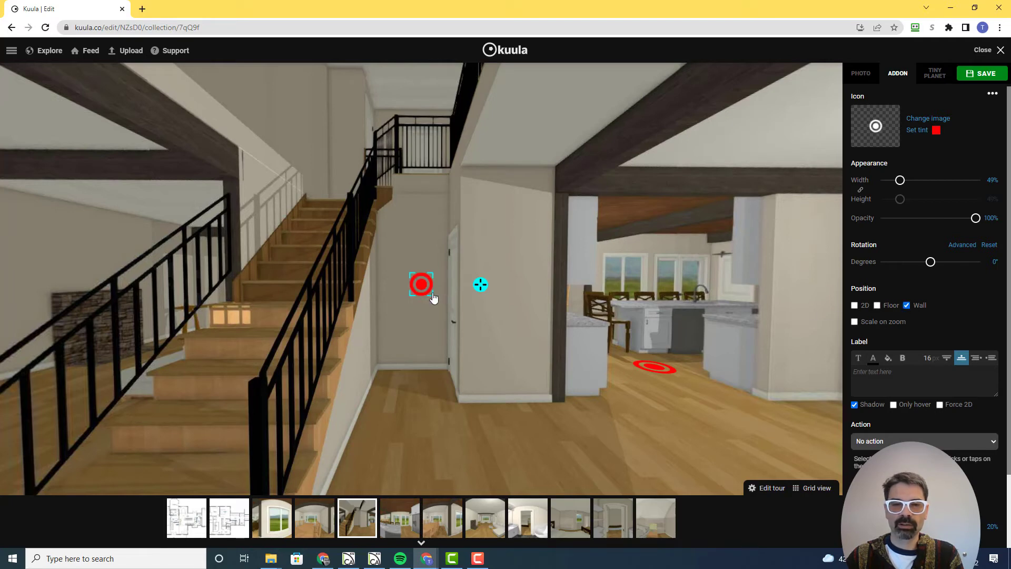
{"action": "left_click_drag", "start_coordinate": [421, 285], "coordinate": [341, 219]}
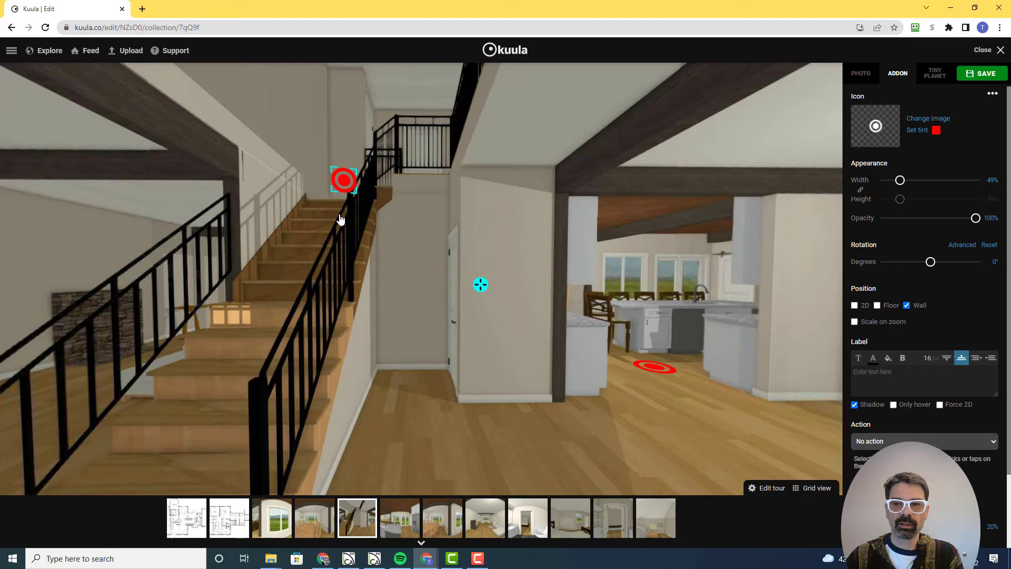
{"action": "left_click", "coordinate": [922, 120]}
{"action": "left_click", "coordinate": [345, 196]}
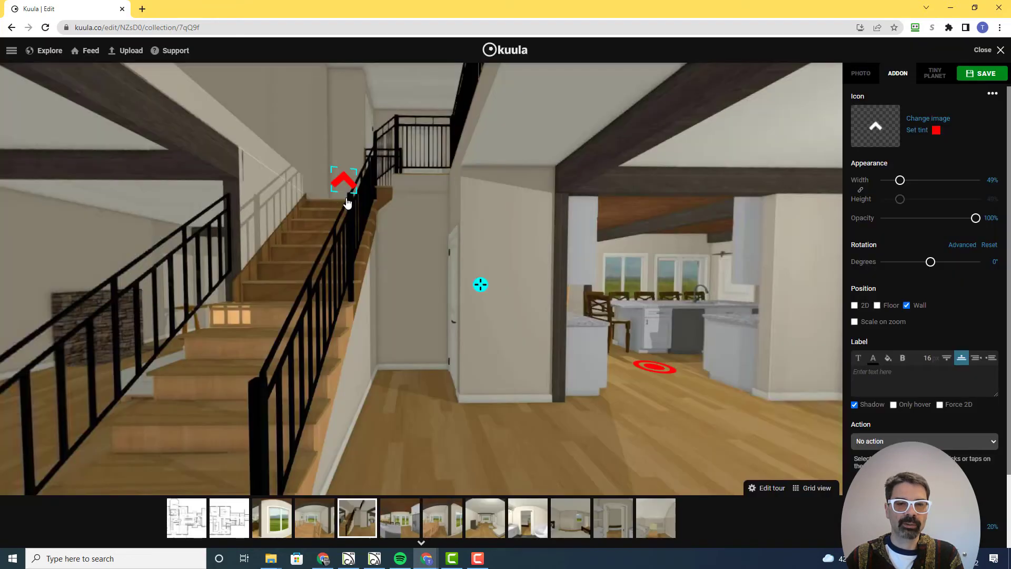
{"action": "left_click_drag", "start_coordinate": [930, 261], "coordinate": [943, 263]}
{"action": "left_click_drag", "start_coordinate": [345, 185], "coordinate": [347, 175]}
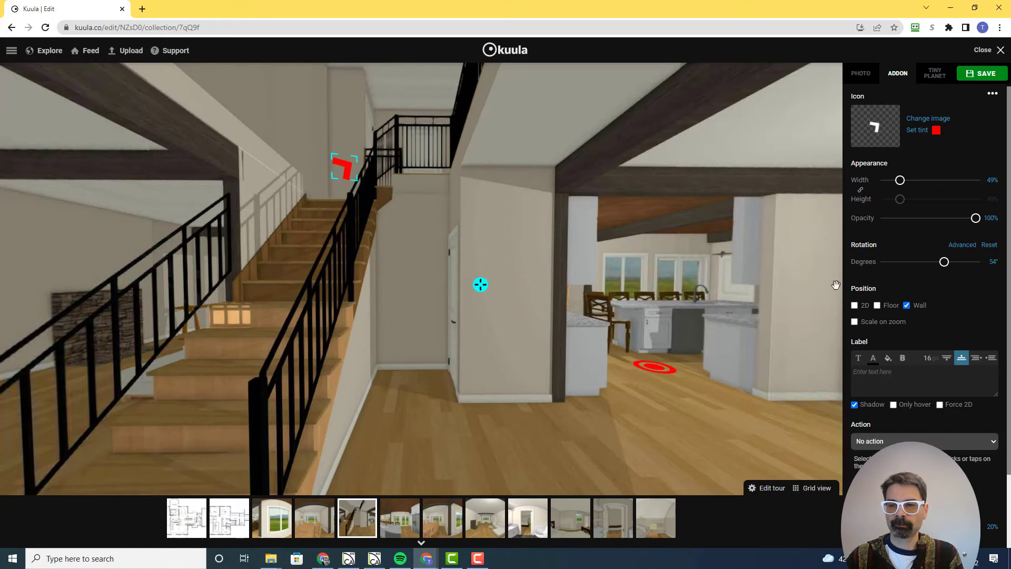
{"action": "left_click", "coordinate": [895, 439]}
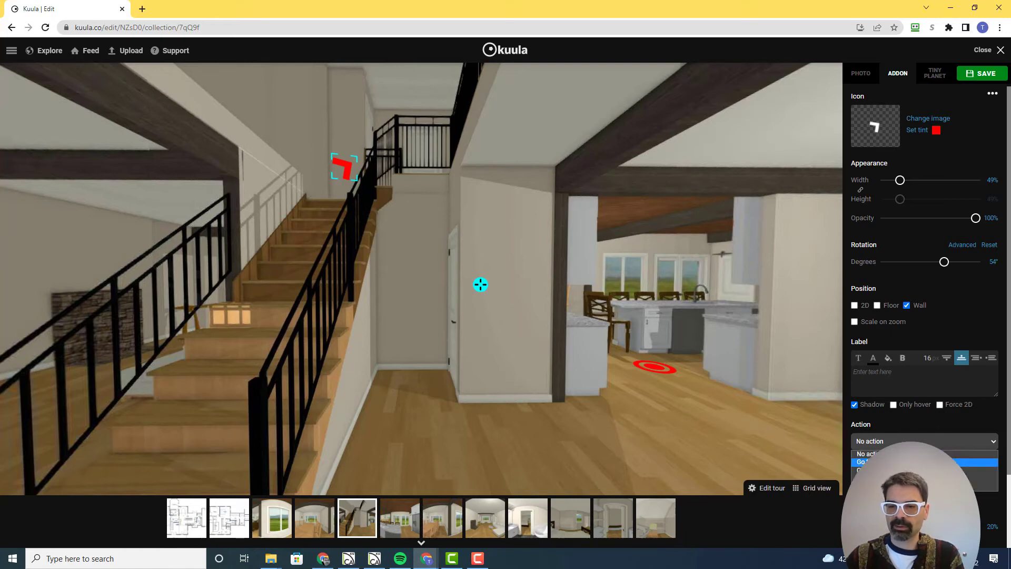
- Link the stair chevron to Owner's Bedroom and the kitchen-side floor target to Kitchen view 1
{"action": "left_click", "coordinate": [889, 461]}
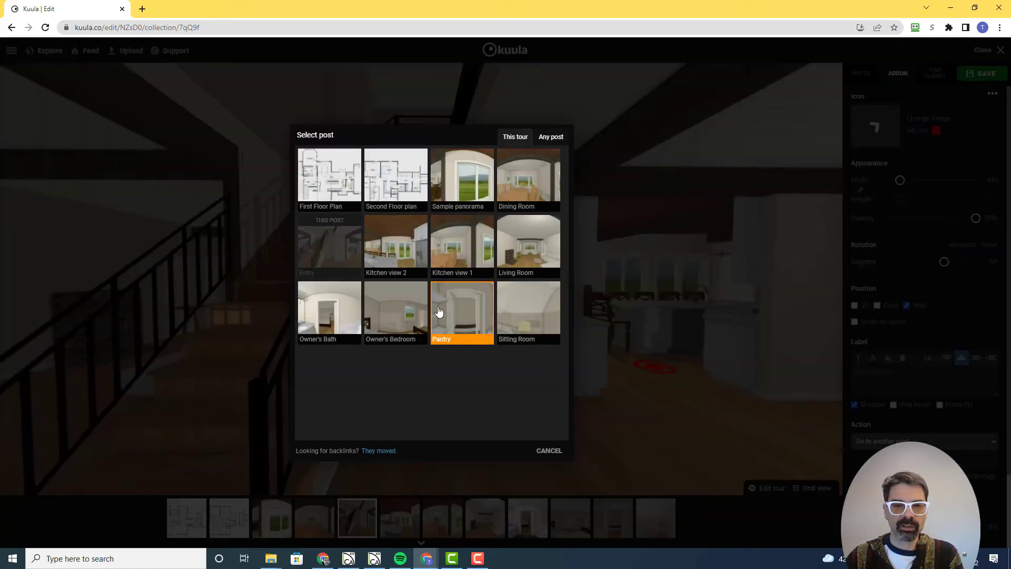
{"action": "left_click", "coordinate": [368, 330]}
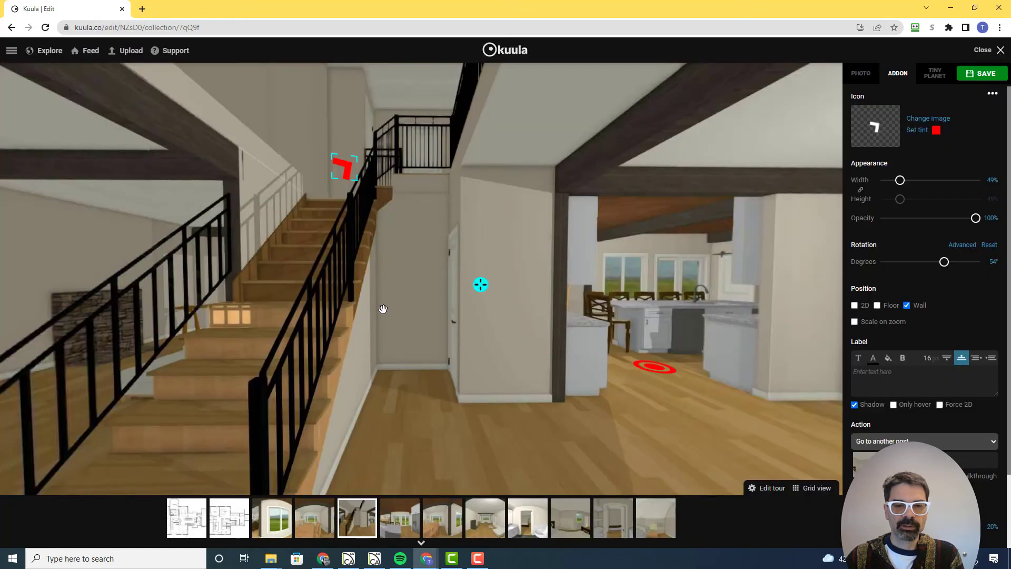
{"action": "left_click", "coordinate": [653, 369]}
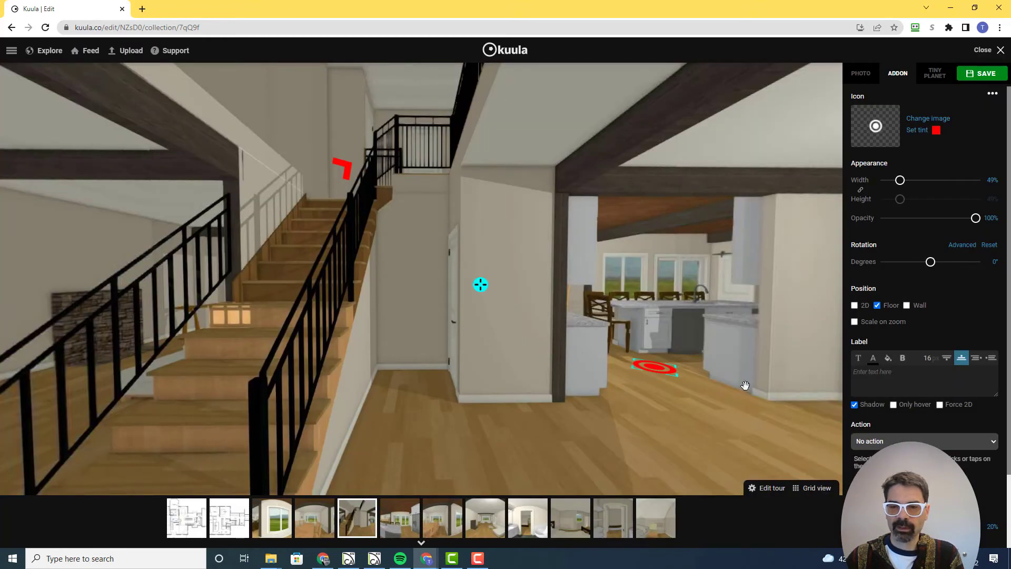
{"action": "left_click", "coordinate": [890, 440]}
{"action": "left_click", "coordinate": [889, 461]}
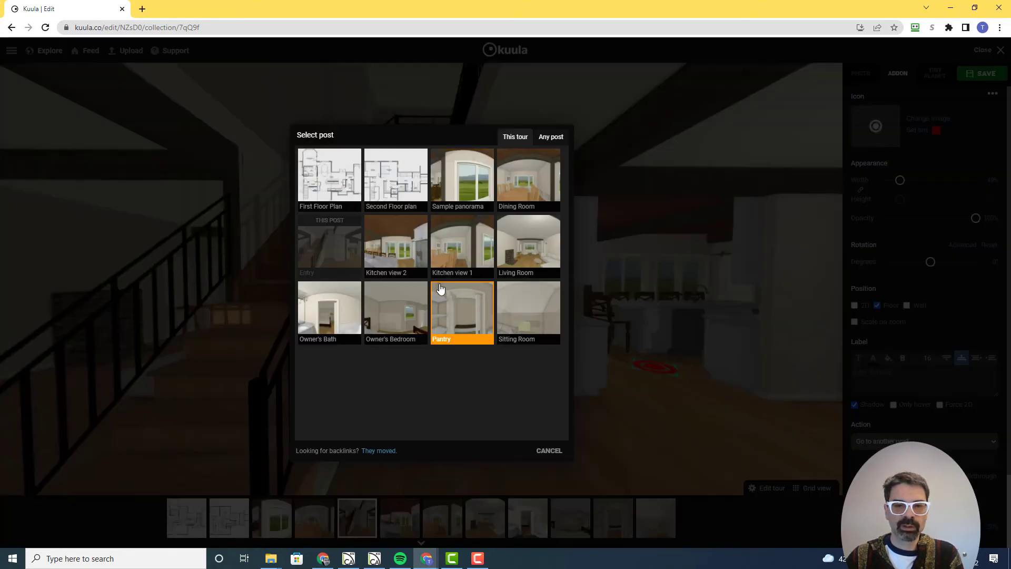
{"action": "left_click", "coordinate": [455, 250]}
- Link the left floor hotspot by the stairs to the Living Room panorama
{"action": "left_click_drag", "start_coordinate": [505, 352], "coordinate": [592, 350]}
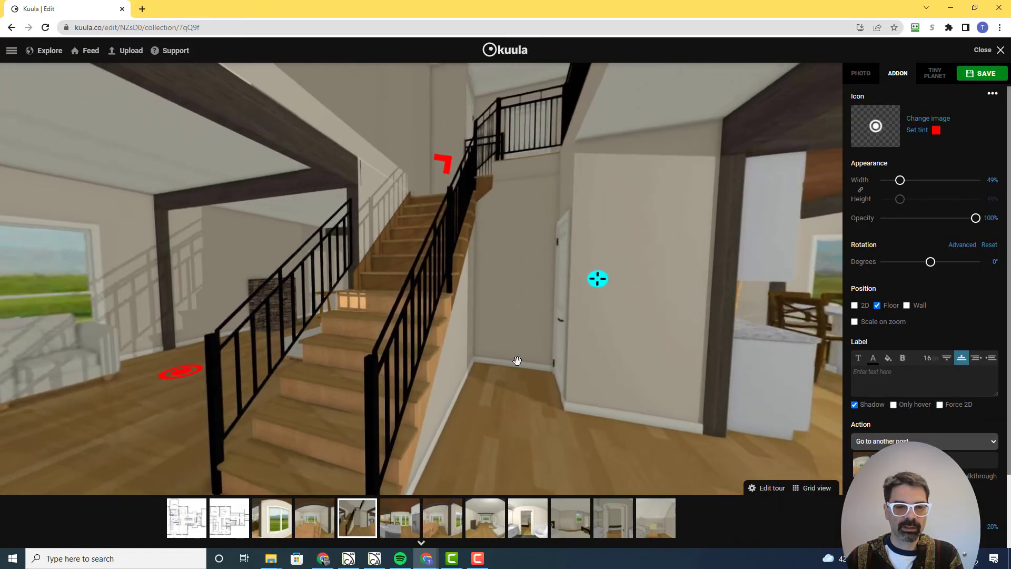
{"action": "left_click", "coordinate": [189, 374]}
{"action": "left_click", "coordinate": [868, 441]}
{"action": "left_click", "coordinate": [885, 461]}
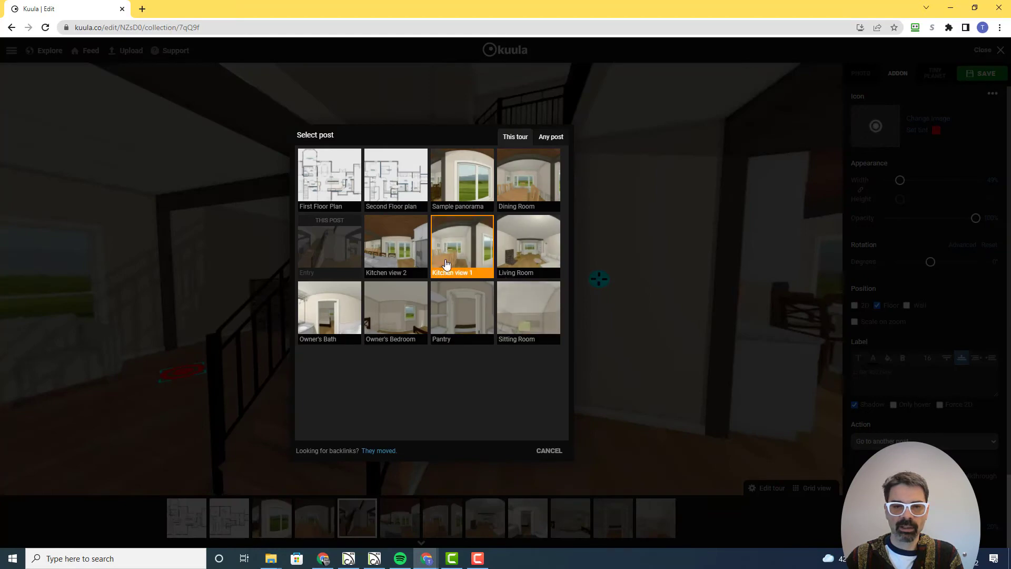
{"action": "left_click", "coordinate": [403, 257]}
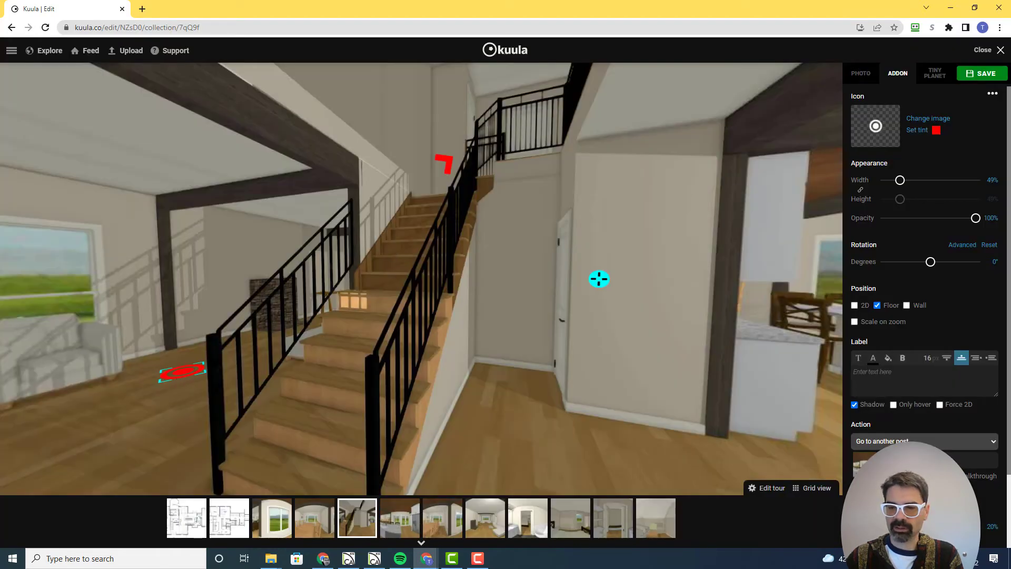
{"action": "left_click", "coordinate": [916, 445]}
{"action": "left_click", "coordinate": [916, 462]}
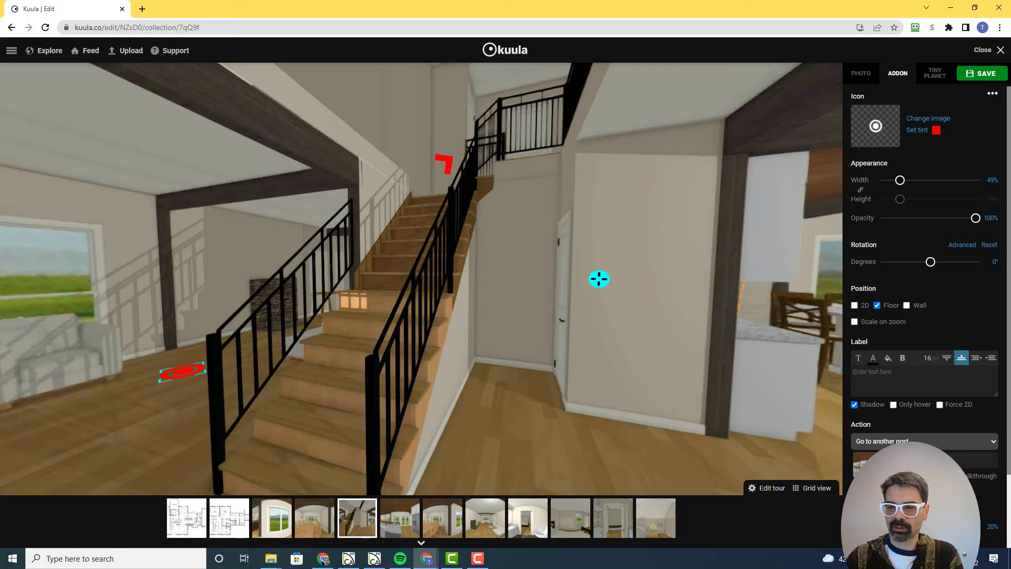
{"action": "left_click", "coordinate": [872, 465]}
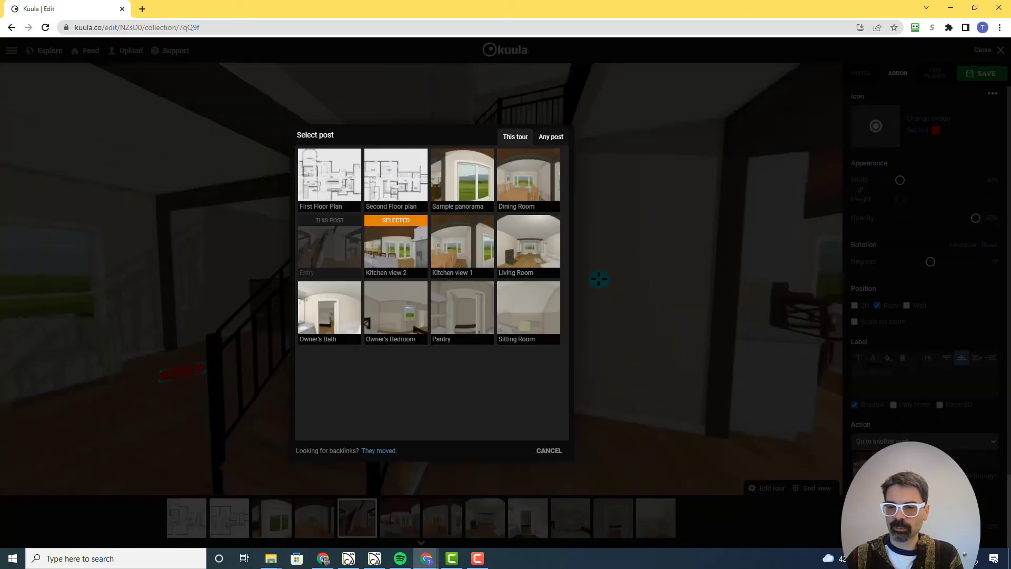
{"action": "left_click", "coordinate": [523, 254]}
- Switch to the Dining Room panorama, choosing Save & Quit to keep the Entry changes
{"action": "left_click_drag", "start_coordinate": [493, 359], "coordinate": [421, 372]}
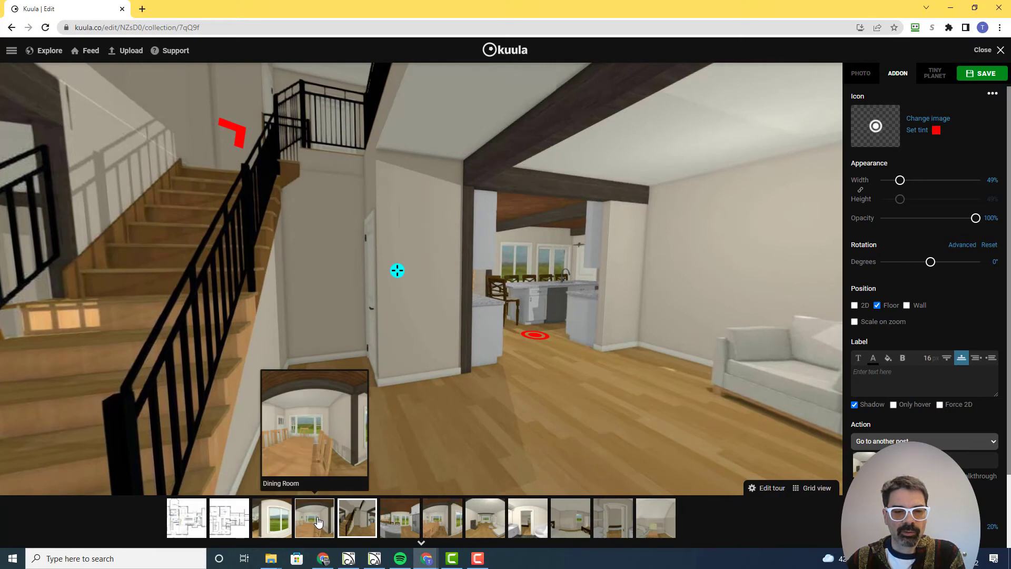
{"action": "left_click", "coordinate": [318, 519]}
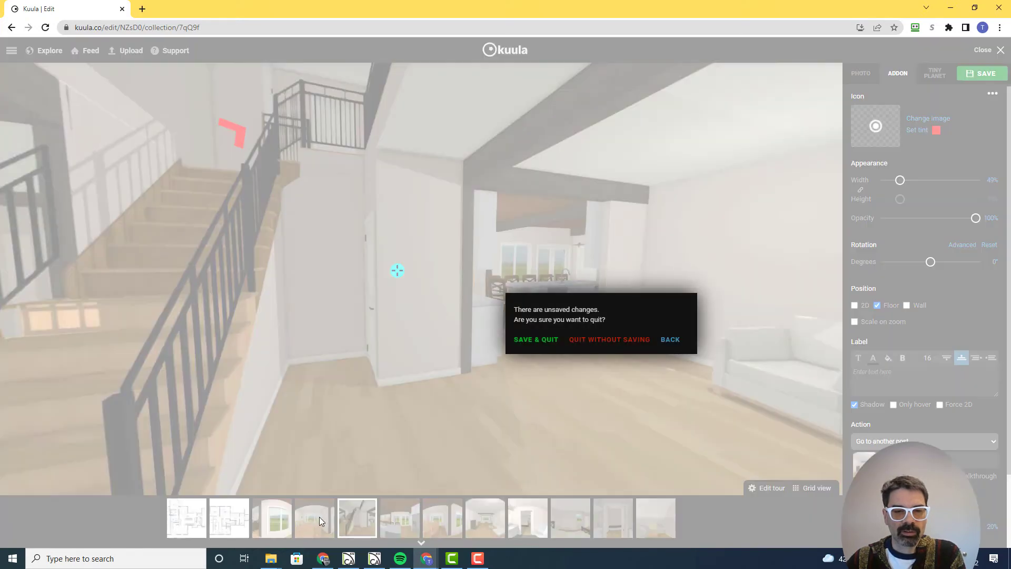
{"action": "left_click", "coordinate": [531, 340]}
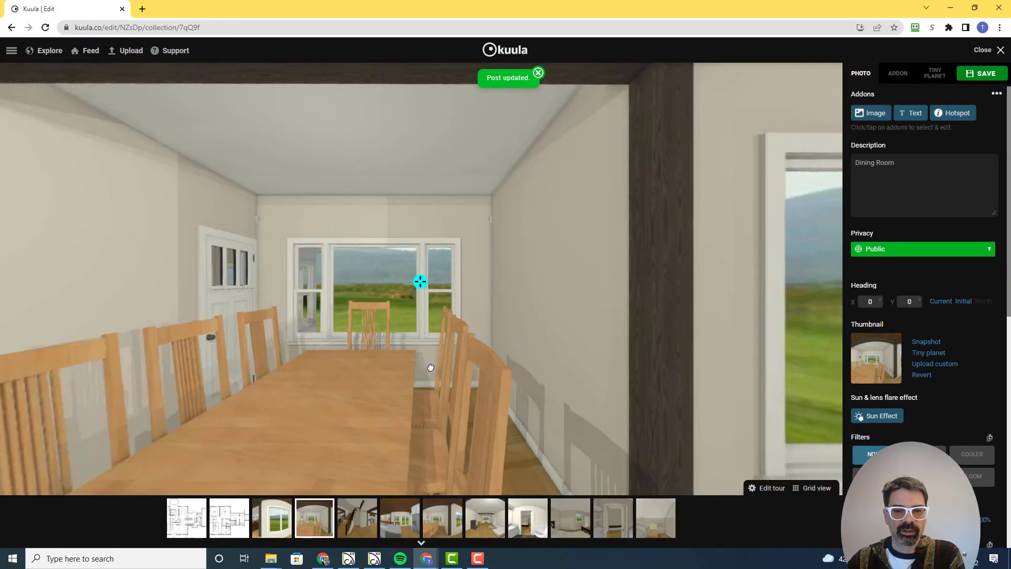
- Set the Dining Room's starting heading to X 172, Y 4 toward the kitchen and save
{"action": "left_click_drag", "start_coordinate": [440, 366], "coordinate": [280, 365]}
{"action": "left_click_drag", "start_coordinate": [391, 347], "coordinate": [280, 347]}
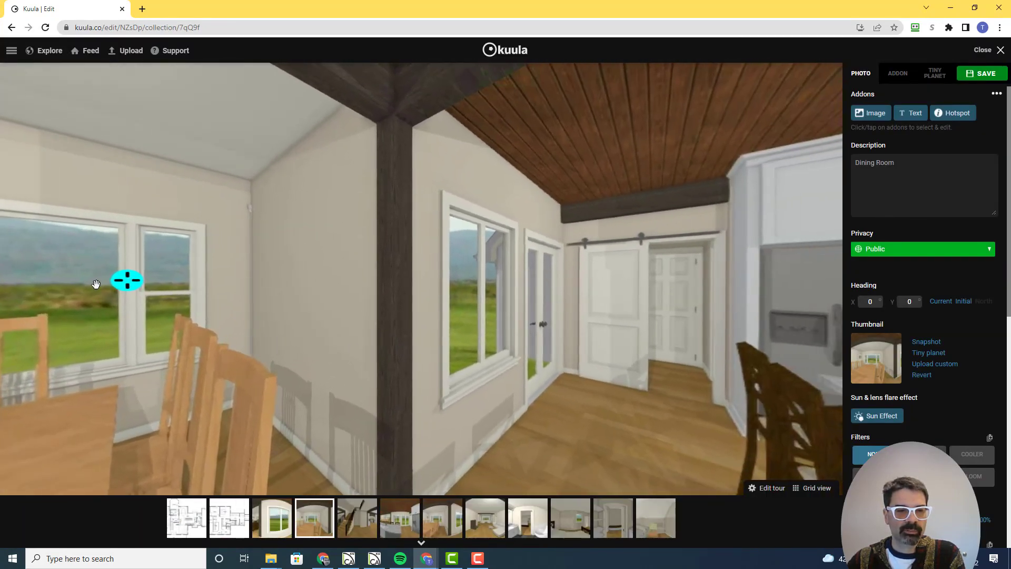
{"action": "left_click_drag", "start_coordinate": [116, 286], "coordinate": [640, 298]}
{"action": "mouse_move", "coordinate": [657, 331]}
{"action": "left_mouse_down"}
{"action": "mouse_move", "coordinate": [563, 345]}
{"action": "mouse_move", "coordinate": [233, 313]}
{"action": "mouse_move", "coordinate": [659, 300]}
{"action": "left_mouse_up"}
{"action": "left_click_drag", "start_coordinate": [709, 336], "coordinate": [449, 339]}
{"action": "left_click_drag", "start_coordinate": [447, 293], "coordinate": [469, 292]}
{"action": "left_click_drag", "start_coordinate": [562, 335], "coordinate": [692, 330]}
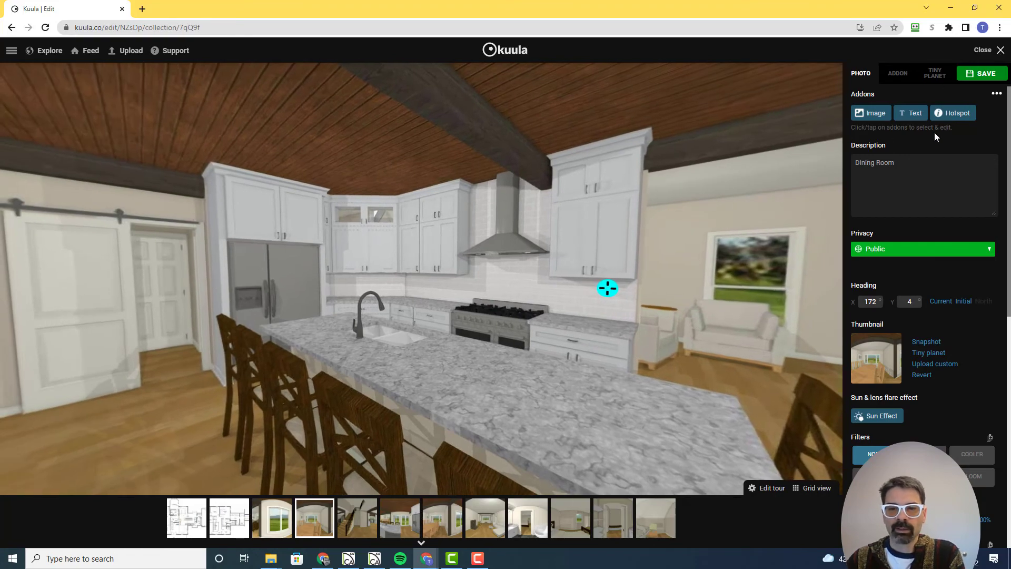
{"action": "left_click", "coordinate": [980, 74]}
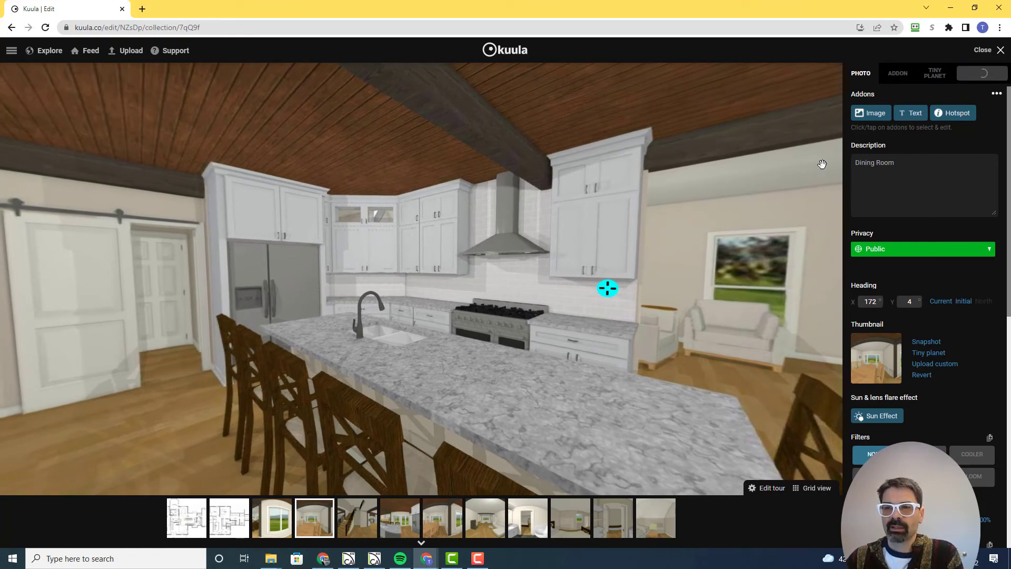
- Check the kitchen and wine rack view, then close the editor to the First Floor plan
{"action": "mouse_move", "coordinate": [559, 272]}
{"action": "left_mouse_down"}
{"action": "mouse_move", "coordinate": [452, 274]}
{"action": "mouse_move", "coordinate": [503, 264]}
{"action": "left_mouse_up"}
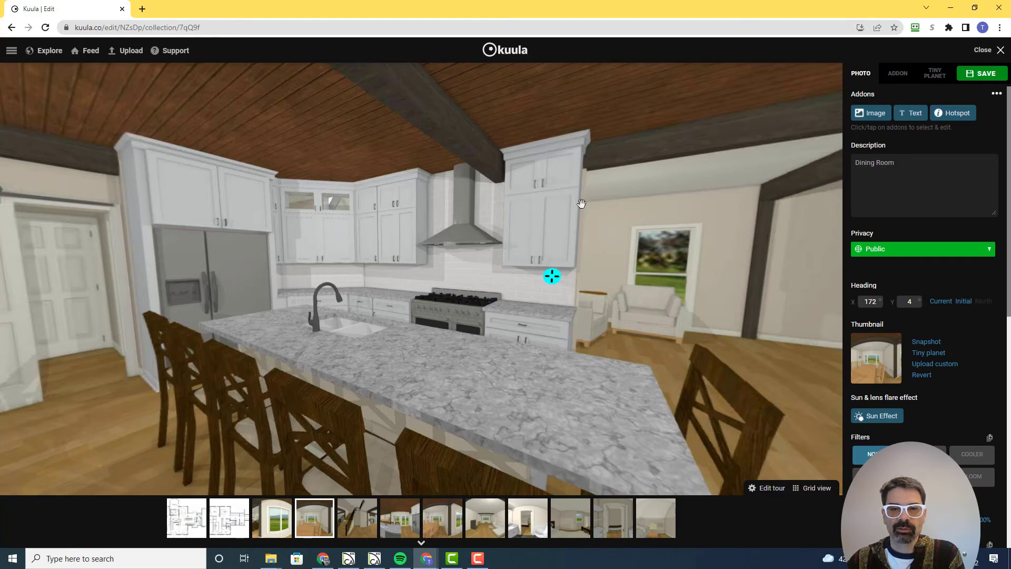
{"action": "left_click_drag", "start_coordinate": [659, 204], "coordinate": [586, 206]}
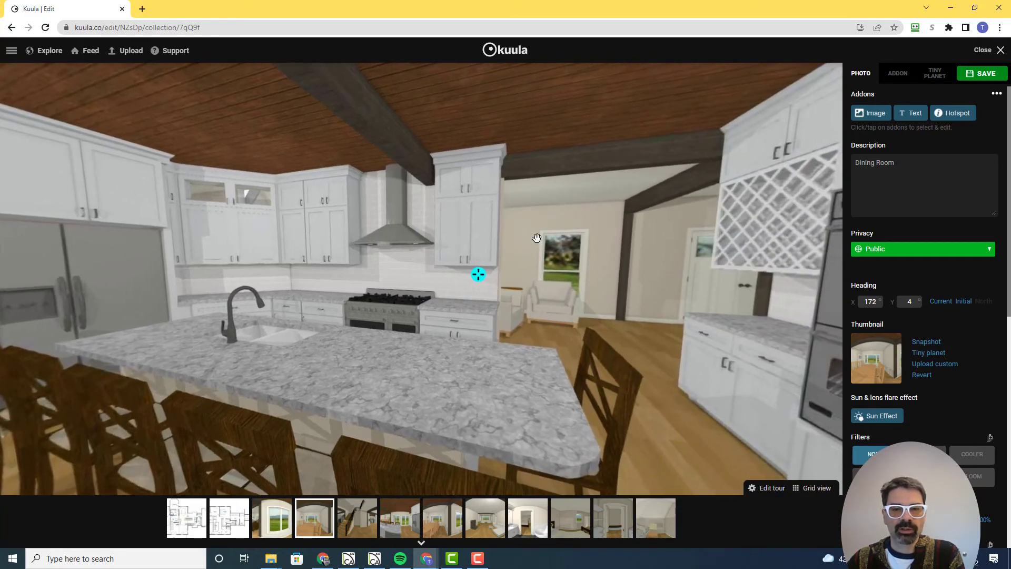
{"action": "left_click", "coordinate": [998, 51]}
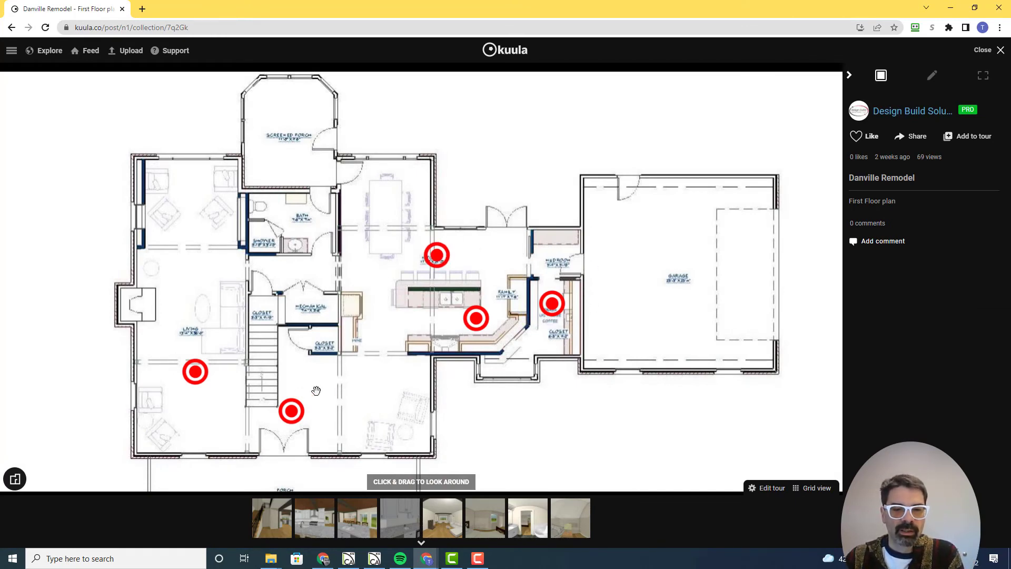
- Open the First Floor plan post for editing and bring up the tour's post list
{"action": "left_click", "coordinate": [927, 75]}
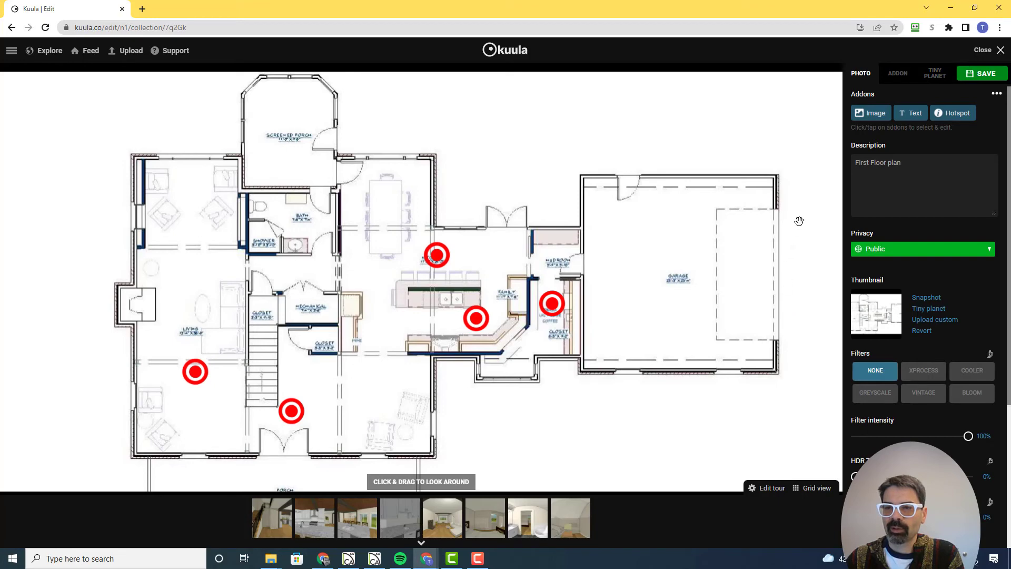
{"action": "scroll", "coordinate": [907, 242], "scroll_direction": "down", "scroll_amount": 4}
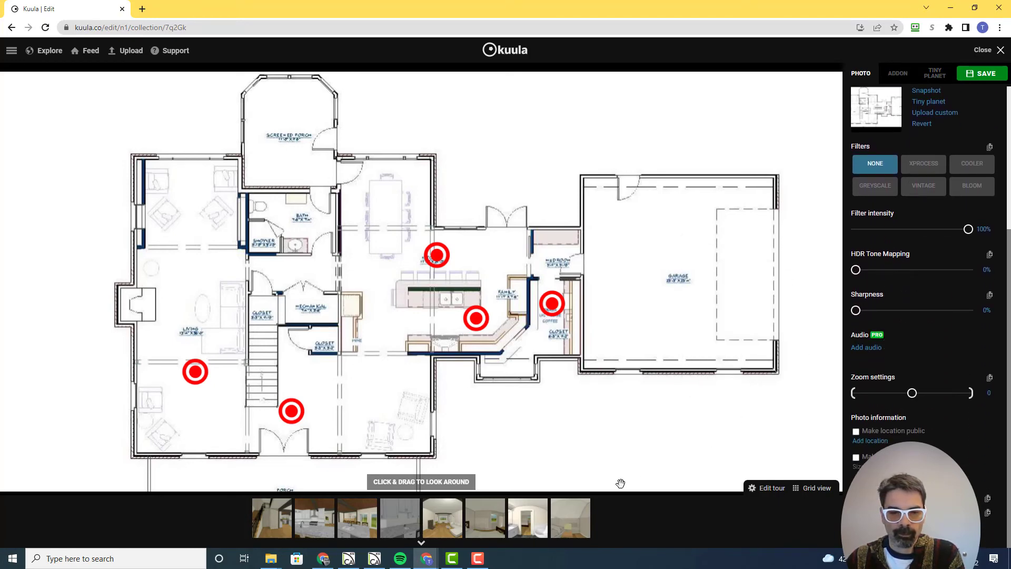
{"action": "left_click", "coordinate": [770, 489]}
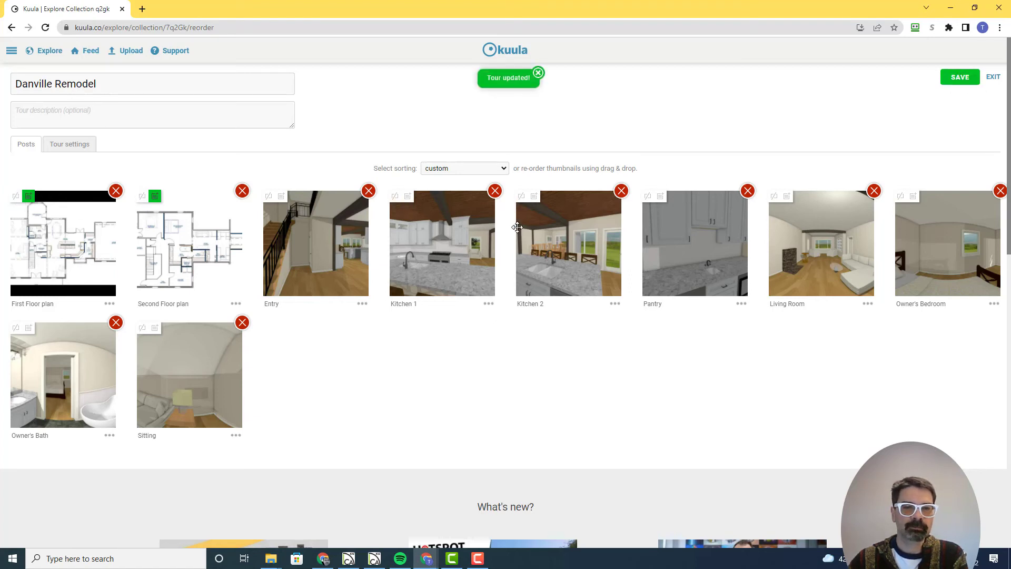
- Exit the tour editor to return to the Danville Remodel tour viewer
{"action": "left_click", "coordinate": [993, 78]}
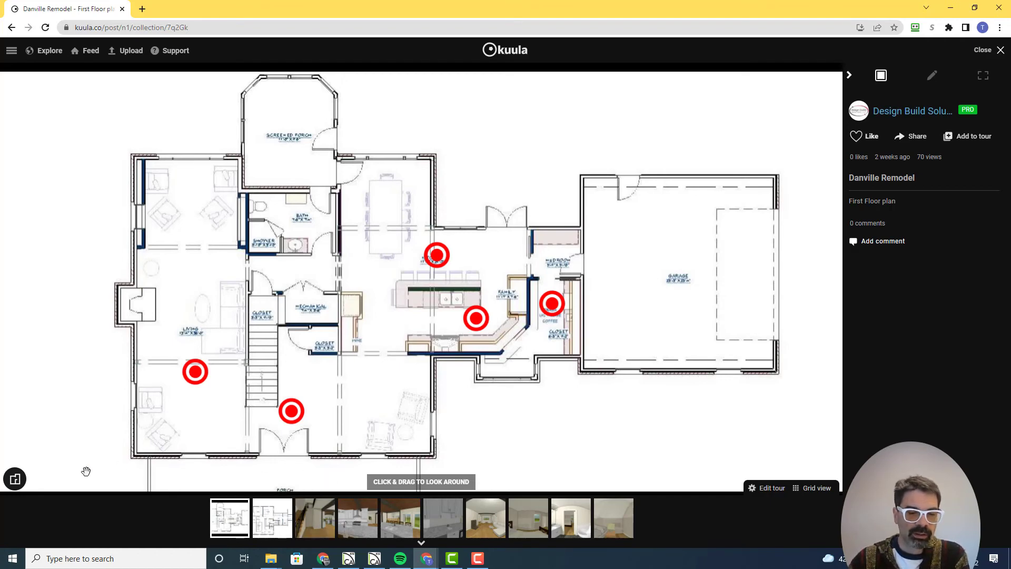
- Switch the viewer between floor plans, ending on the Second Floor plan
{"action": "left_click", "coordinate": [15, 480]}
{"action": "left_click", "coordinate": [24, 450]}
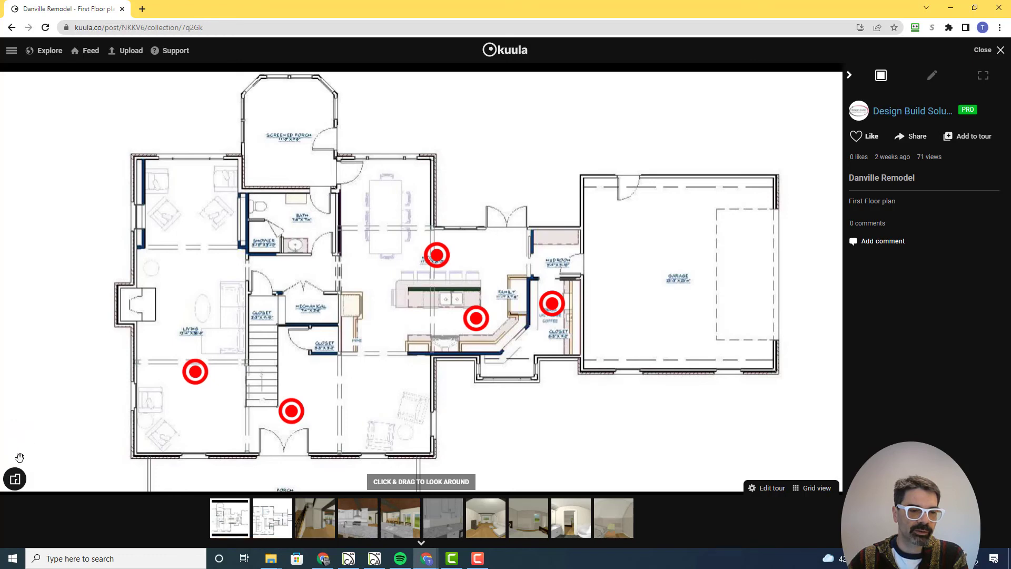
{"action": "left_click", "coordinate": [15, 478]}
{"action": "left_click", "coordinate": [29, 454]}
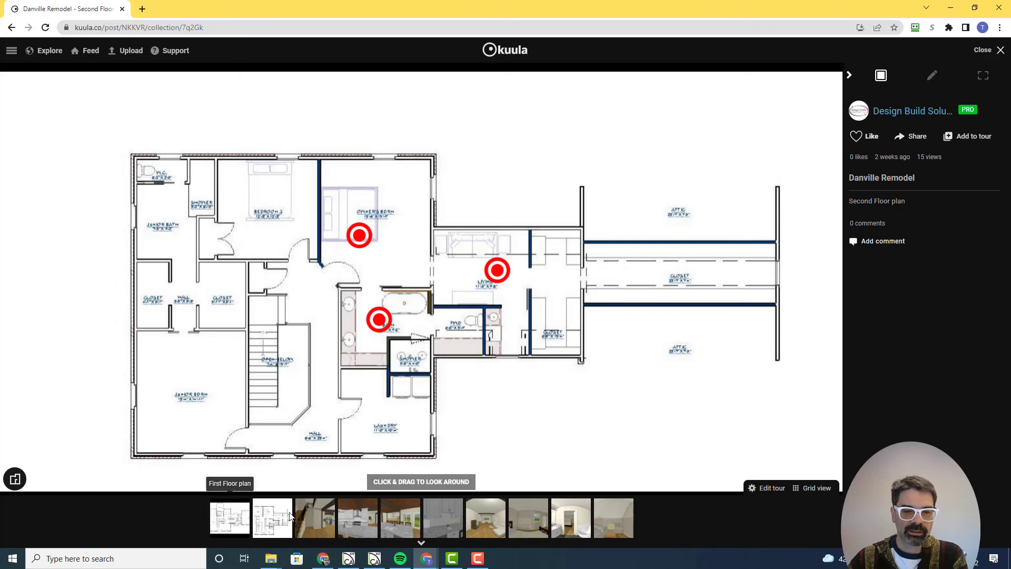
- Hide the First Floor plan's thumbnail in Edit tour, save, and exit to the viewer
{"action": "left_click", "coordinate": [764, 488]}
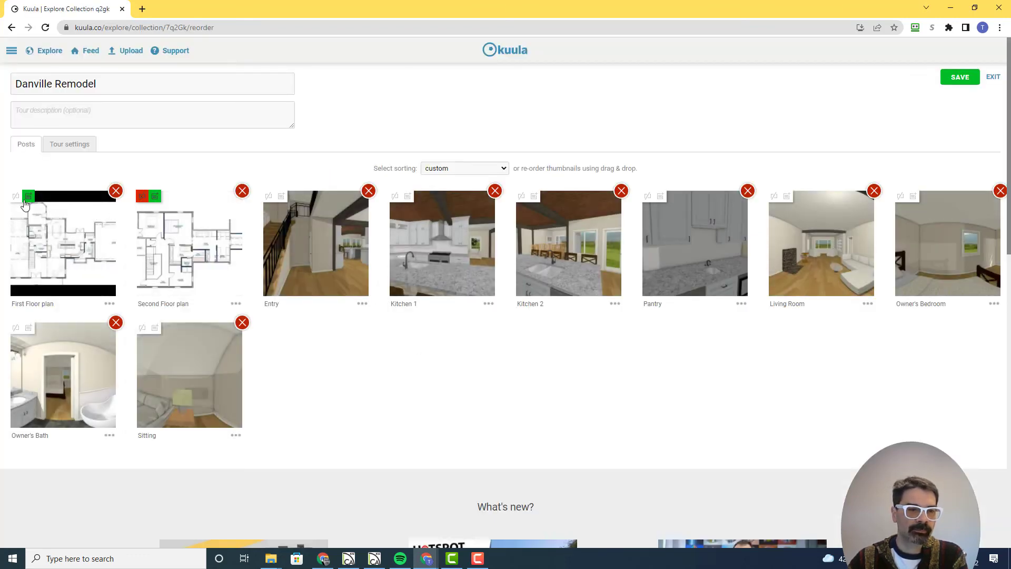
{"action": "left_click", "coordinate": [16, 197]}
{"action": "left_click", "coordinate": [953, 80]}
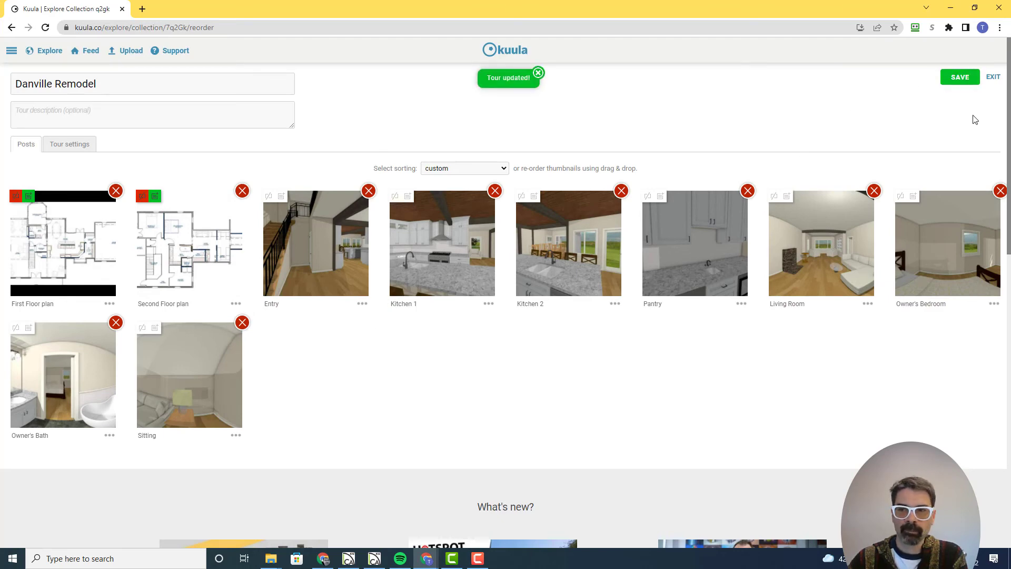
{"action": "left_click", "coordinate": [993, 78]}
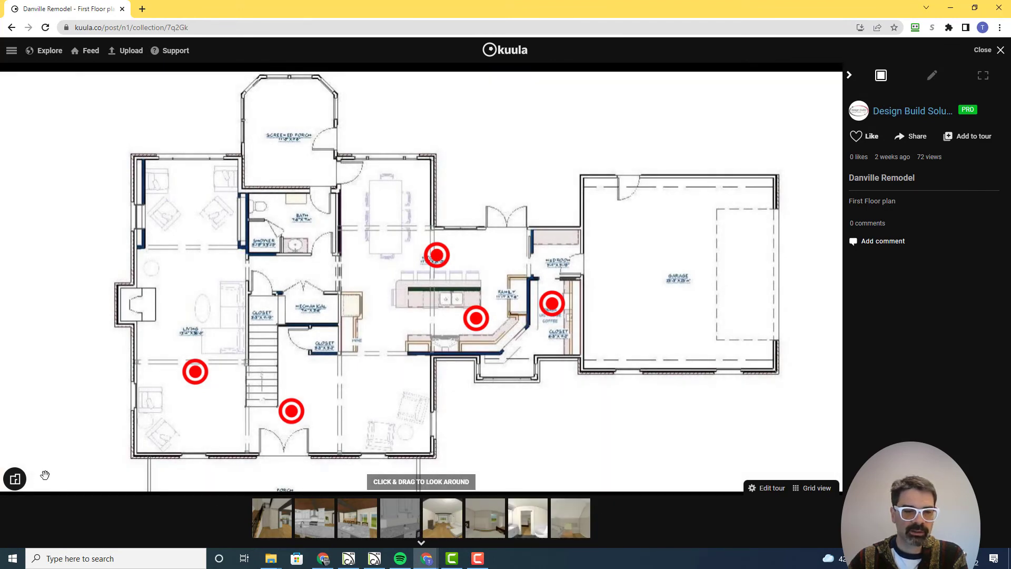
- Switch to the Second Floor plan, then back to the First Floor plan
{"action": "left_click", "coordinate": [14, 479]}
{"action": "left_click", "coordinate": [30, 456]}
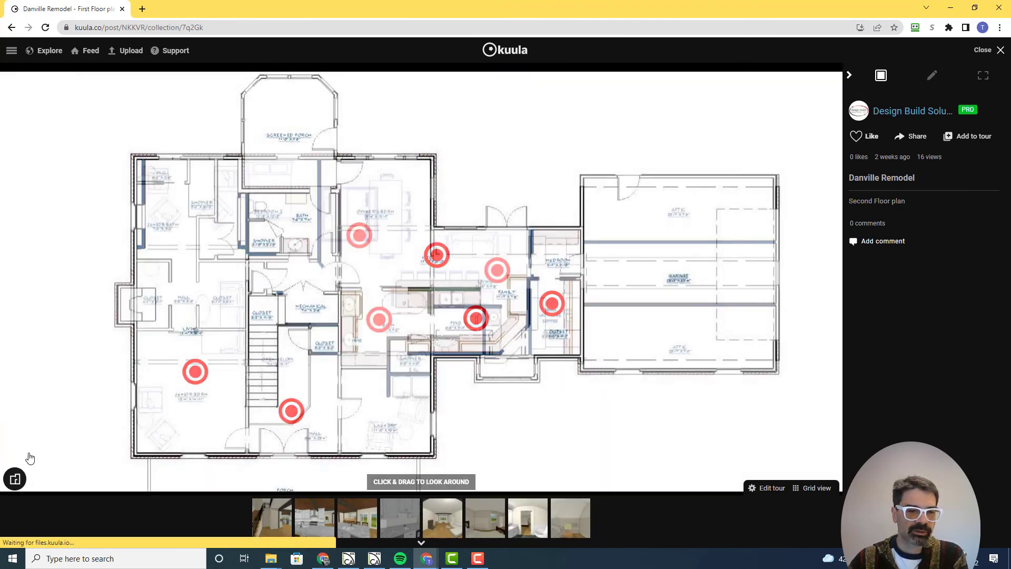
{"action": "left_click", "coordinate": [15, 479]}
{"action": "left_click", "coordinate": [36, 435]}
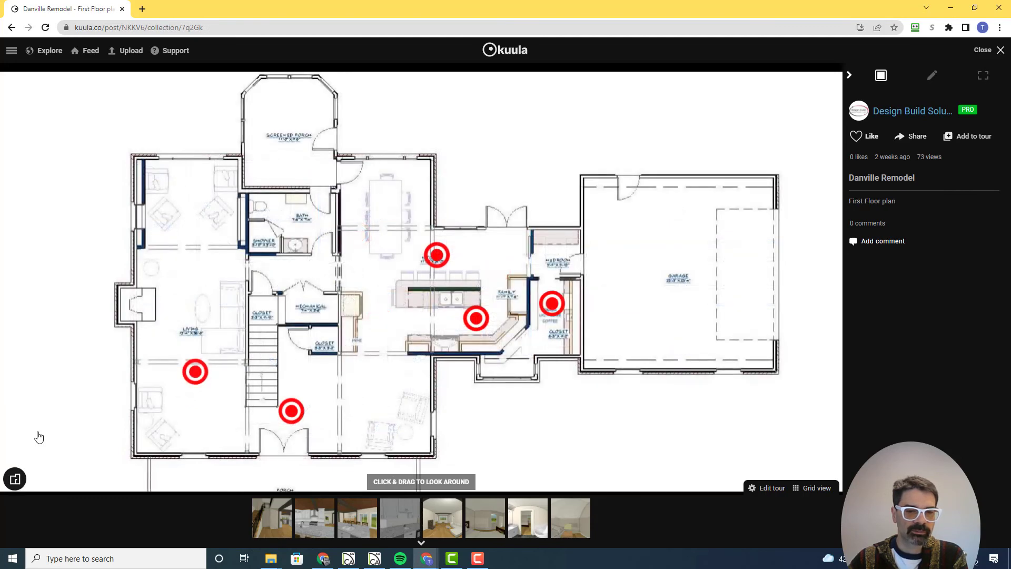
- Jump from the plan into the Pantry panorama and look around its window and shelves
{"action": "left_click", "coordinate": [553, 307]}
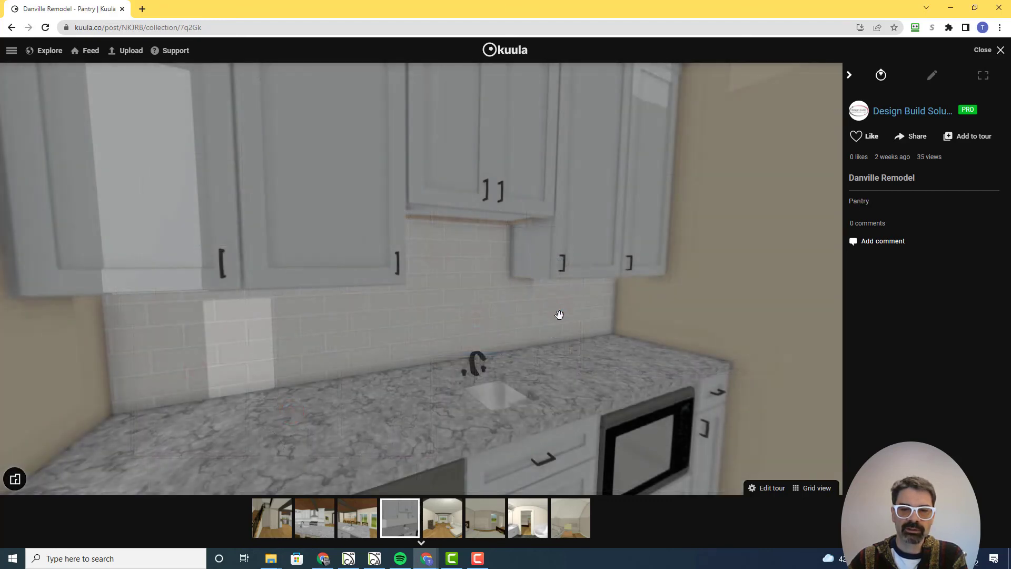
{"action": "left_click_drag", "start_coordinate": [482, 326], "coordinate": [346, 318]}
{"action": "left_click_drag", "start_coordinate": [554, 311], "coordinate": [300, 311]}
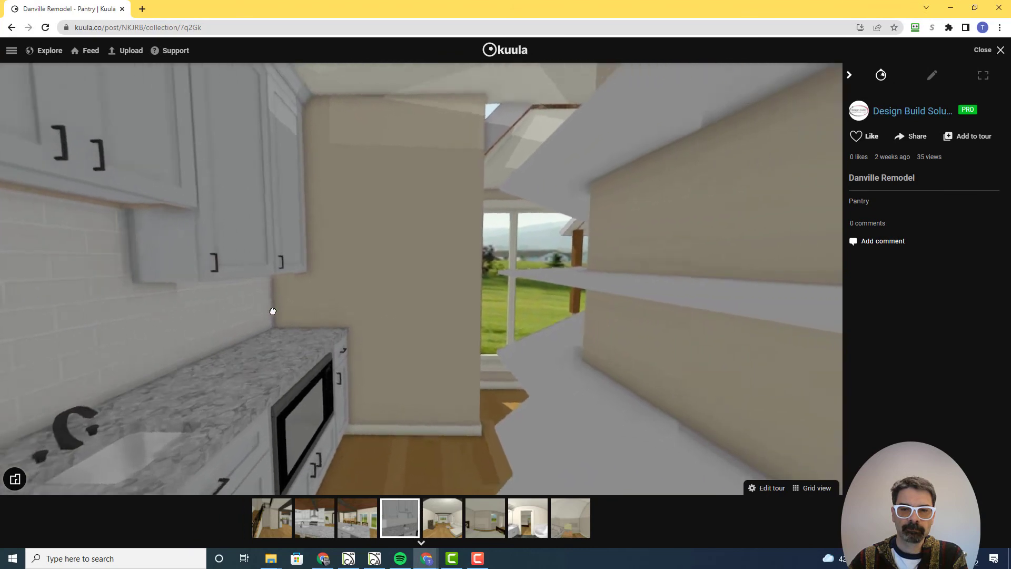
{"action": "left_click_drag", "start_coordinate": [576, 312], "coordinate": [208, 305]}
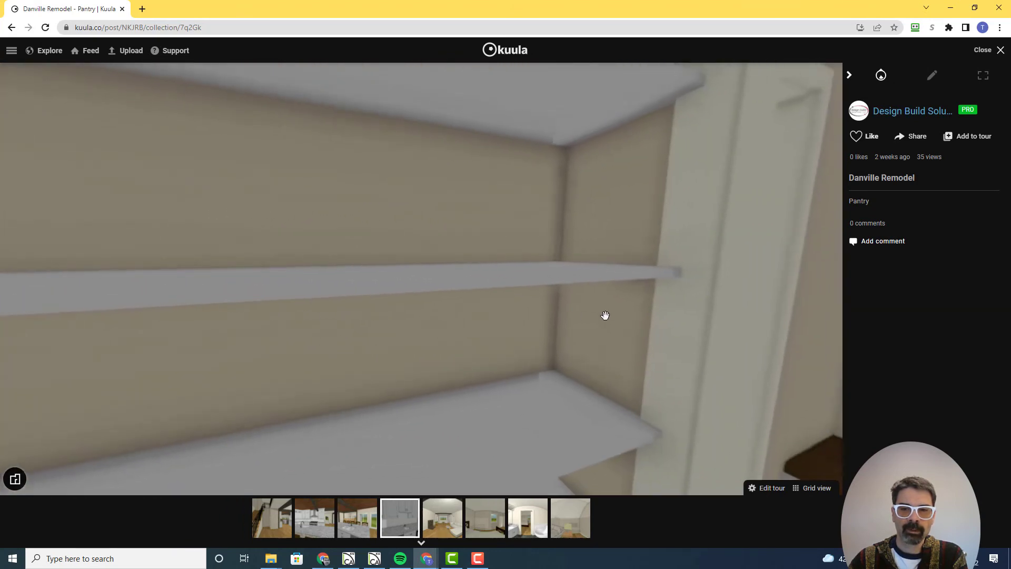
{"action": "left_click_drag", "start_coordinate": [575, 314], "coordinate": [311, 315]}
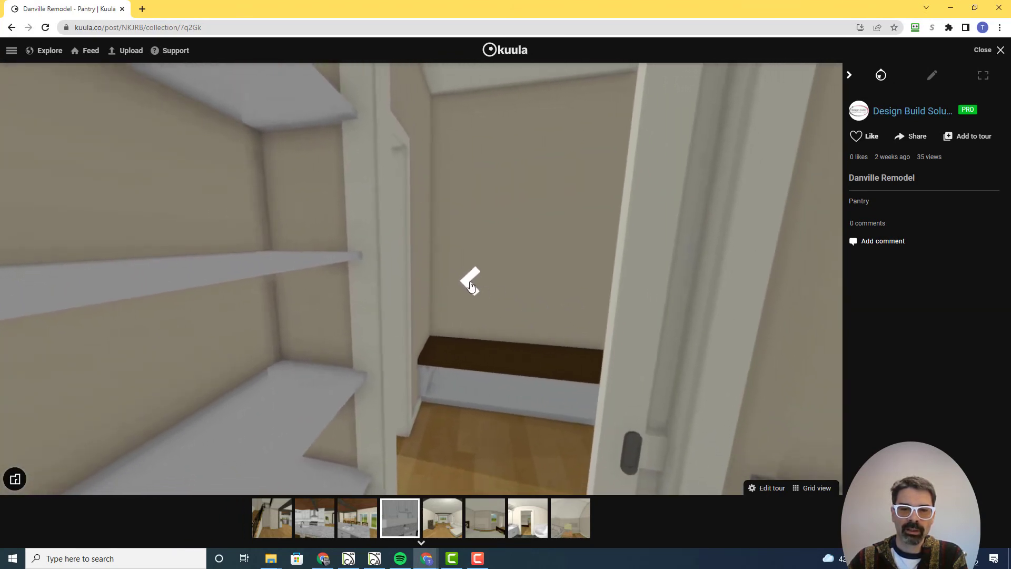
- Move to Kitchen 1, view the stove and ovens, and hop to the Pantry and back
{"action": "left_click", "coordinate": [471, 284]}
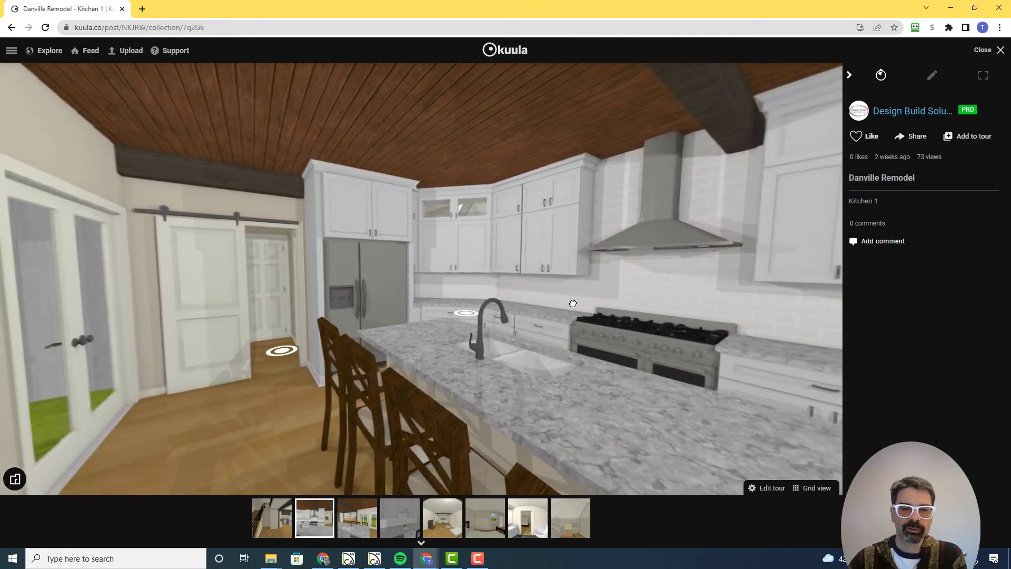
{"action": "left_click_drag", "start_coordinate": [573, 303], "coordinate": [261, 322]}
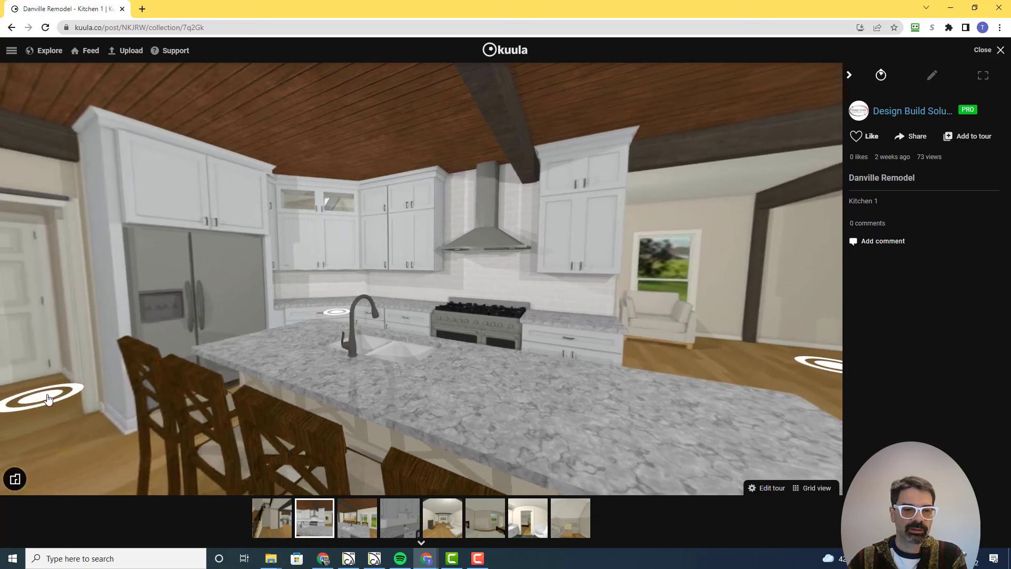
{"action": "left_click", "coordinate": [47, 399]}
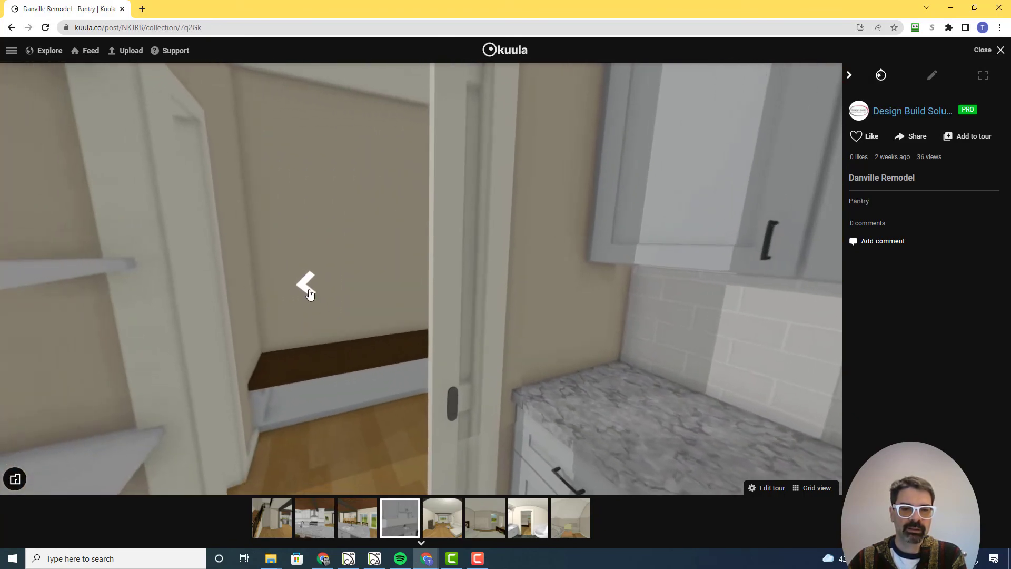
{"action": "left_click", "coordinate": [309, 292]}
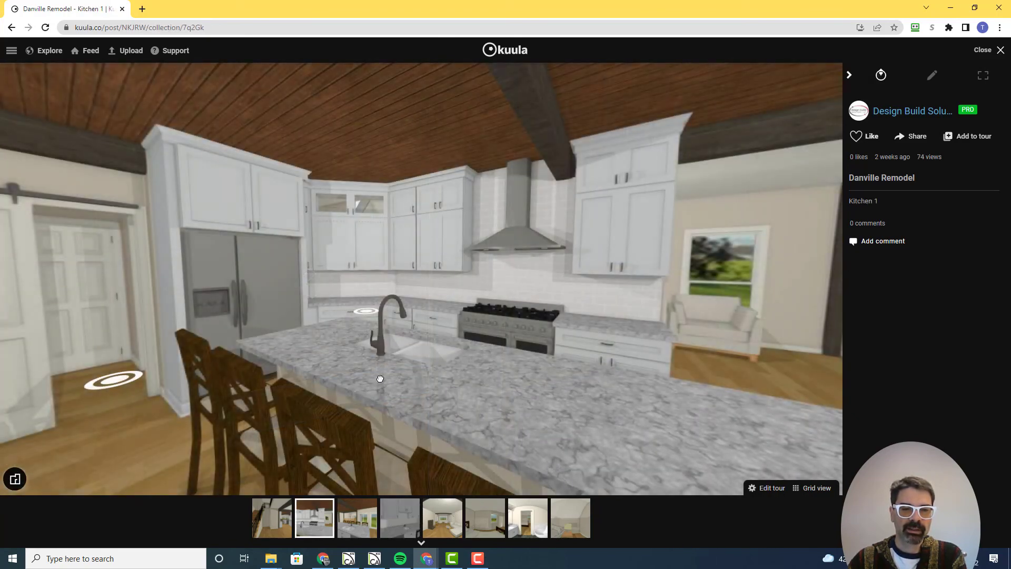
{"action": "left_click_drag", "start_coordinate": [380, 379], "coordinate": [316, 319]}
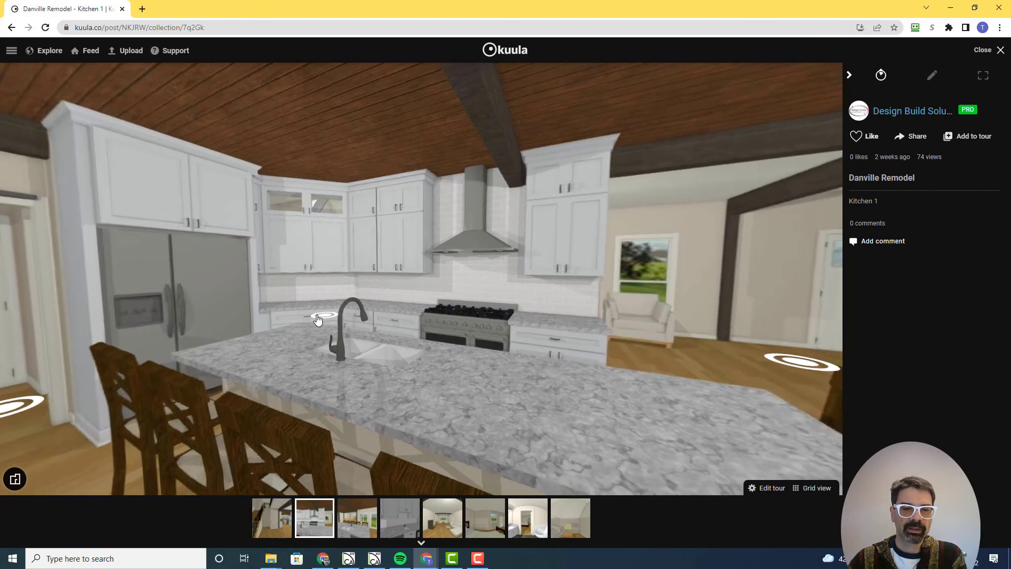
- Walk through Kitchen 2 and the Living Room toward the staircase, reaching the Entry
{"action": "left_click", "coordinate": [323, 316]}
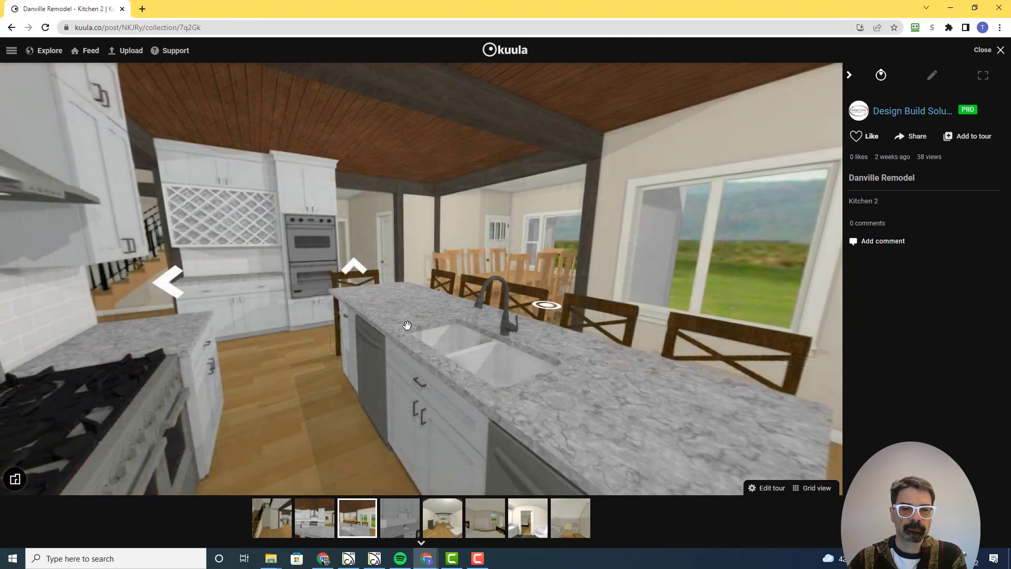
{"action": "left_click_drag", "start_coordinate": [407, 325], "coordinate": [358, 350]}
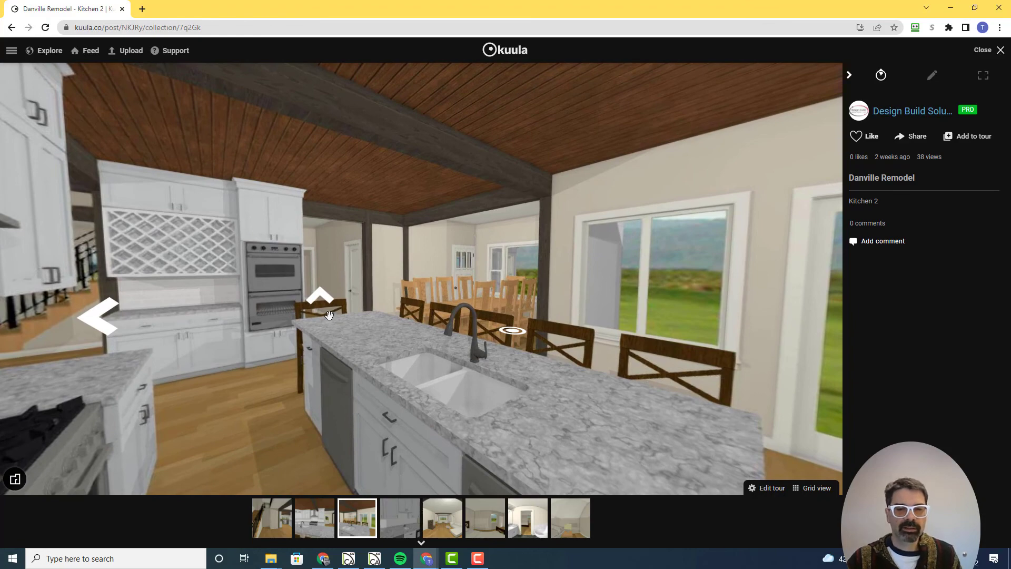
{"action": "left_click", "coordinate": [320, 298]}
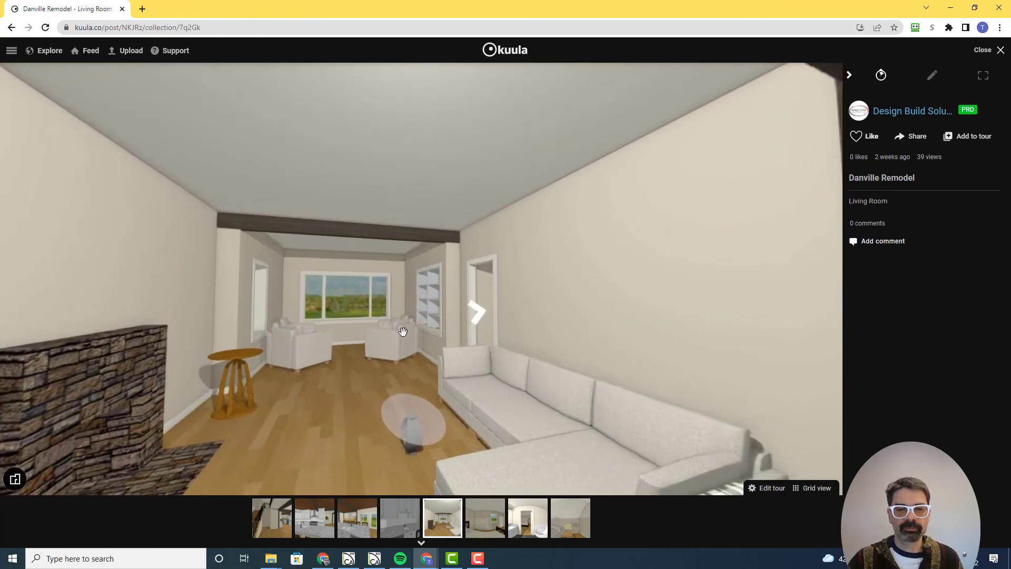
{"action": "left_click_drag", "start_coordinate": [401, 333], "coordinate": [222, 334]}
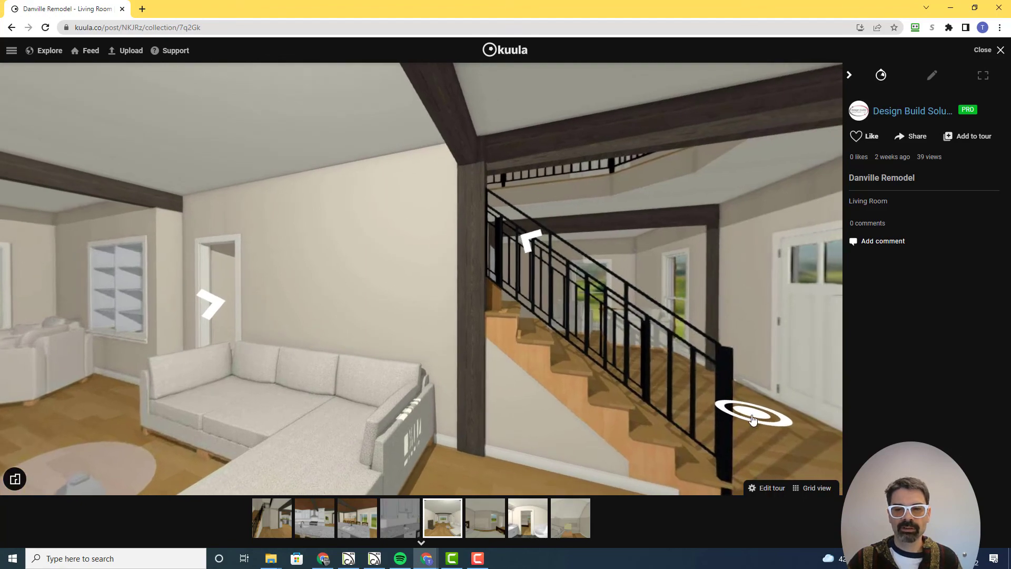
{"action": "left_click", "coordinate": [752, 419]}
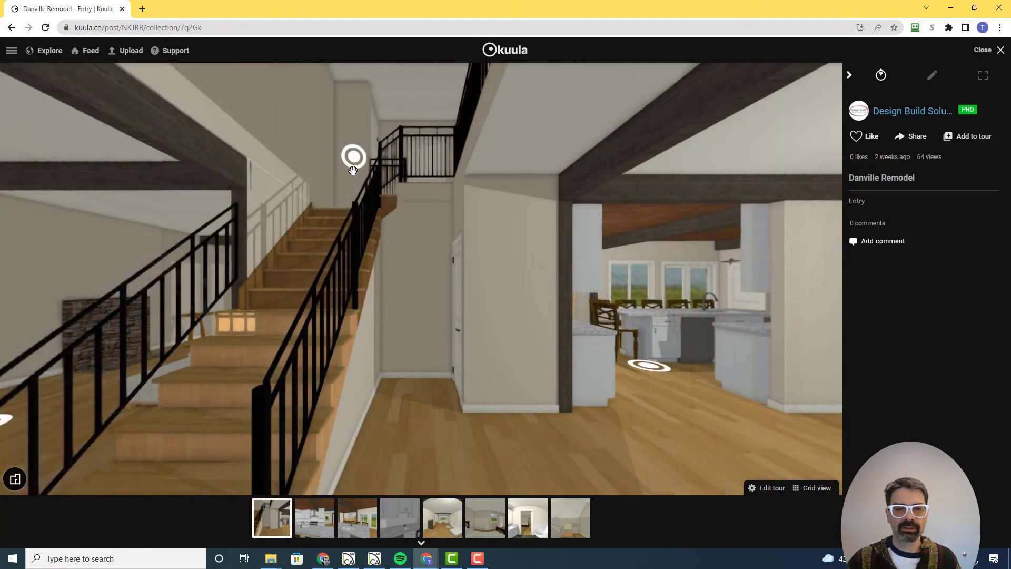
- Go upstairs to the Owner's Bedroom, visit the Sitting room, and return
{"action": "left_click", "coordinate": [352, 167]}
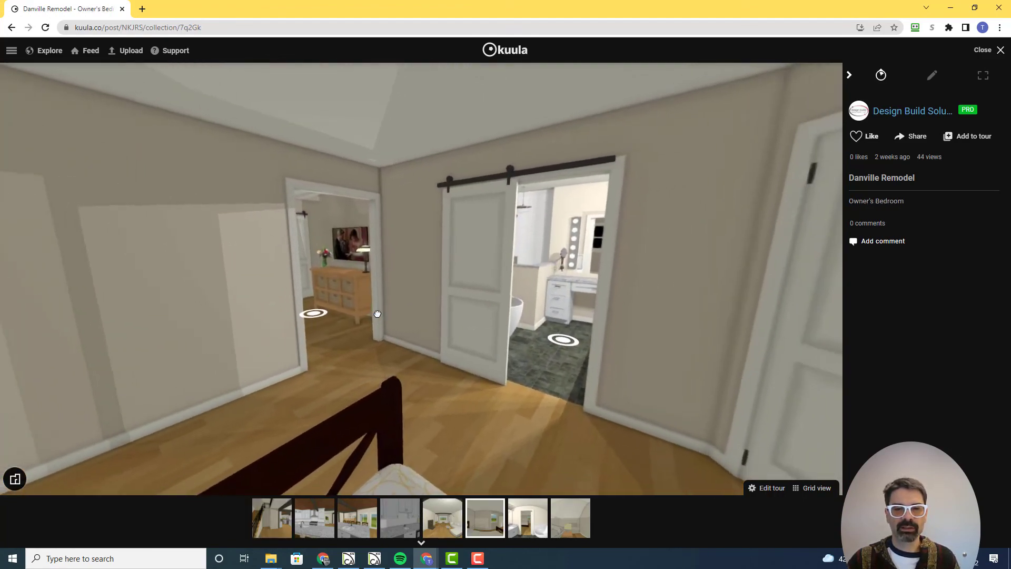
{"action": "left_click", "coordinate": [295, 315]}
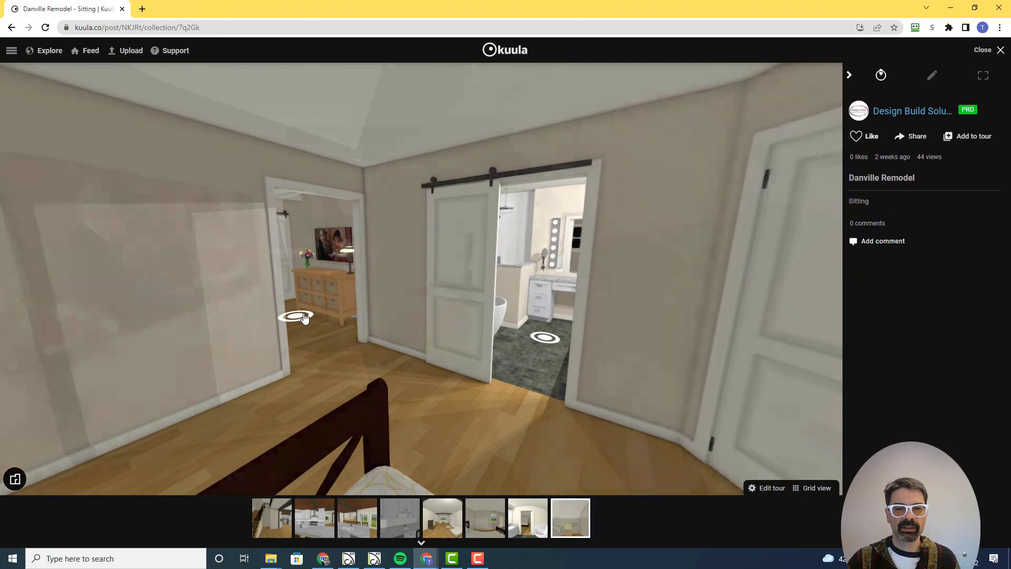
{"action": "left_click_drag", "start_coordinate": [393, 344], "coordinate": [261, 343]}
{"action": "left_click", "coordinate": [354, 315]}
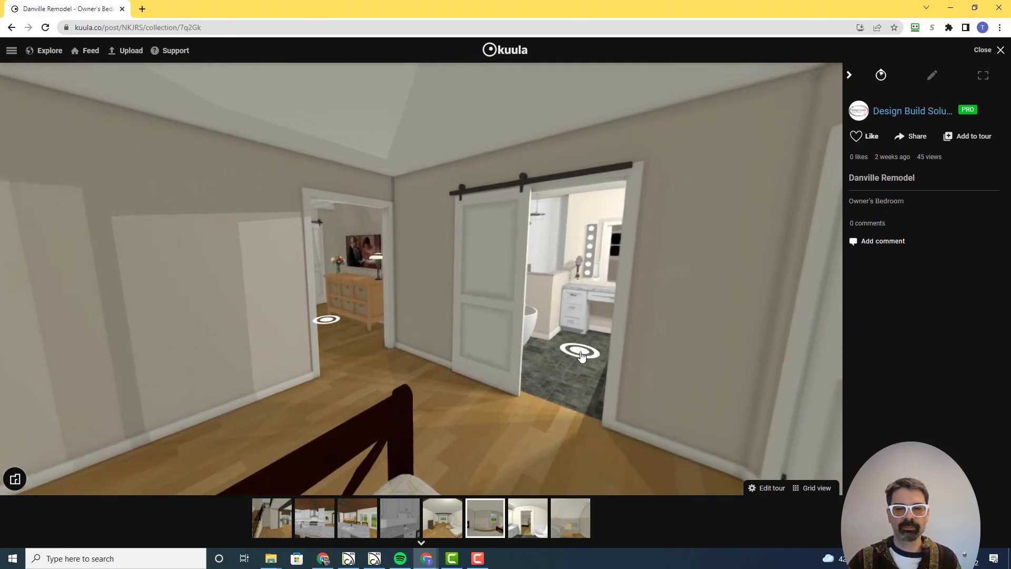
- Visit the Owner's Bath, return to the bedroom, then go down to the Entry and look around
{"action": "left_click", "coordinate": [582, 354]}
{"action": "left_click_drag", "start_coordinate": [495, 335], "coordinate": [227, 322]}
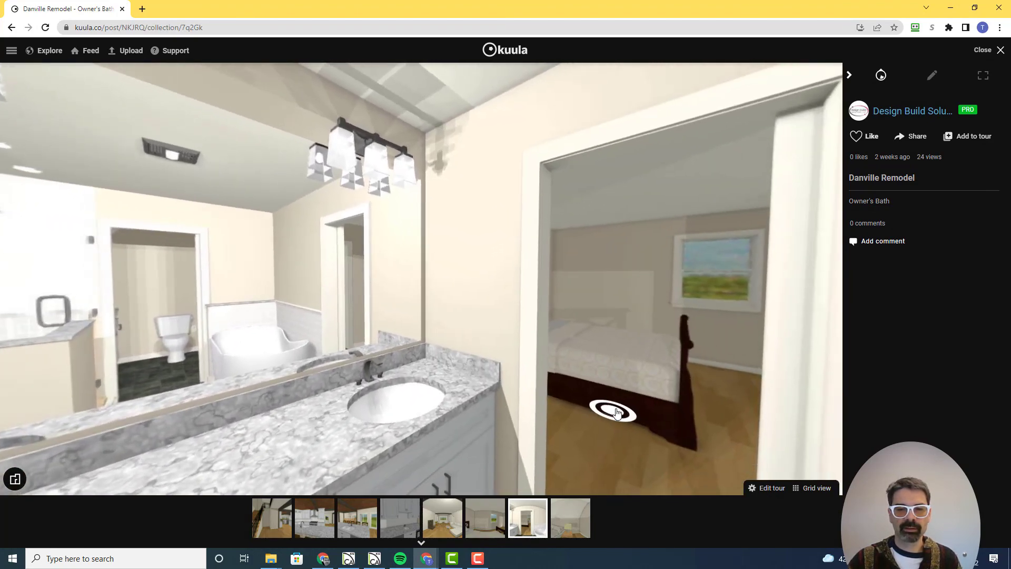
{"action": "left_click", "coordinate": [610, 409]}
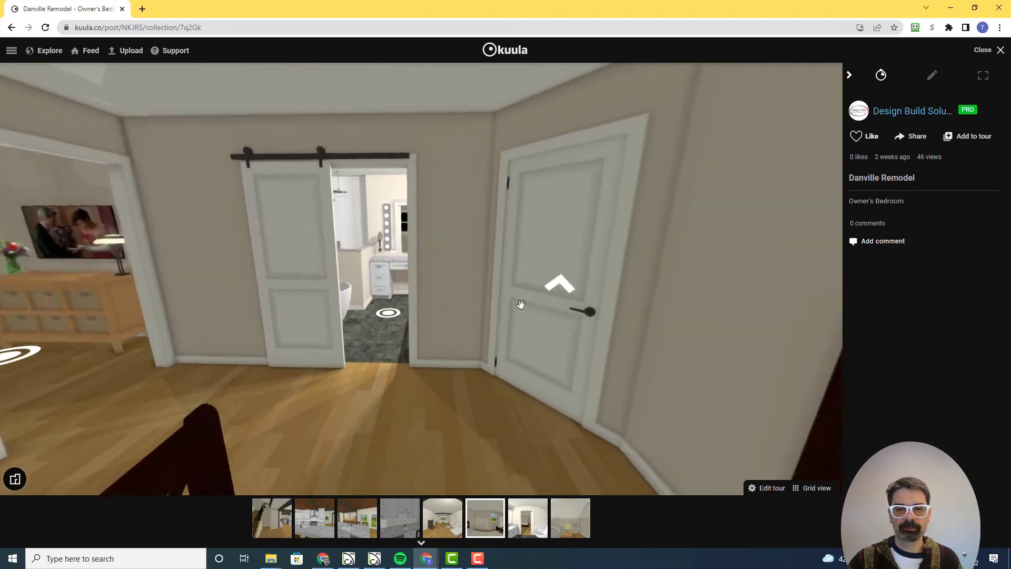
{"action": "left_click", "coordinate": [557, 284]}
{"action": "left_click_drag", "start_coordinate": [519, 332], "coordinate": [384, 314]}
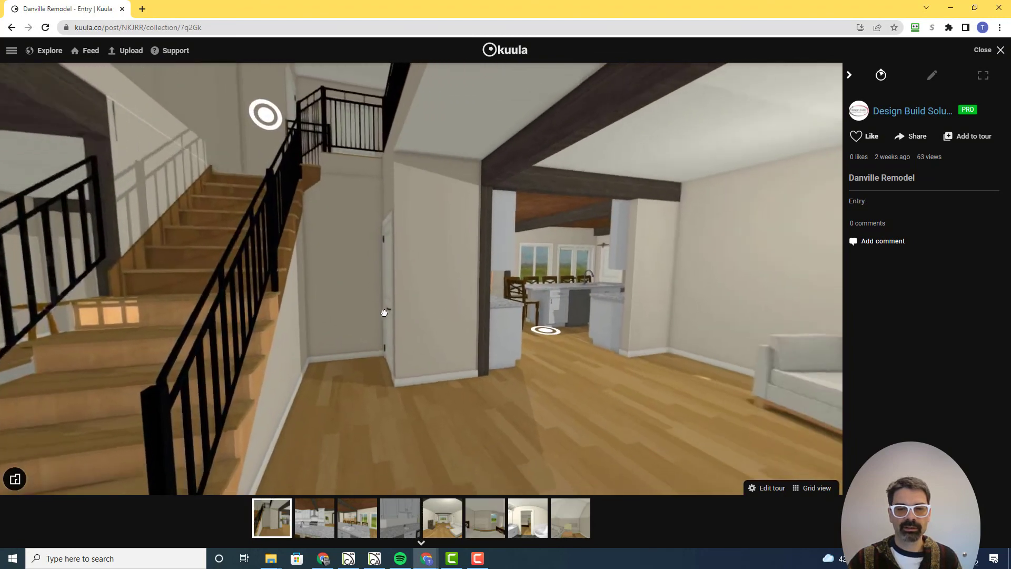
{"action": "left_click_drag", "start_coordinate": [500, 331], "coordinate": [453, 330]}
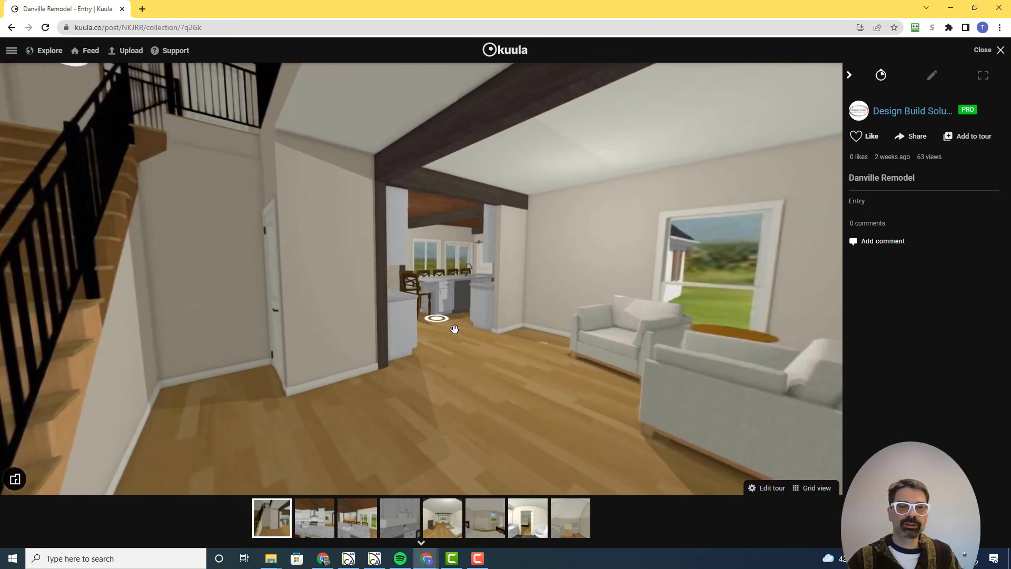